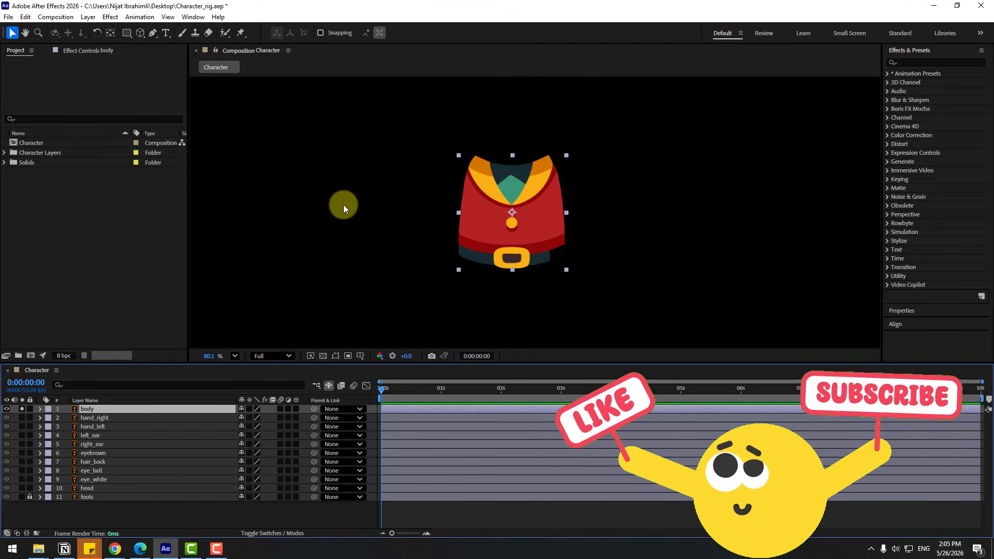
Show the transparency grid, move the soloed body layer's anchor point down onto the belt buckle, and unsolo the layer
left_click(322, 356)
left_click(110, 34)
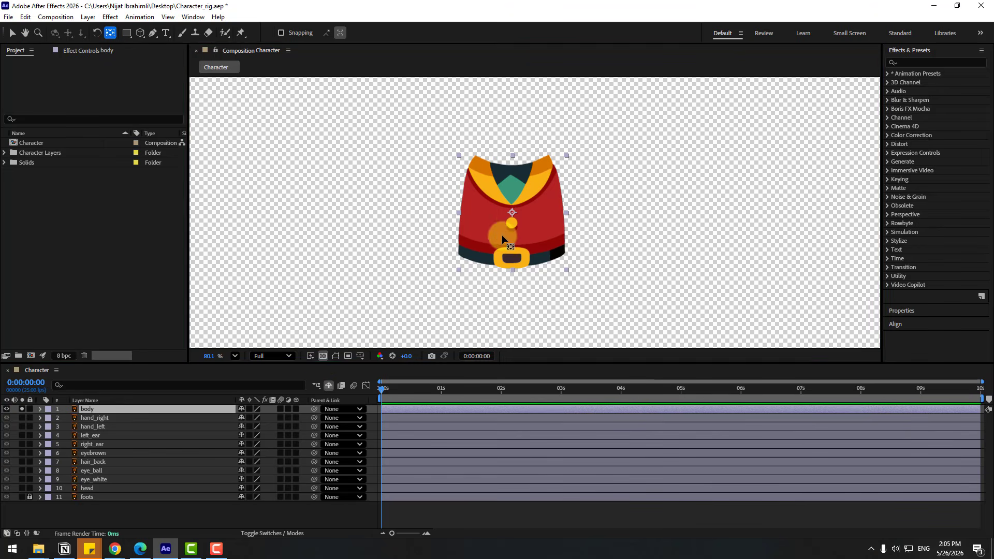
left_click_drag(512, 213, 512, 262)
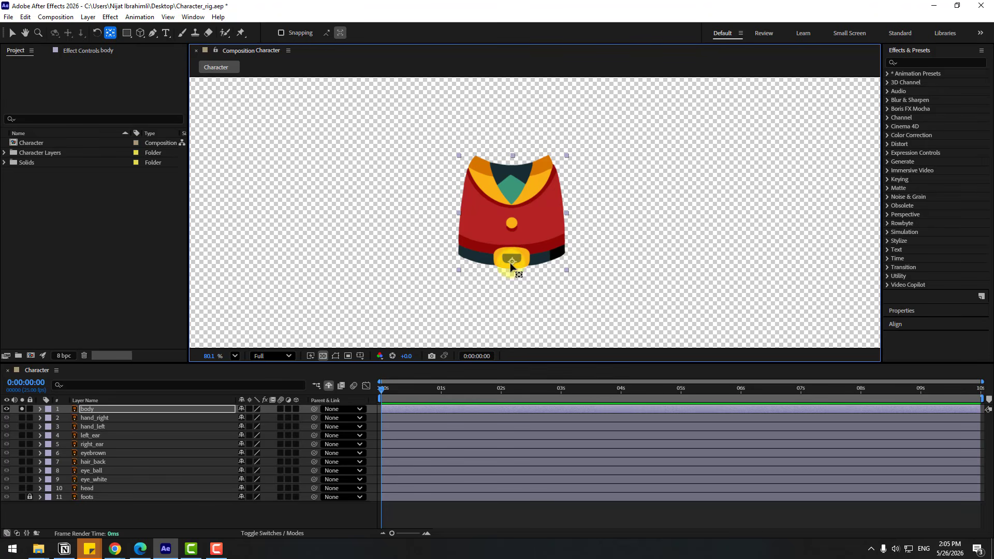
left_click(11, 33)
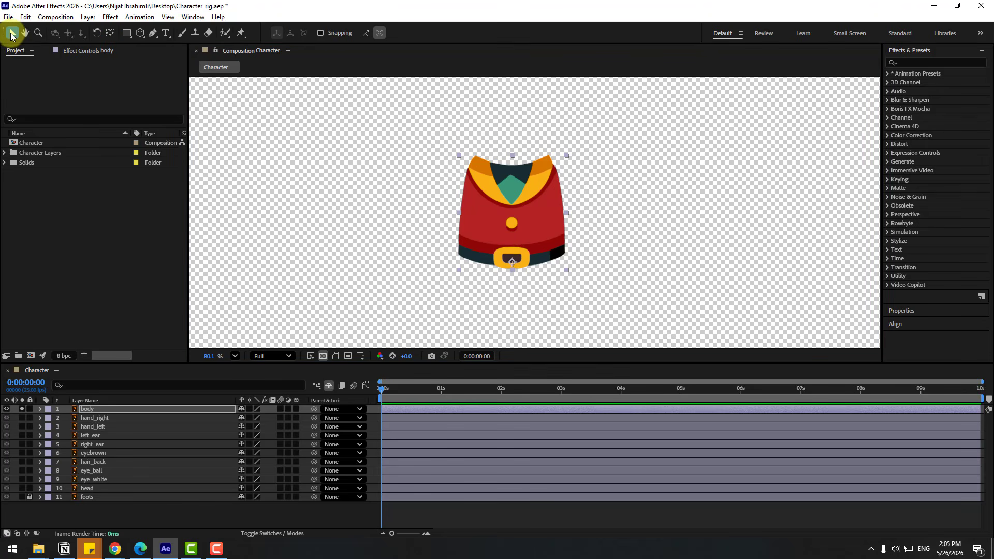
left_click(21, 409)
Parent the hand_right and hand_left layers to the body layer
left_click(92, 418)
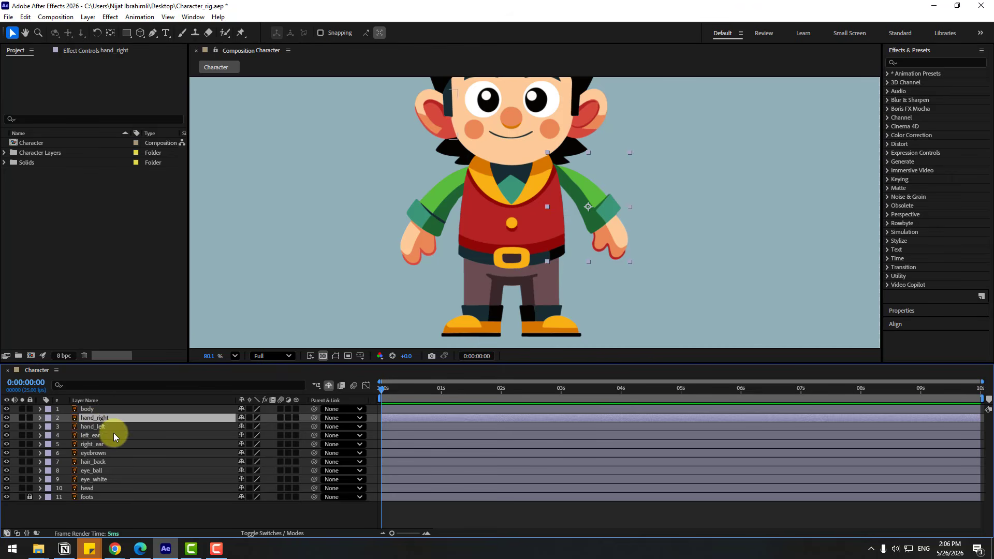
left_click(100, 427, "shift")
left_click_drag(313, 418, 95, 410)
Parent the left_ear and right_ear layers to head, and parent head to body
left_click(94, 436)
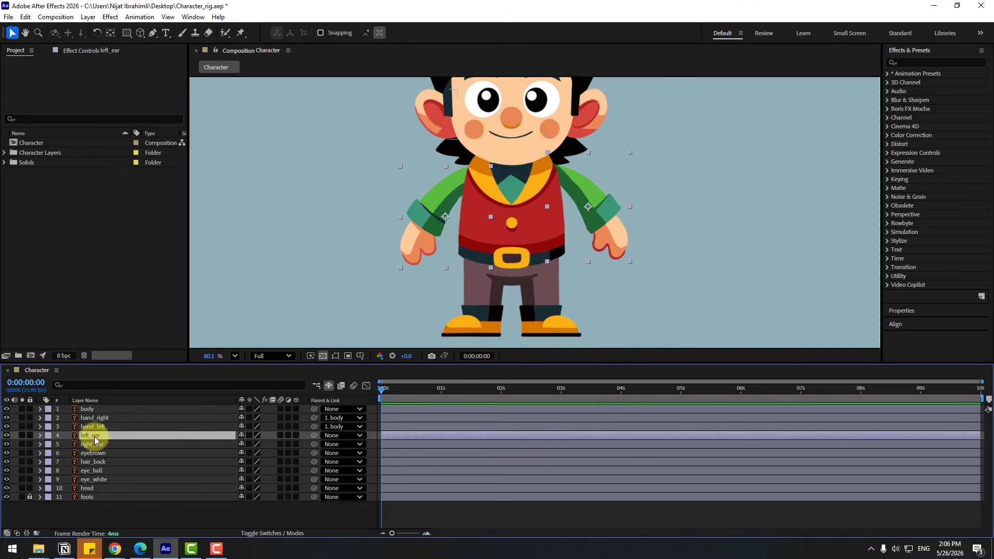
left_click(94, 445, "shift")
left_click_drag(312, 436, 87, 488)
left_click(98, 490)
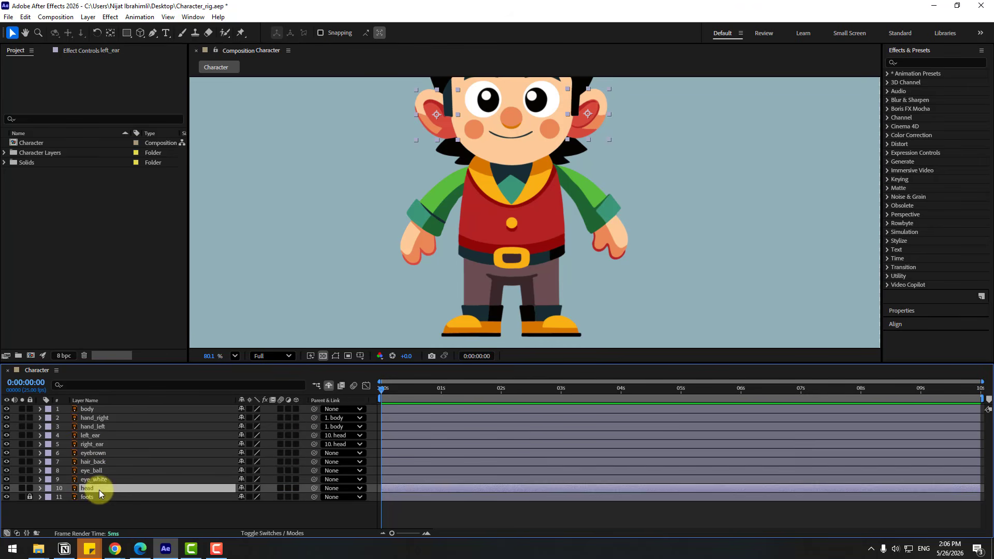
left_click_drag(313, 488, 87, 410)
Solo the head layer, move its anchor point down to the chin, and show all layers again
left_click(21, 488)
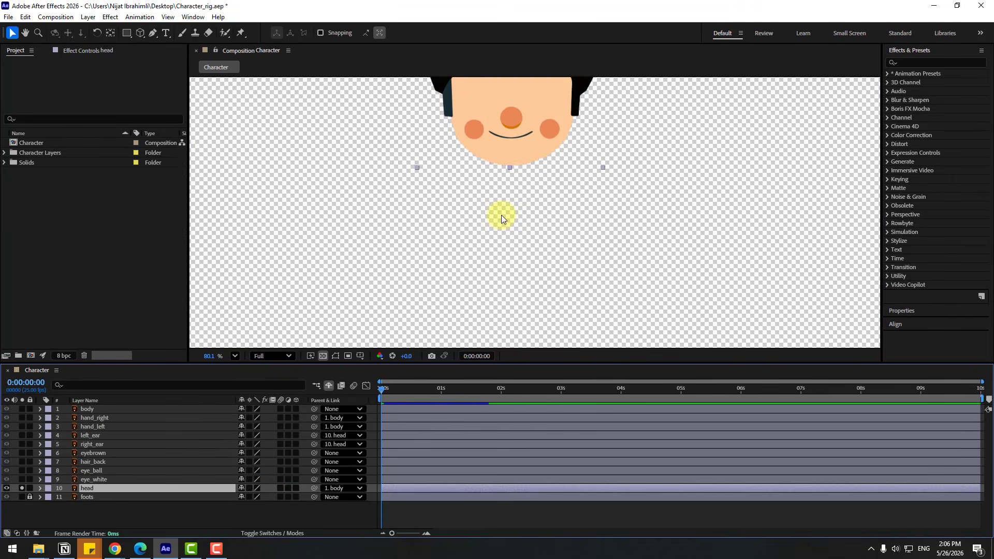
scroll(506, 216, "up", 3)
left_click(111, 34)
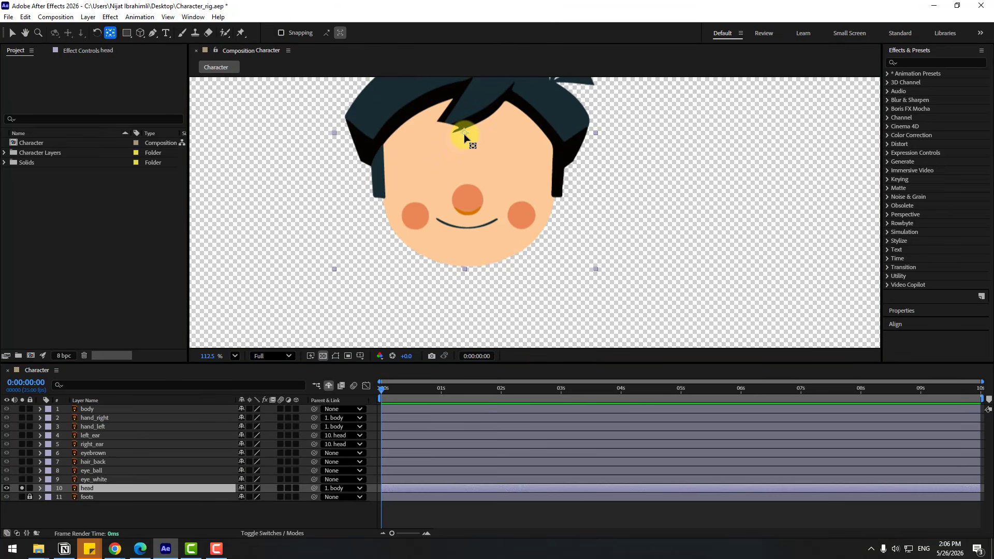
left_click_drag(465, 133, 465, 268)
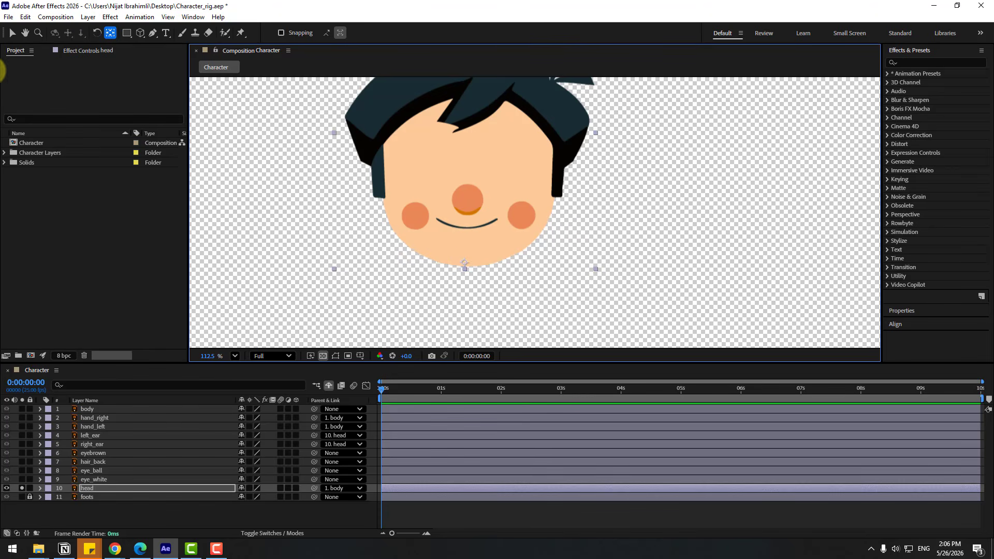
left_click(12, 32)
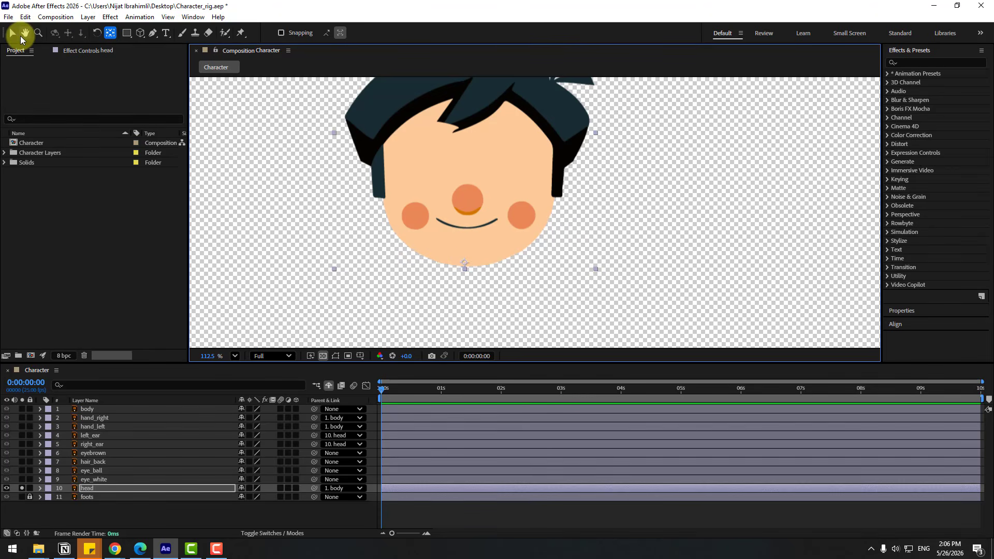
left_click(22, 488)
Parent the eye_ball, eye_white and hair_back layers to the head layer
left_click(88, 472)
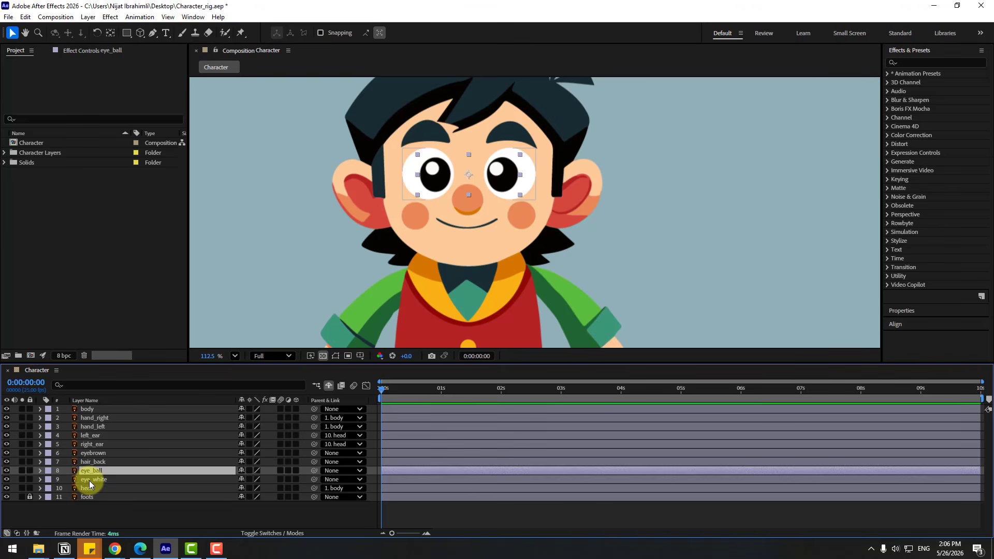
left_click(89, 480, "ctrl")
left_click_drag(314, 472, 91, 488)
left_click(98, 463)
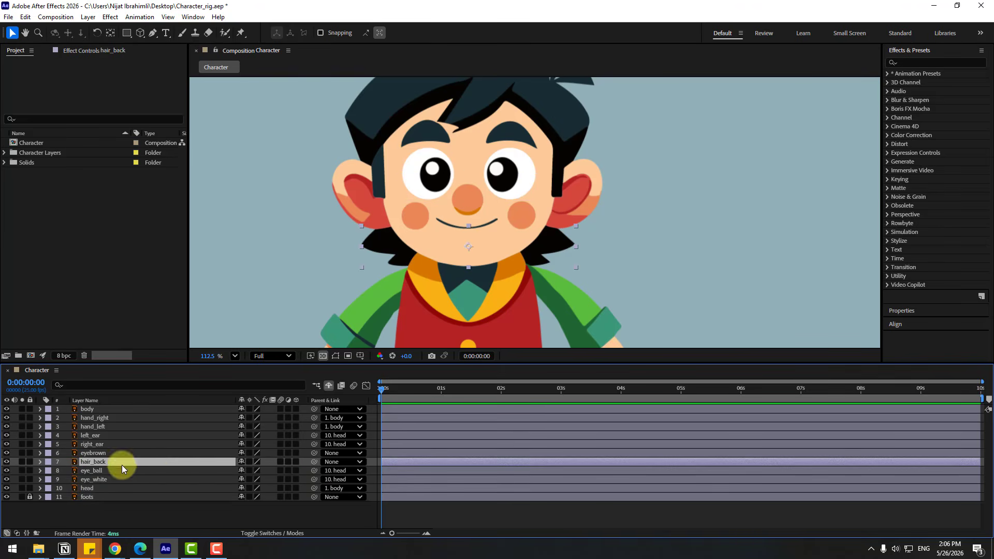
left_click_drag(314, 463, 85, 488)
Test-move the head to check which parts follow, and parent the eyebrown layer to head
left_click(122, 489)
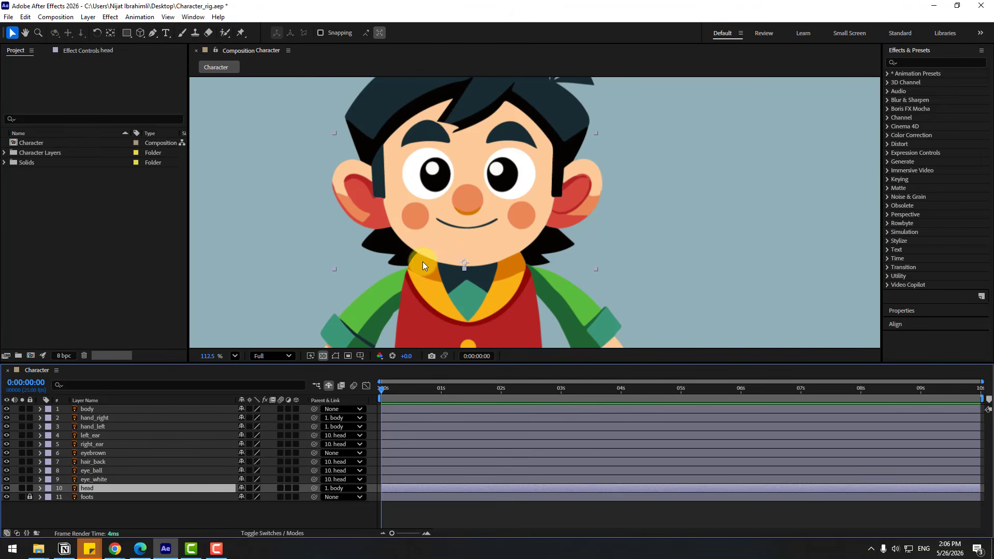
mouse_move(422, 262)
left_mouse_down()
mouse_move(396, 257)
mouse_move(449, 231)
mouse_move(423, 249)
left_mouse_up()
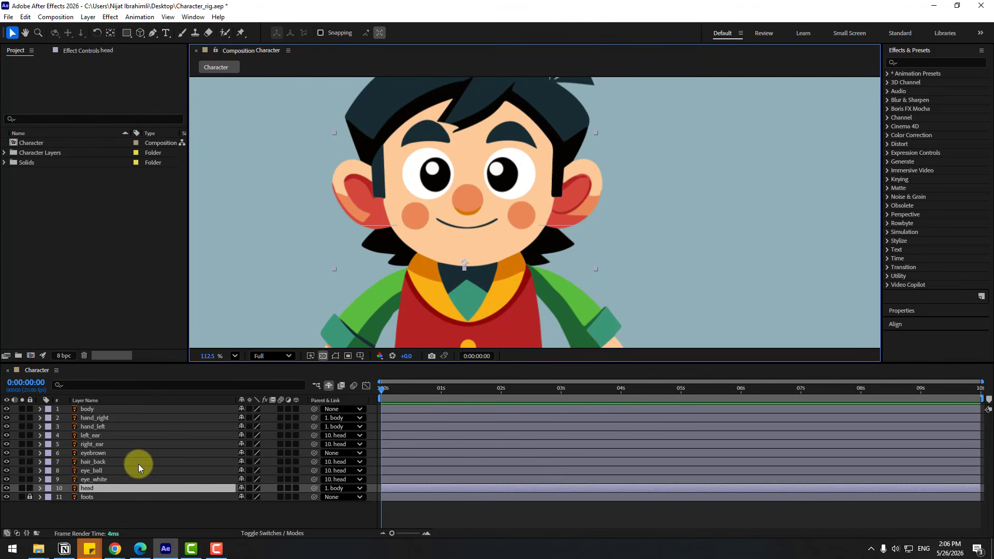
left_click(88, 456)
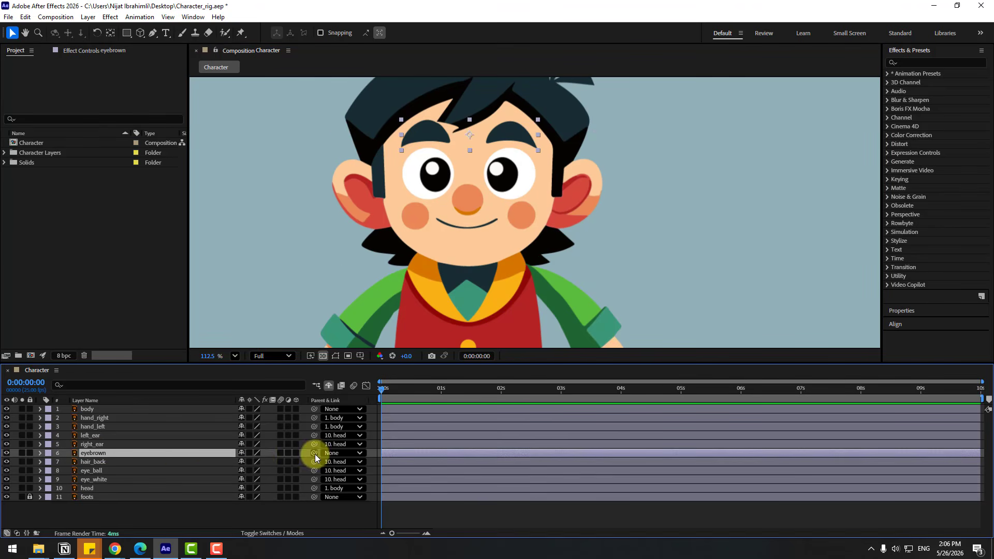
left_click_drag(314, 453, 87, 488)
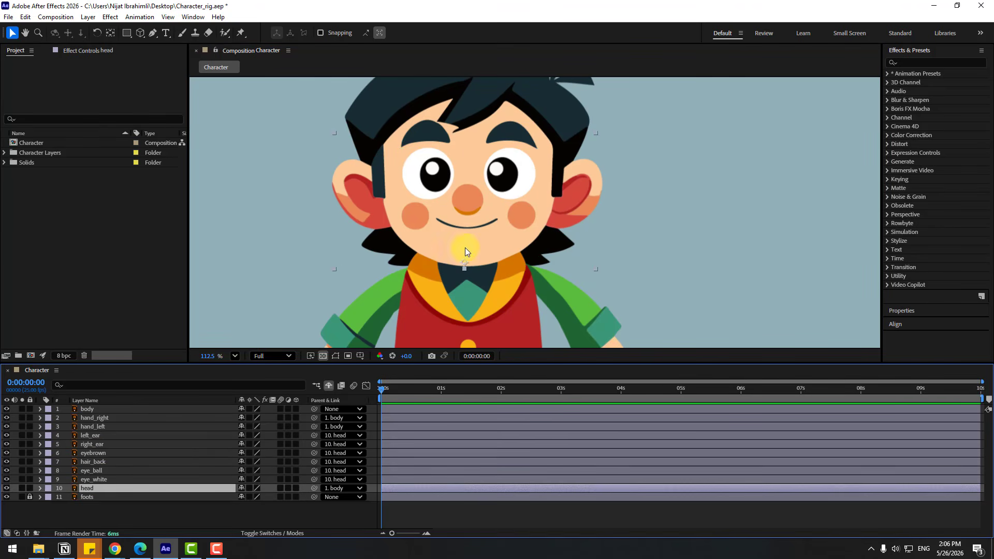
Move the head slightly to test the parenting, undo the move and clear the selection
mouse_move(465, 247)
left_mouse_down()
mouse_move(502, 267)
mouse_move(449, 250)
left_mouse_up()
key("ctrl+z")
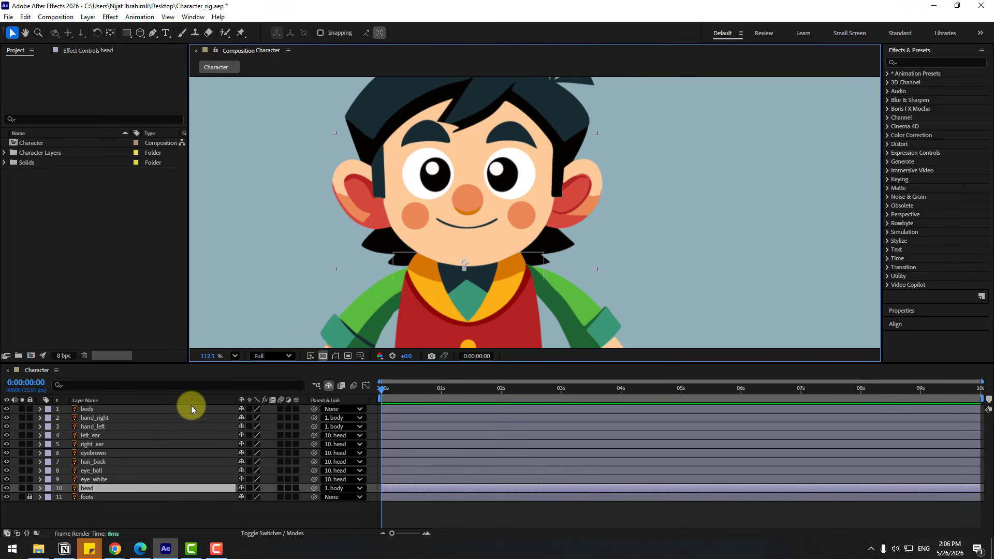
left_click(101, 508)
Use eye_white as the track matte for eye_ball with eye_white kept visible, and try moving the eyeballs within it
left_click(97, 472)
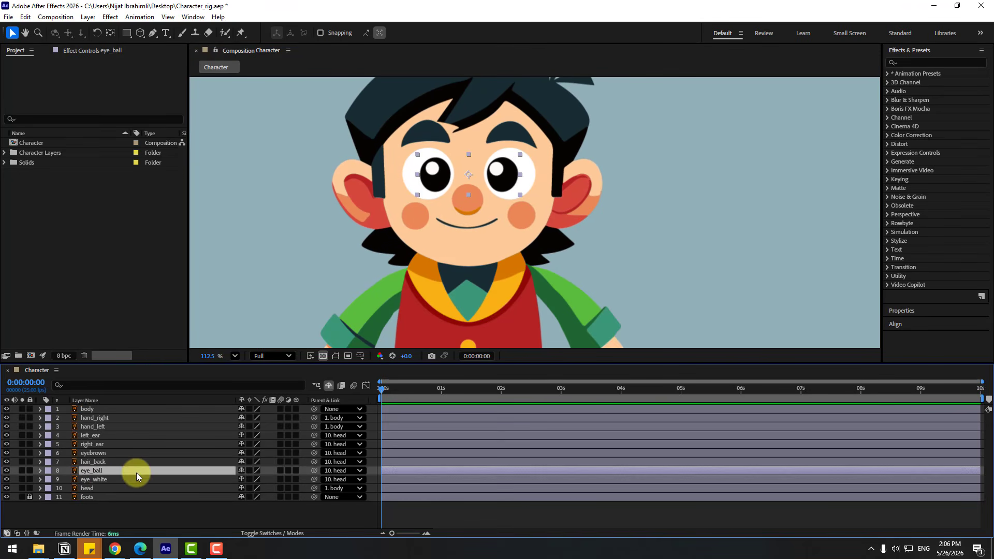
left_click(263, 532)
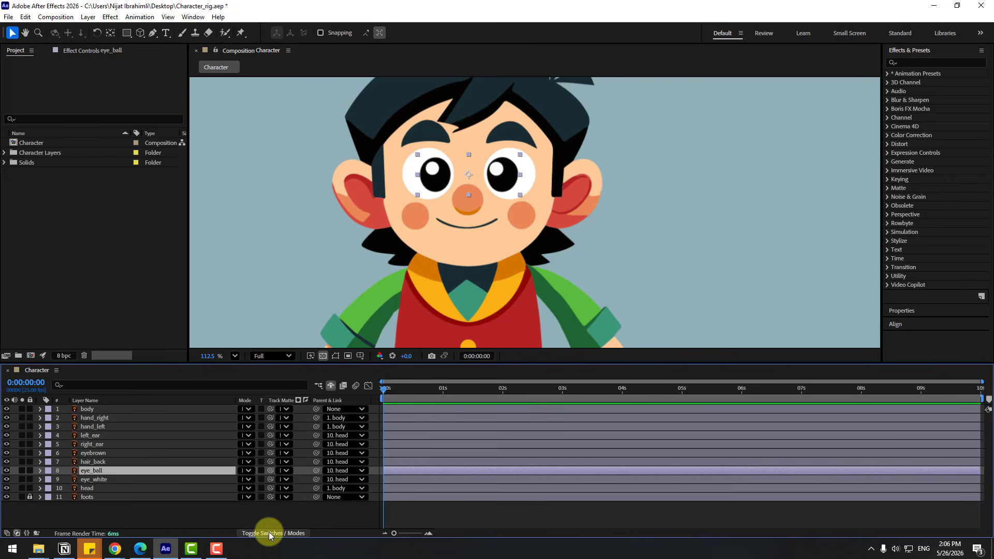
left_click_drag(270, 472, 96, 483)
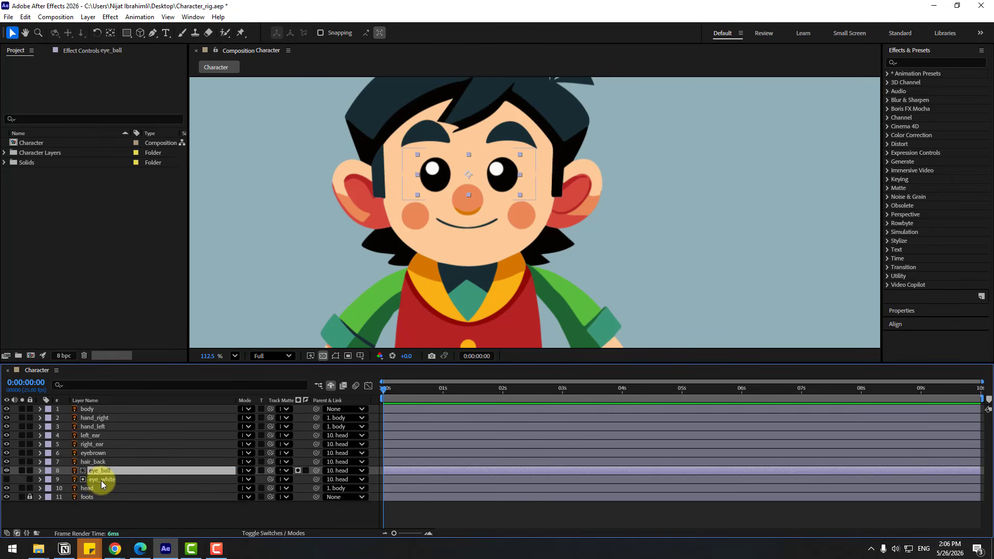
left_click(102, 479)
left_click(6, 479)
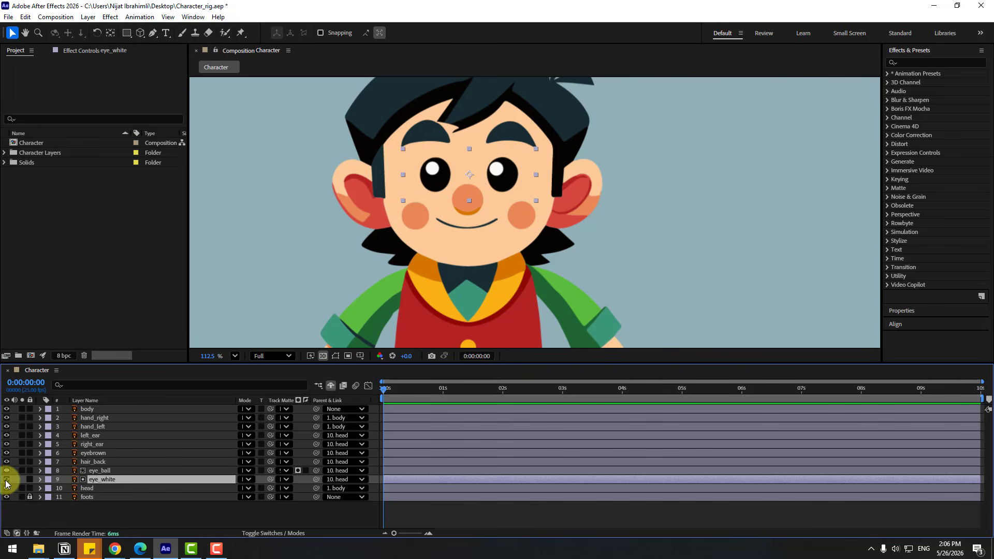
left_click(102, 471)
left_click_drag(403, 177, 419, 162)
Add a Scale keyframe to the eye_white layer at 0:00:00:07
left_click(107, 483)
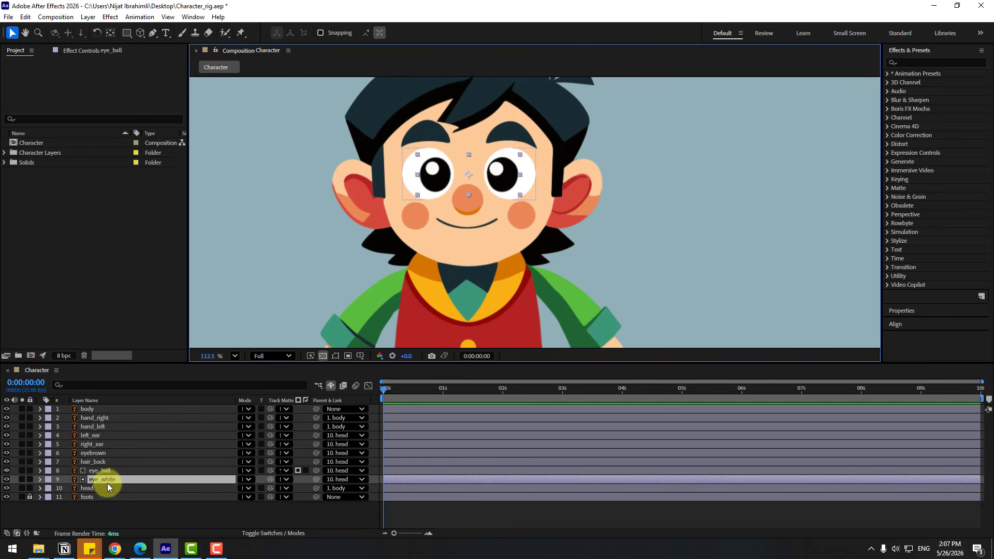
key("s")
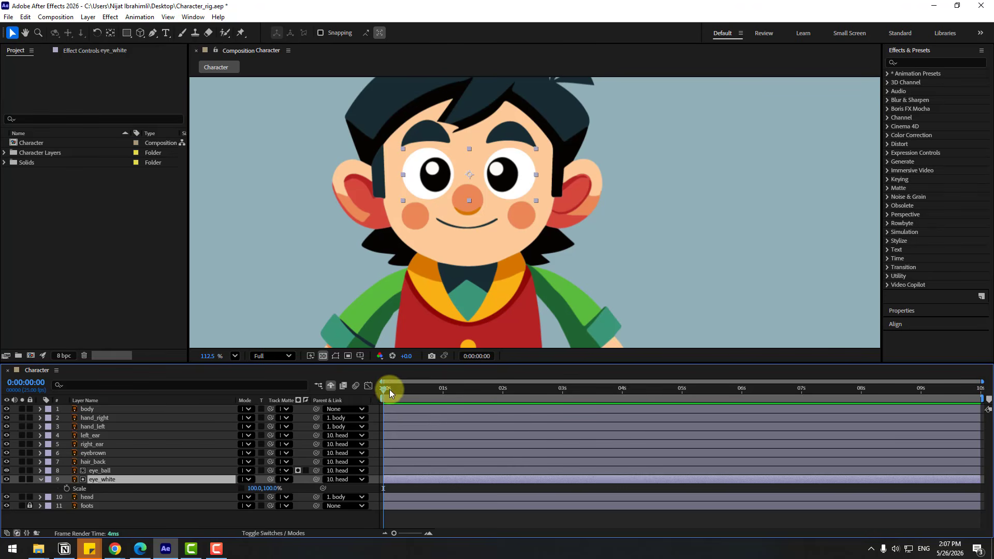
left_click_drag(390, 390, 399, 392)
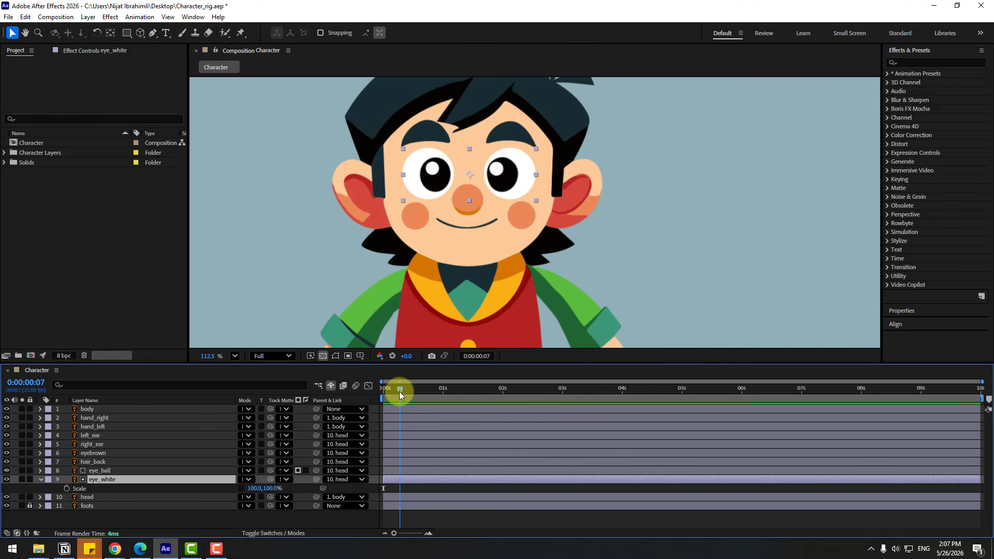
left_click(65, 488)
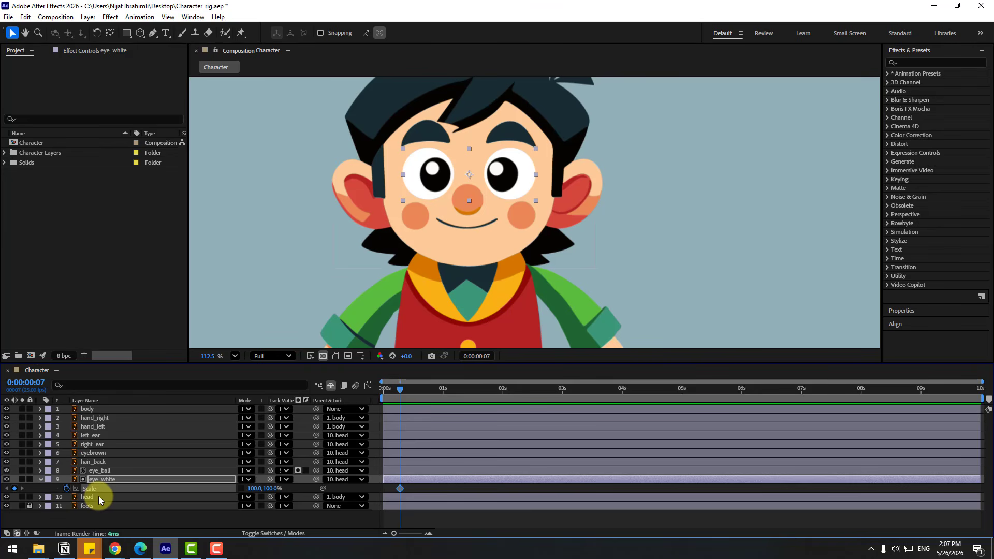
Close the eyes three frames further on, at 0:00:00:10, by setting eye_white's vertical scale to 5%
key("Page_Down")
key("Page_Down")
key("Page_Down")
left_click(267, 488)
type("10")
key("Return")
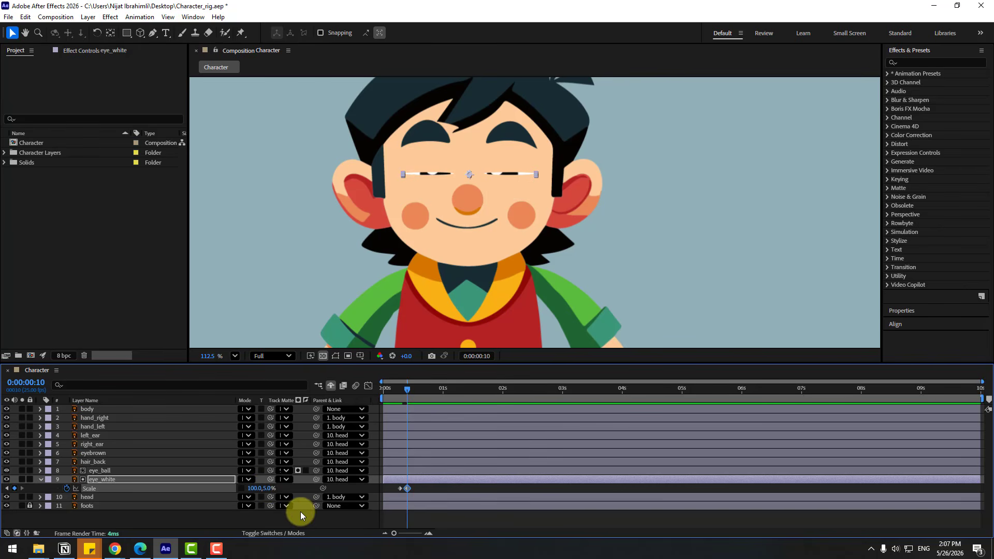
Reopen the eyes at 0:00:00:13 by setting eye_white's vertical scale to 100%
key("Page_Down")
key("Page_Down")
key("Page_Down")
left_click(266, 489)
type("100")
key("Return")
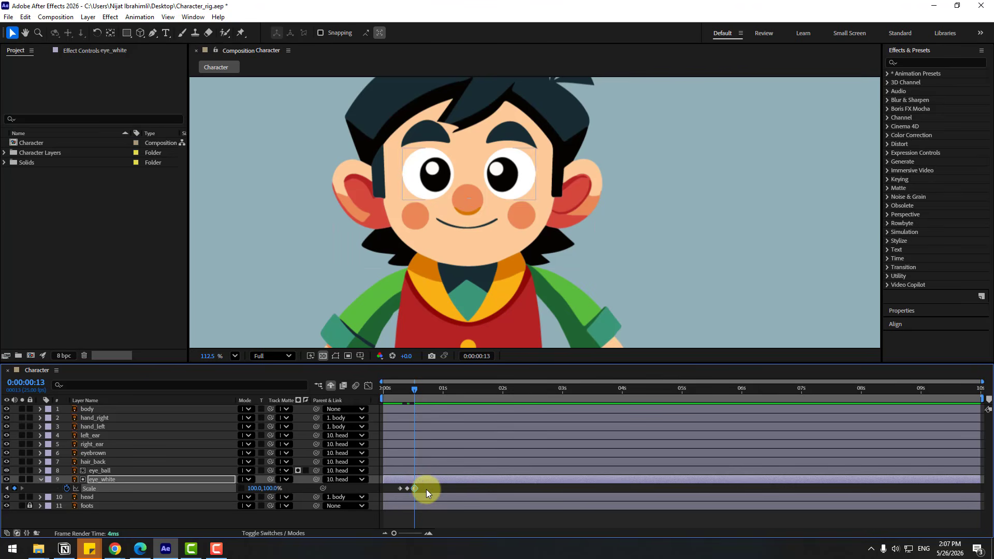
Apply Easy Ease to the three Scale keyframes of the eye_white layer
right_click(400, 489)
mouse_move(404, 483)
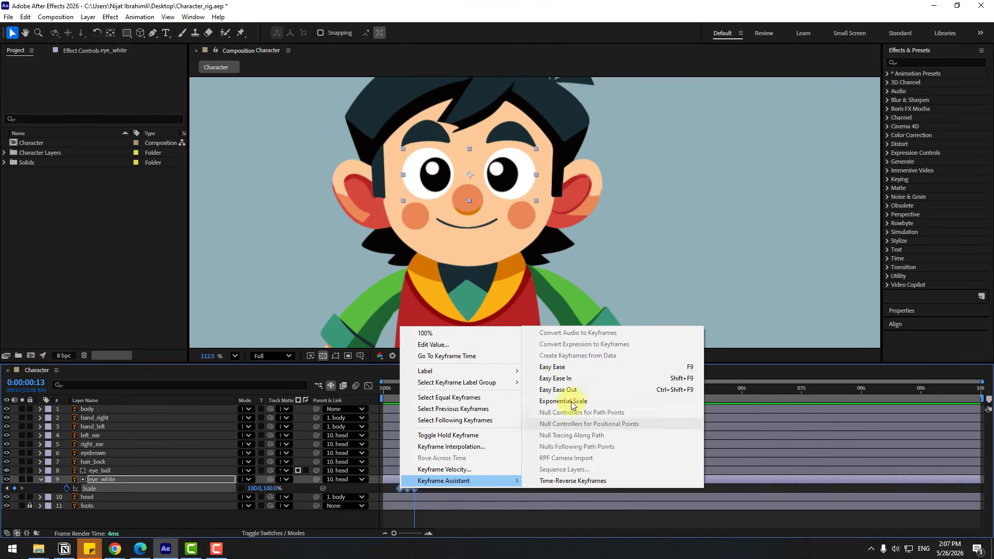
left_click(567, 371)
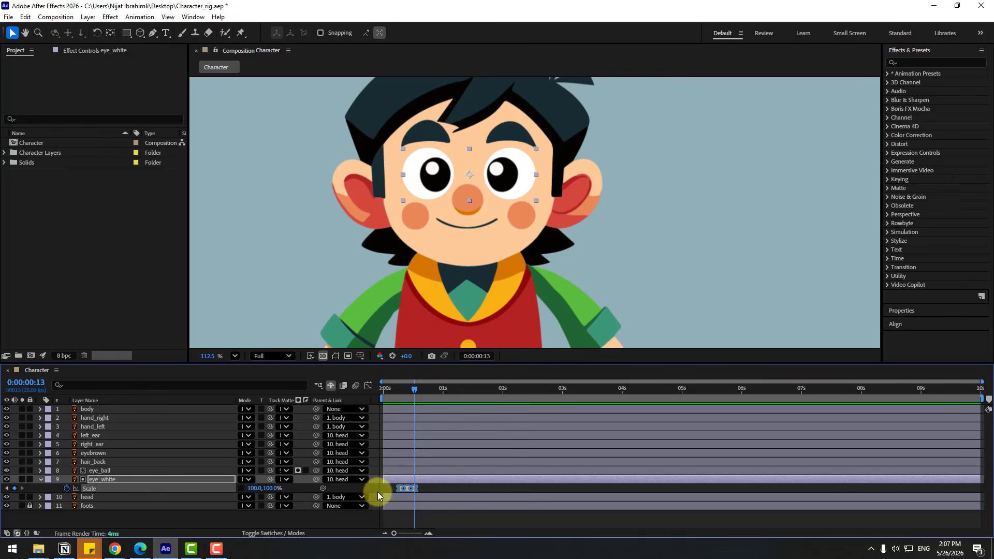
Repeat the blink by pasting the three eye_white Scale keyframes at about 1.5 s, about 2.9 s and 0:00:04:11
left_click_drag(417, 392, 455, 393)
key("ctrl+v")
left_click_drag(526, 393, 550, 394)
key("ctrl+v")
left_click(648, 391)
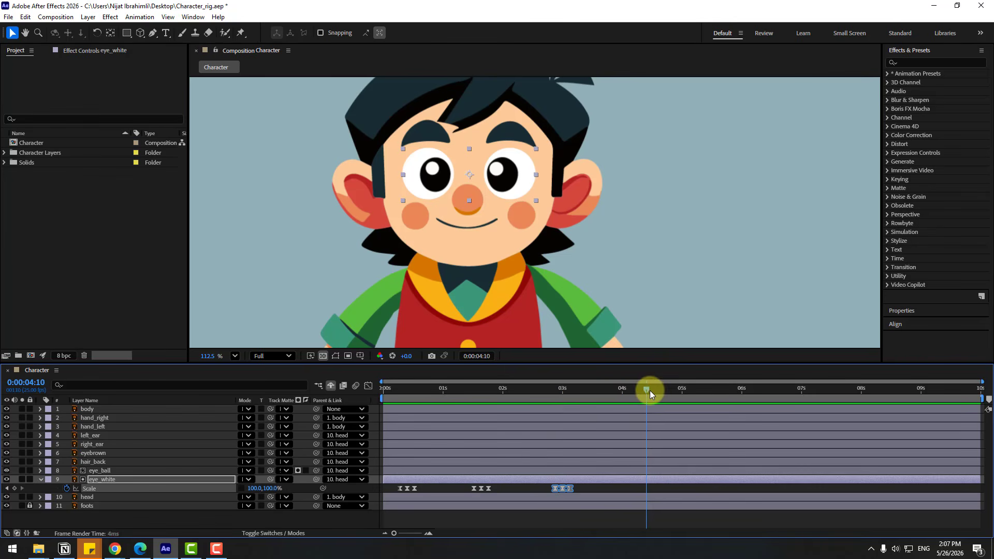
key("ctrl+v")
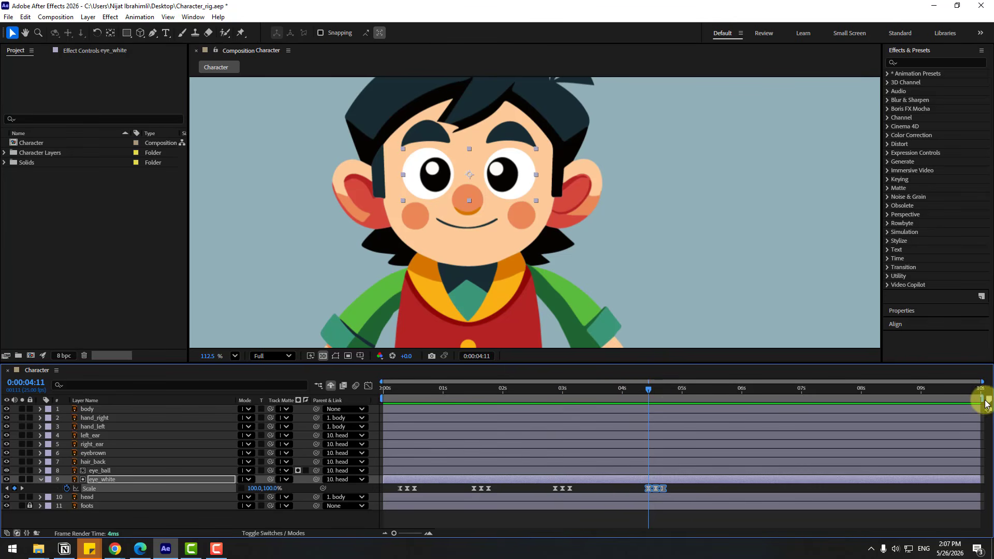
Shorten the work area to end at about 8 seconds and trim the composition to it
left_click_drag(976, 401, 862, 401)
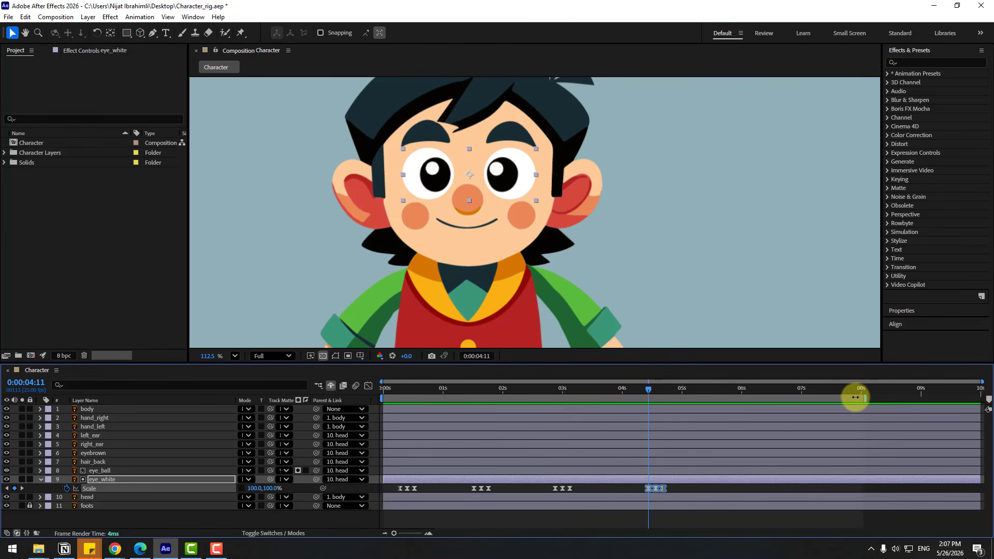
right_click(855, 397)
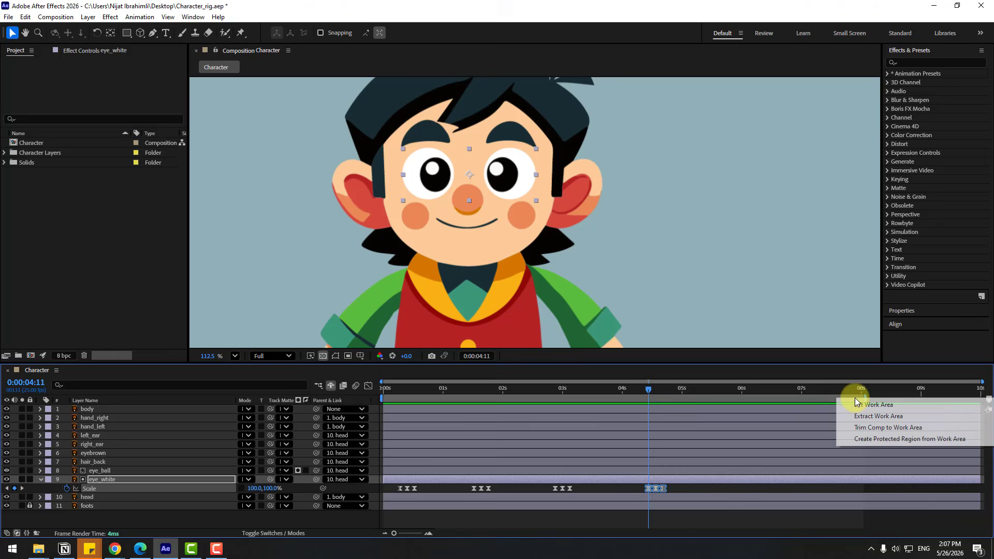
left_click(910, 429)
left_click_drag(674, 392, 625, 403)
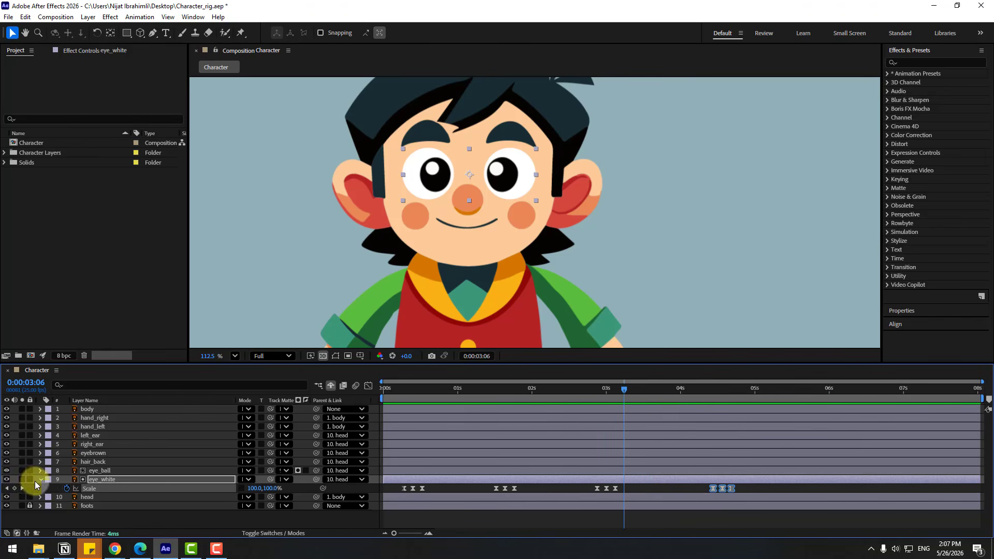
Solo the hand_left layer and place three Puppet pins on it at the hand, the cuff and the shoulder
left_click(91, 426)
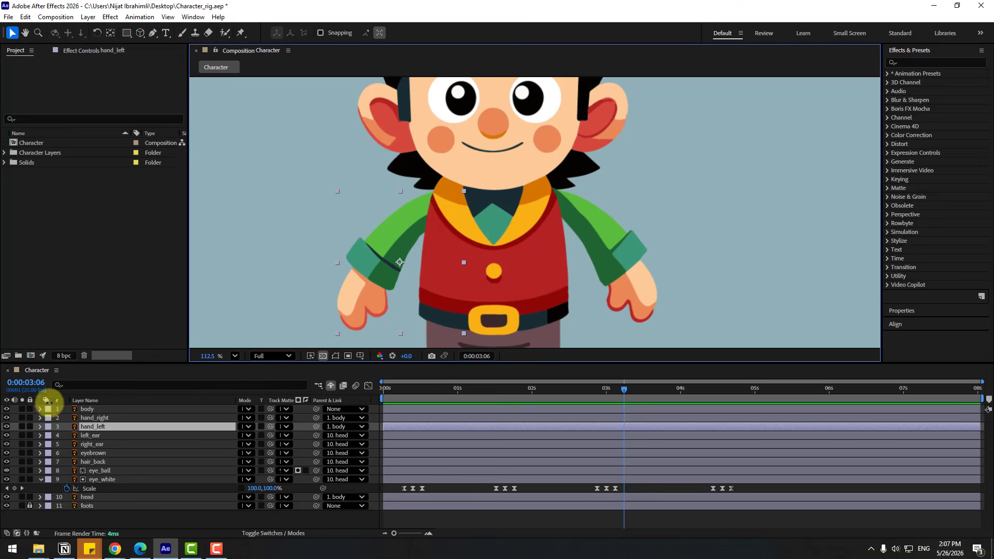
left_click(22, 426)
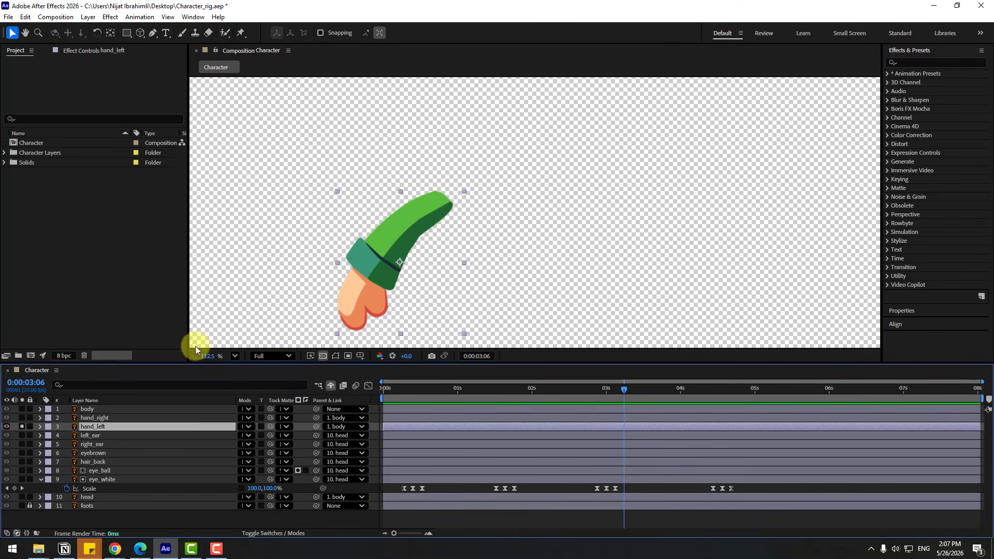
left_click(241, 32)
left_click(358, 322)
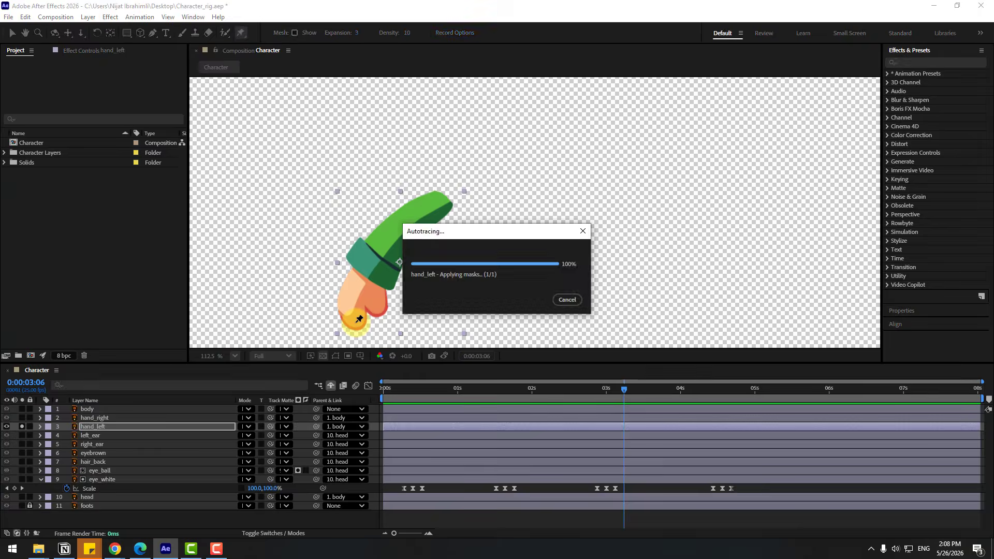
left_click(380, 258)
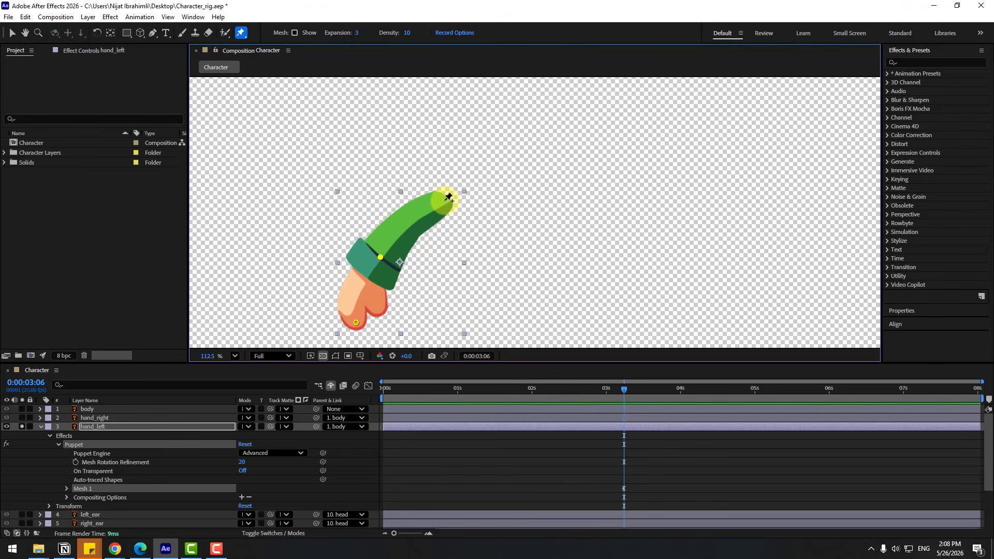
left_click(447, 200)
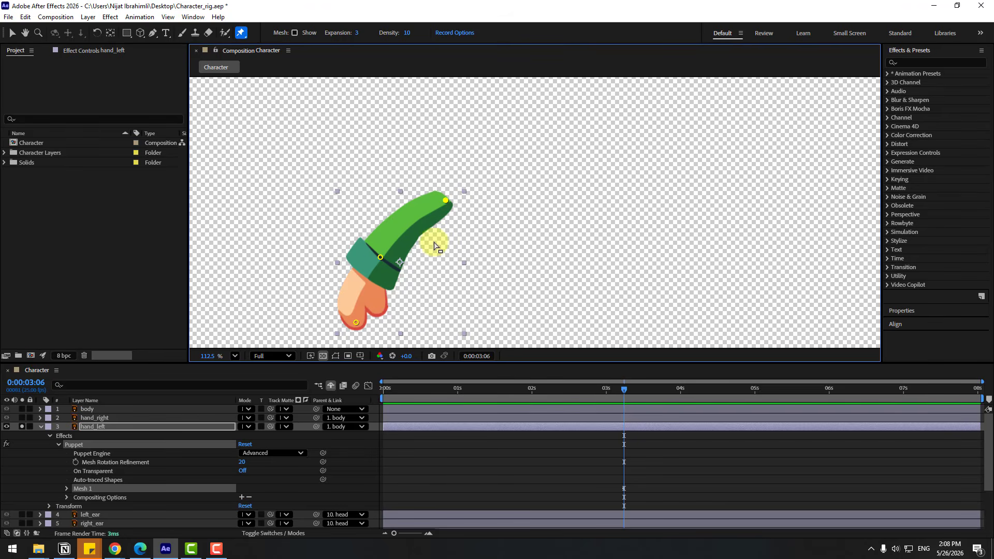
left_click(12, 33)
Show the effect controls of hand_left and open the Duik Angela script
left_click(81, 67)
left_click(83, 51)
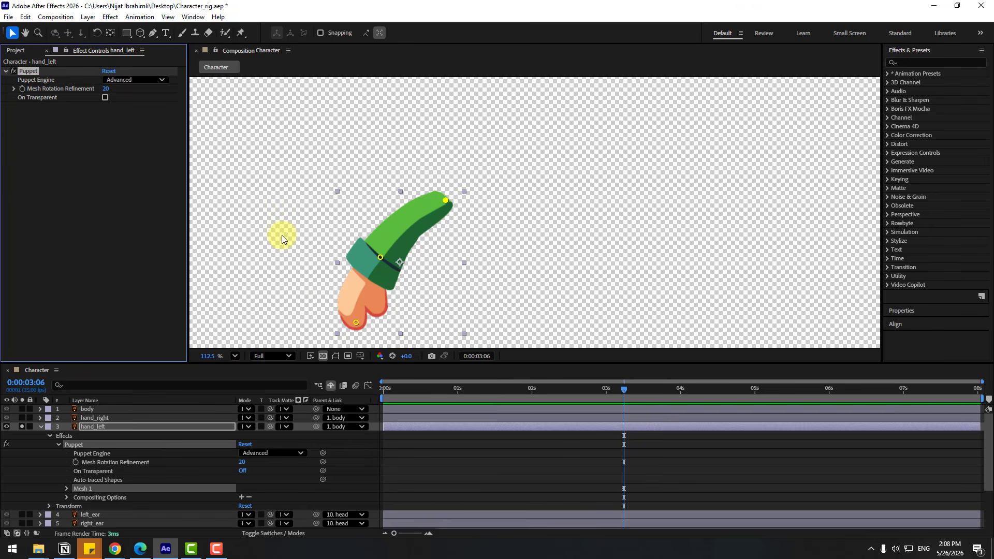
left_click(193, 17)
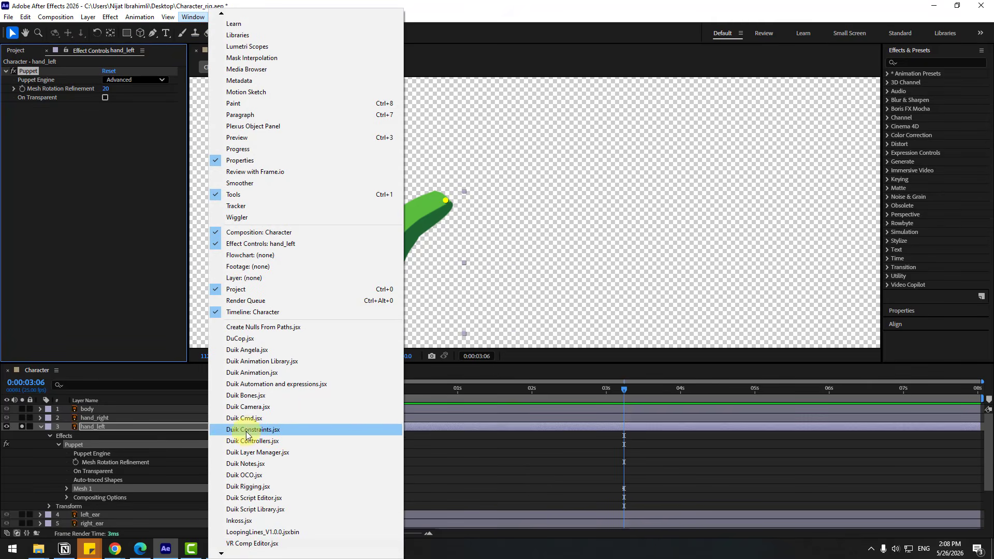
left_click(246, 355)
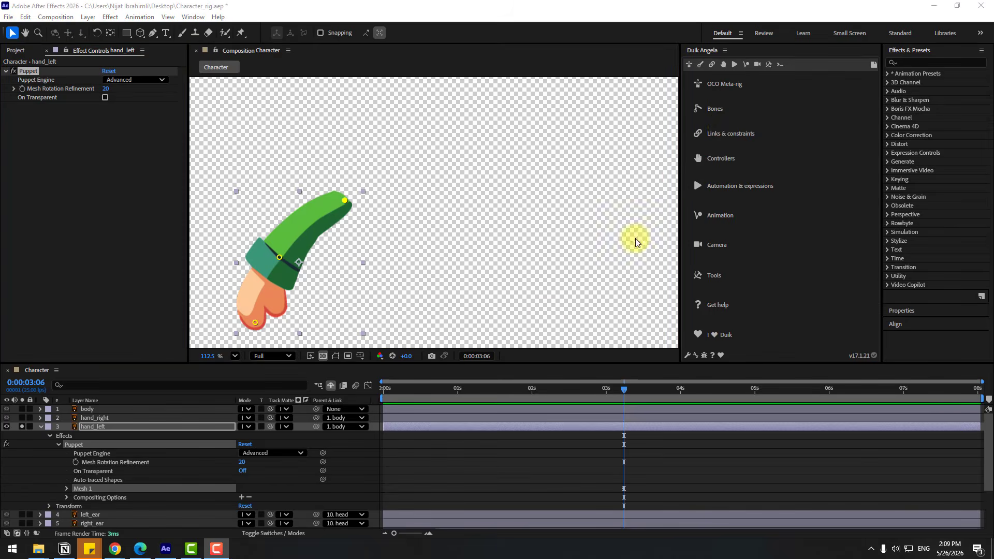
Create pin layers from hand_left's Puppet effect with Duik's Add Pins and try moving the Puppet Pin 1 layer
left_click(731, 137)
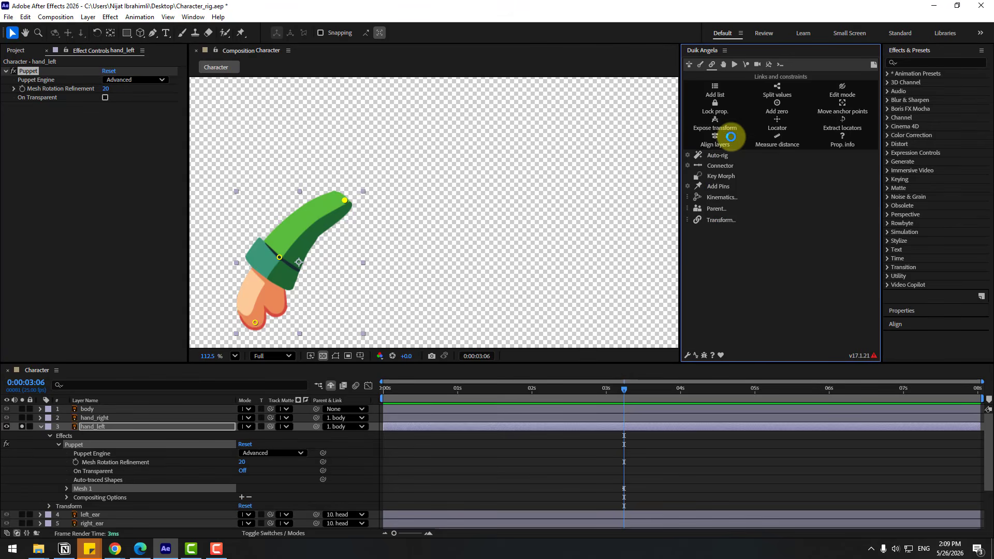
left_click(723, 187)
left_click(34, 73)
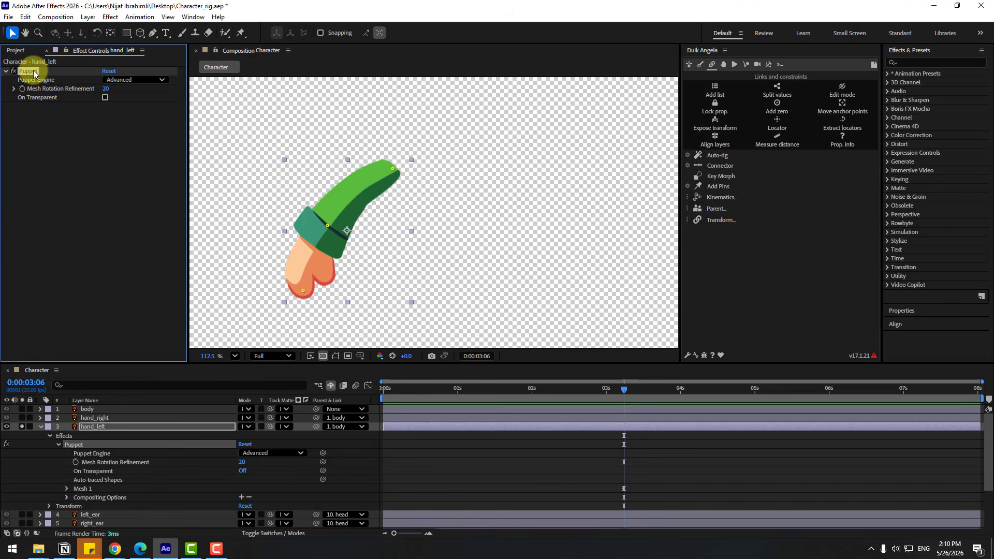
left_click(80, 445)
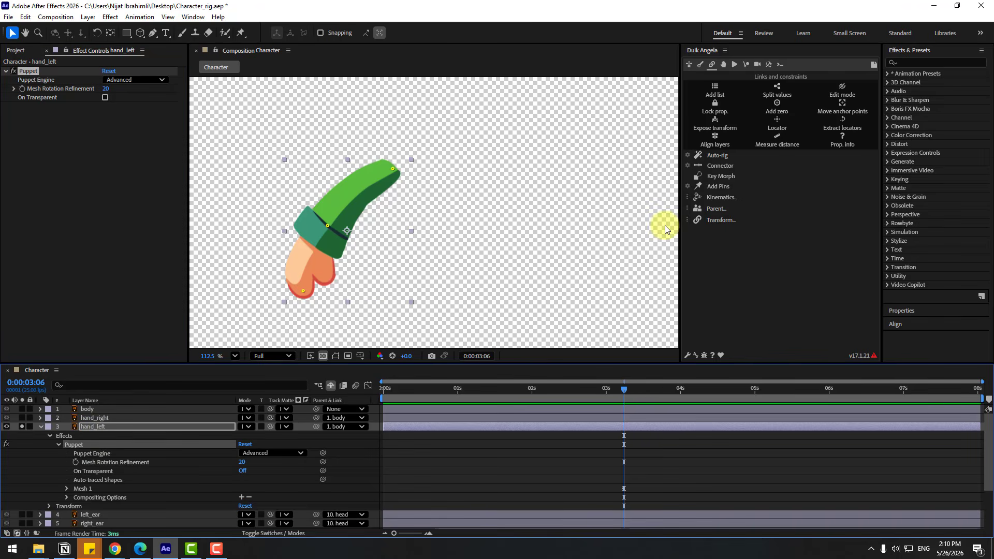
left_click(717, 187)
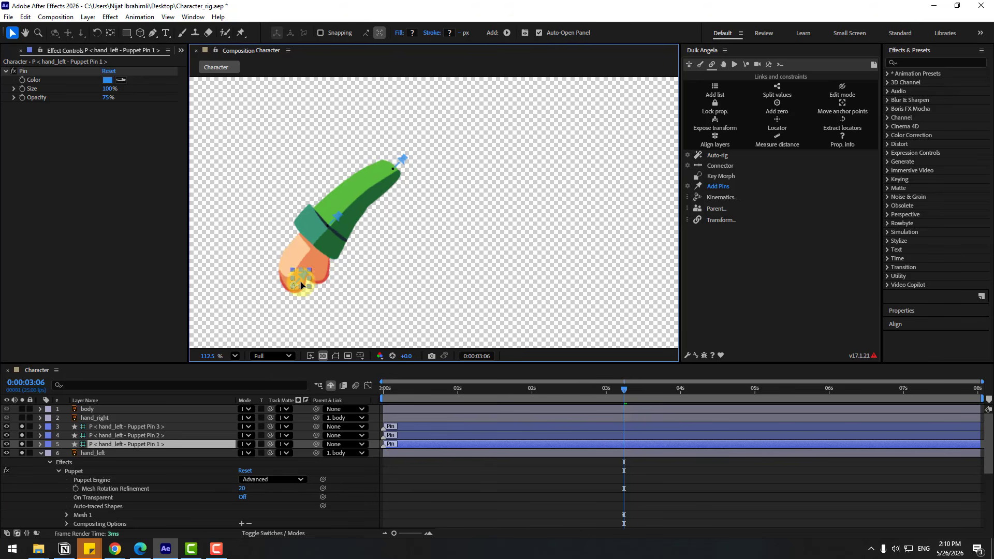
left_click_drag(301, 282, 307, 276)
left_click_drag(307, 276, 310, 288)
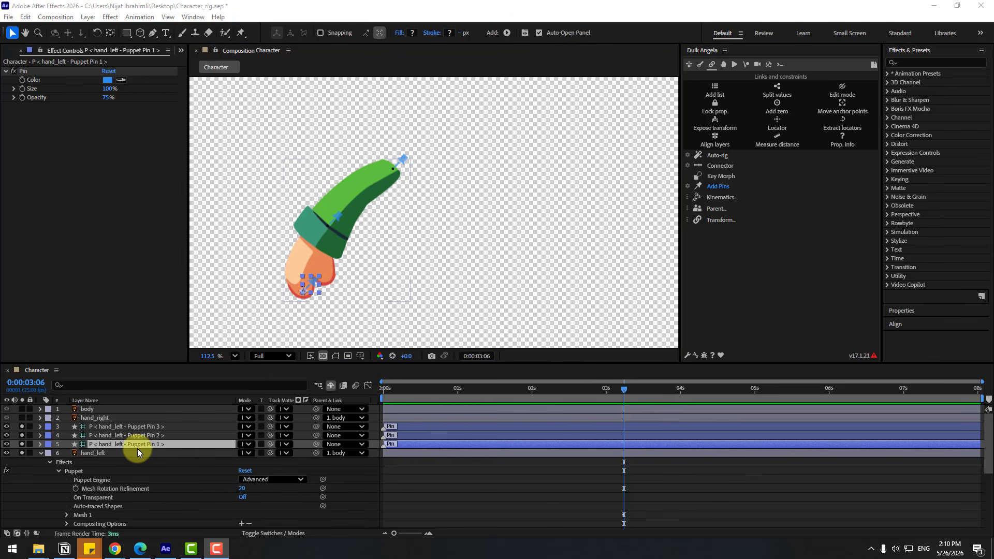
Parent hand_left's Puppet Pin 1 to Puppet Pin 2, Puppet Pin 2 to Puppet Pin 3, and Puppet Pin 3 to body
left_click_drag(316, 444, 128, 439)
left_click(129, 436)
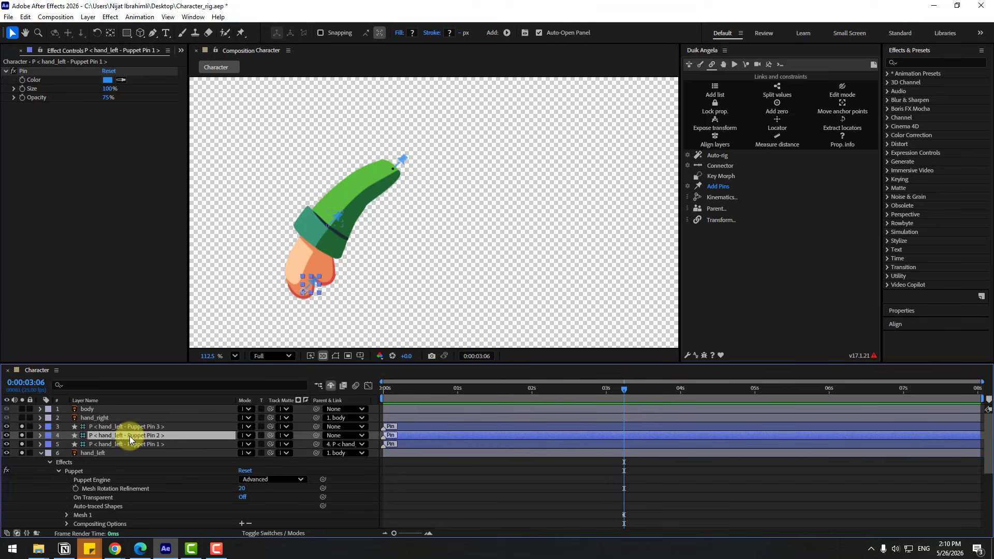
left_click_drag(316, 436, 130, 427)
left_click(129, 427)
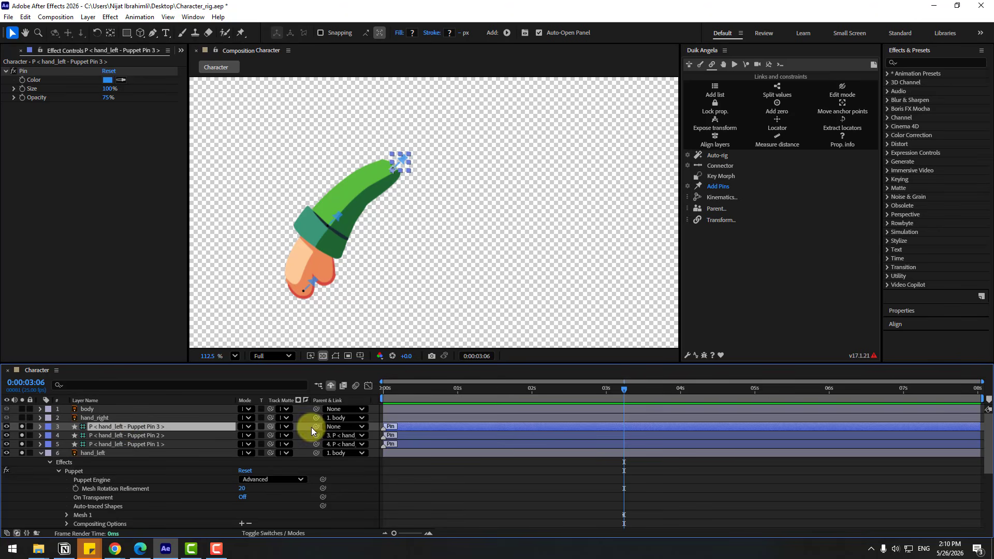
left_click_drag(313, 427, 99, 410)
Rig the three hand_left pin layers with Duik's Auto-rig and try moving the hand controller
left_click(99, 437, "ctrl")
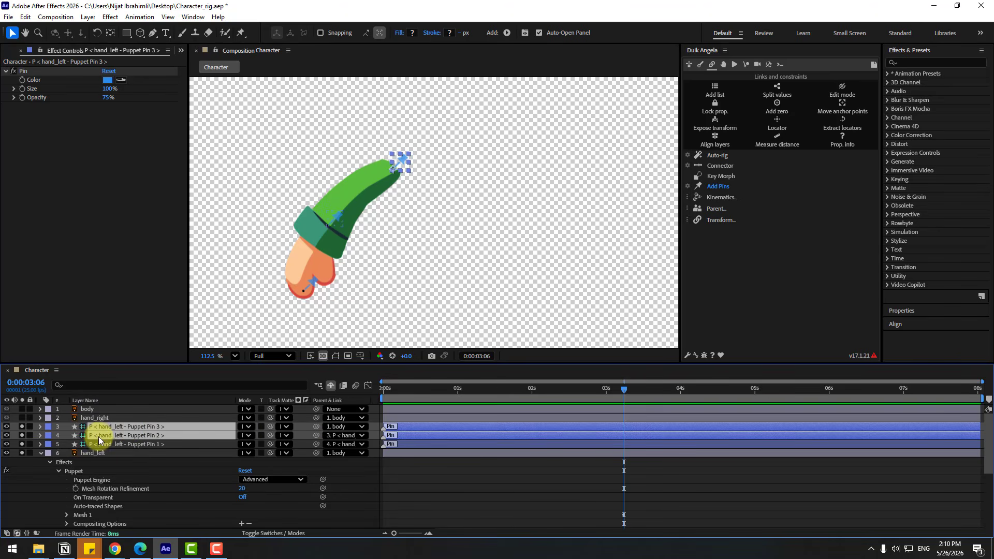
left_click(102, 442, "ctrl")
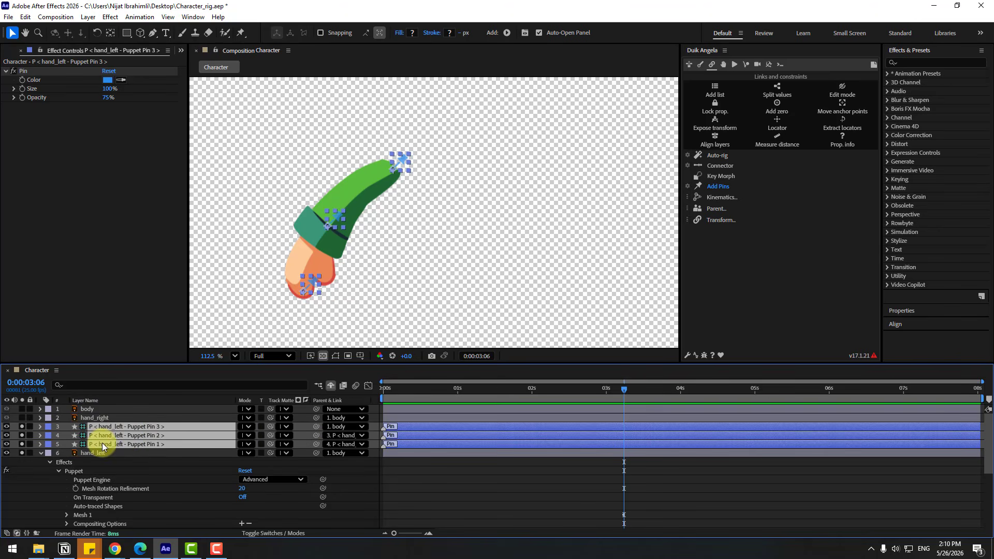
left_click(714, 156)
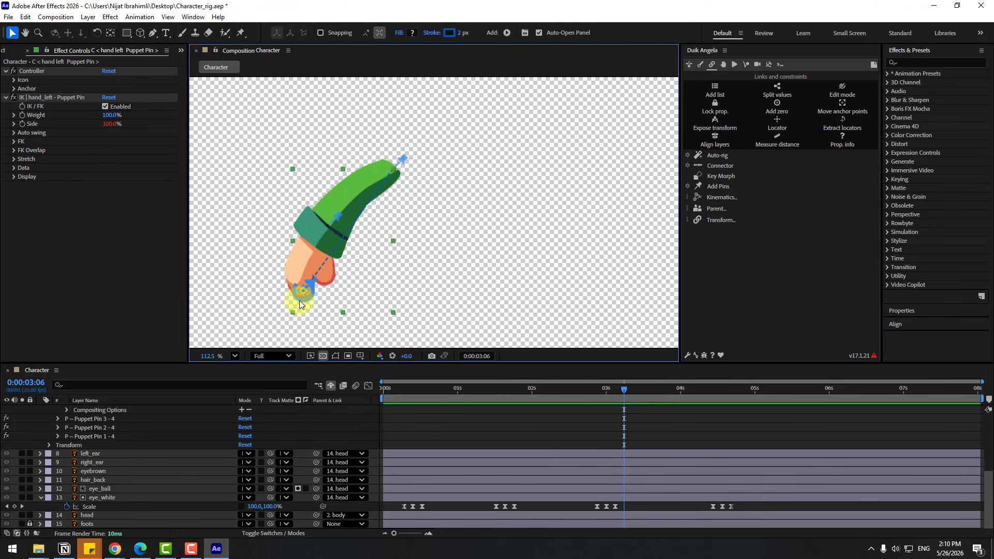
mouse_move(301, 302)
left_mouse_down()
mouse_move(321, 282)
mouse_move(291, 257)
mouse_move(300, 250)
mouse_move(279, 280)
mouse_move(304, 288)
mouse_move(300, 265)
mouse_move(303, 293)
left_mouse_up()
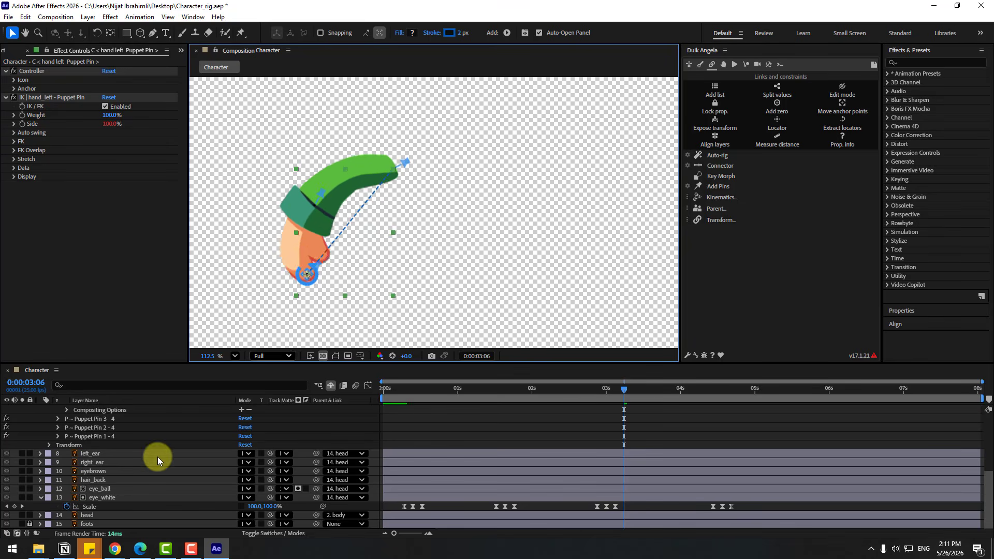
Collapse the hand_left layer and turn off solo for it, its three pin layers and its controller
scroll(116, 471, "up", 5)
left_click(41, 462)
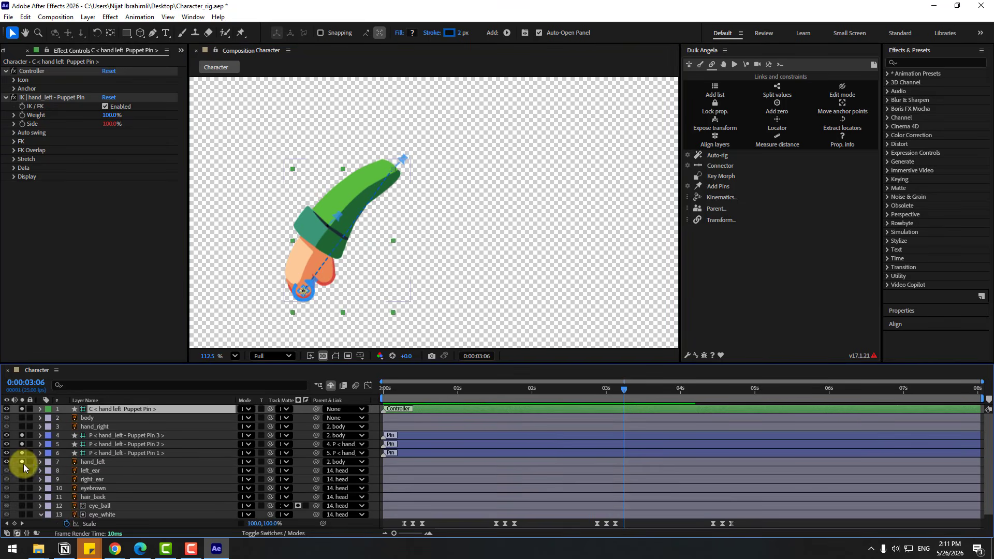
left_click(22, 462)
left_click(22, 409)
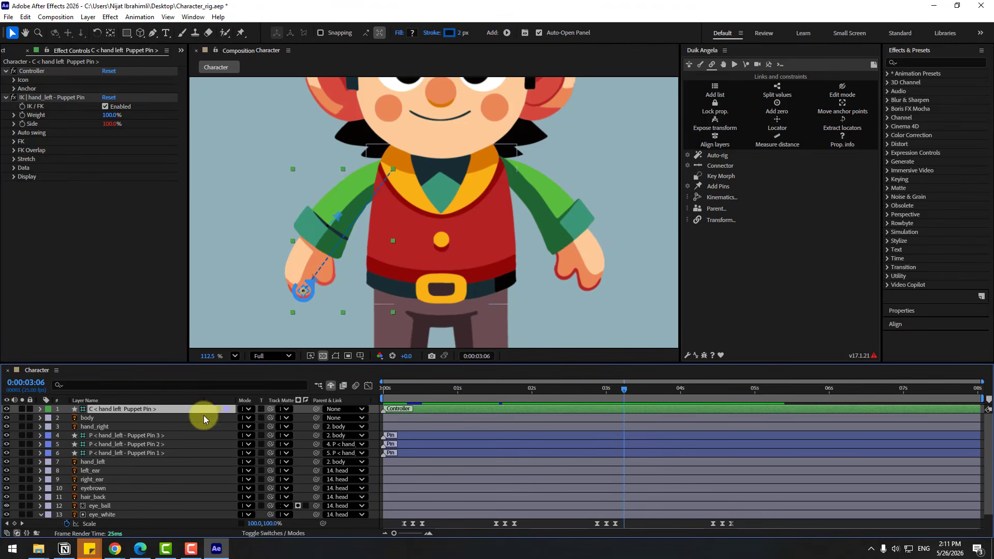
Rename the hand_left controller layer to HAND LEFT
key("Return")
type("HAND LEFT")
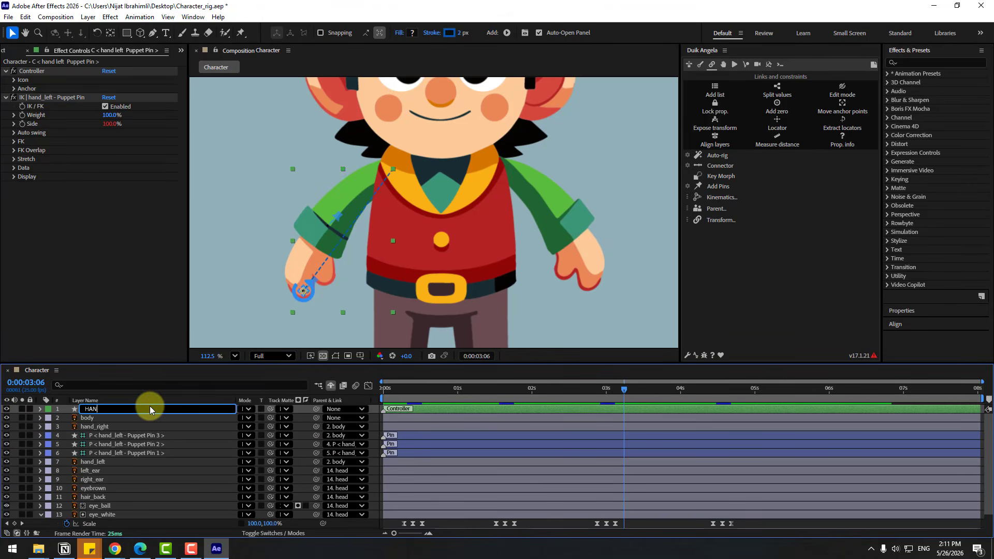
key("Return")
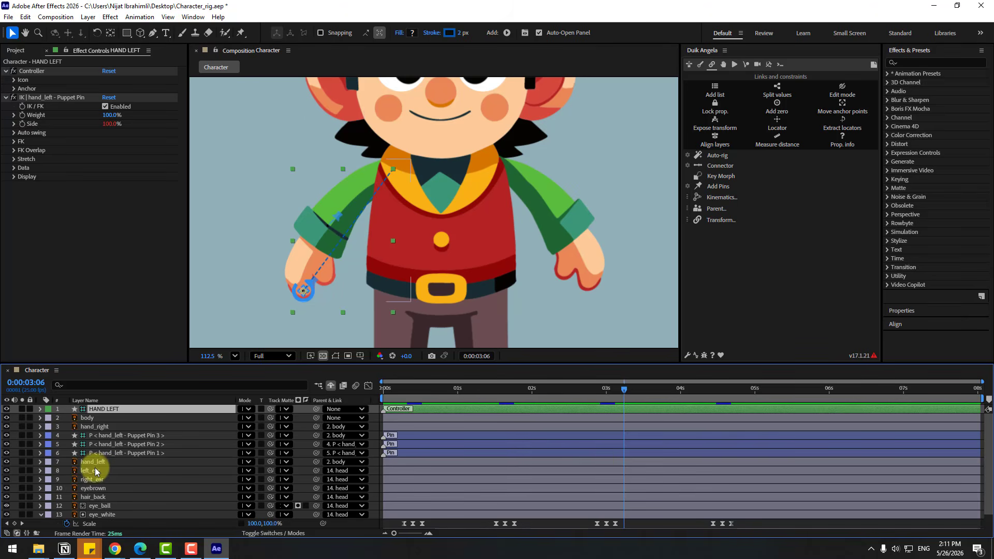
Solo the hand_right layer and place three Puppet pins on it at the hand, the cuff and the shoulder
left_click(86, 426)
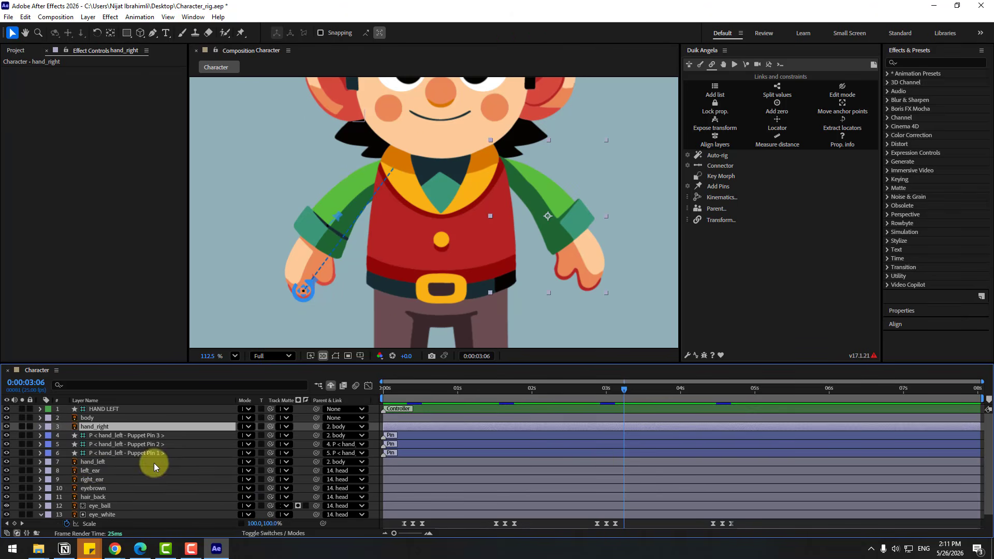
left_click(21, 427)
scroll(263, 132, "up", 1)
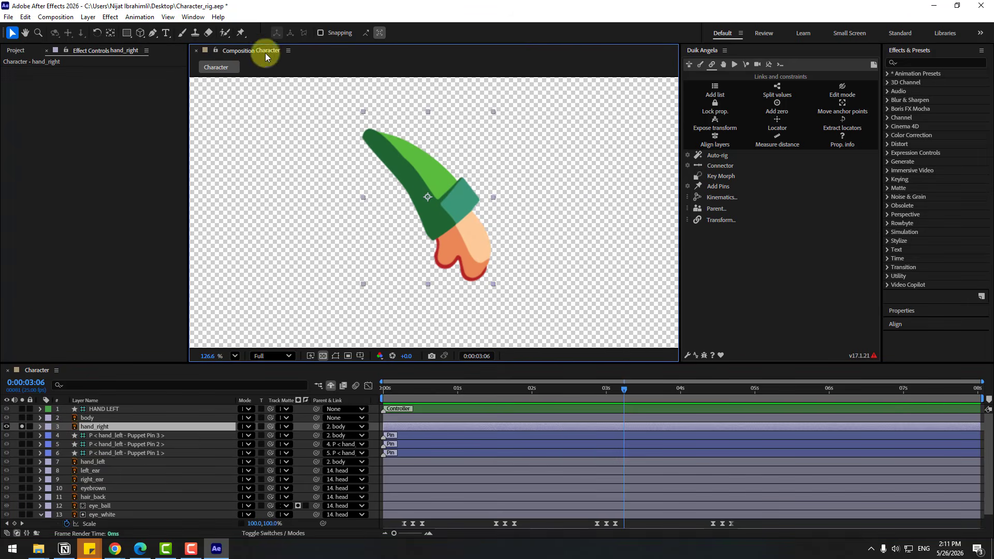
key("ctrl+p")
left_click(477, 259)
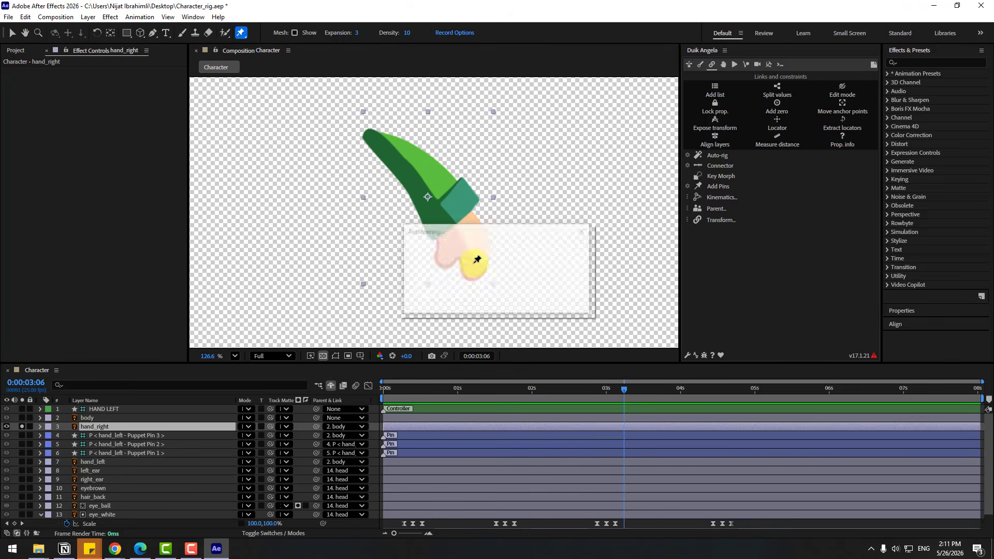
left_click(448, 201)
left_click(372, 142)
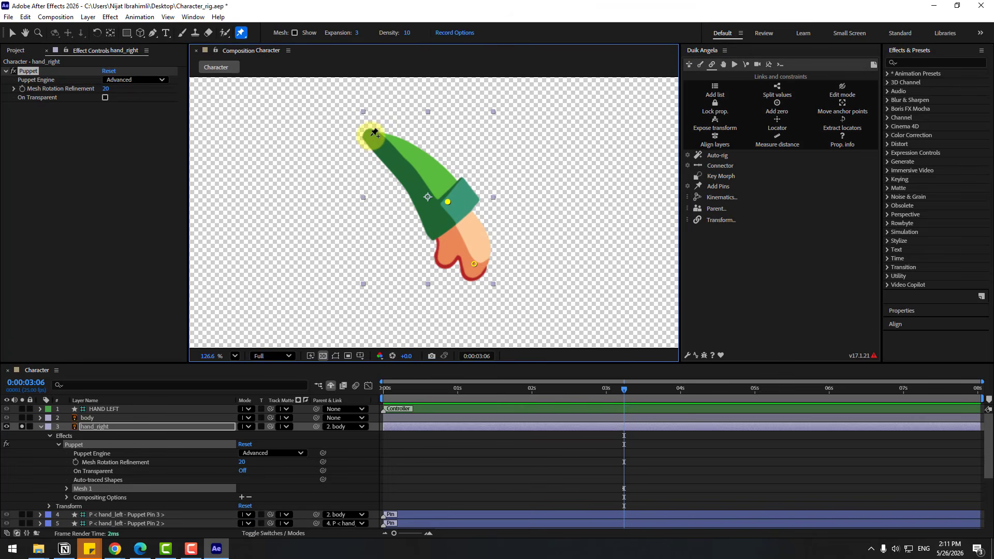
left_click(12, 33)
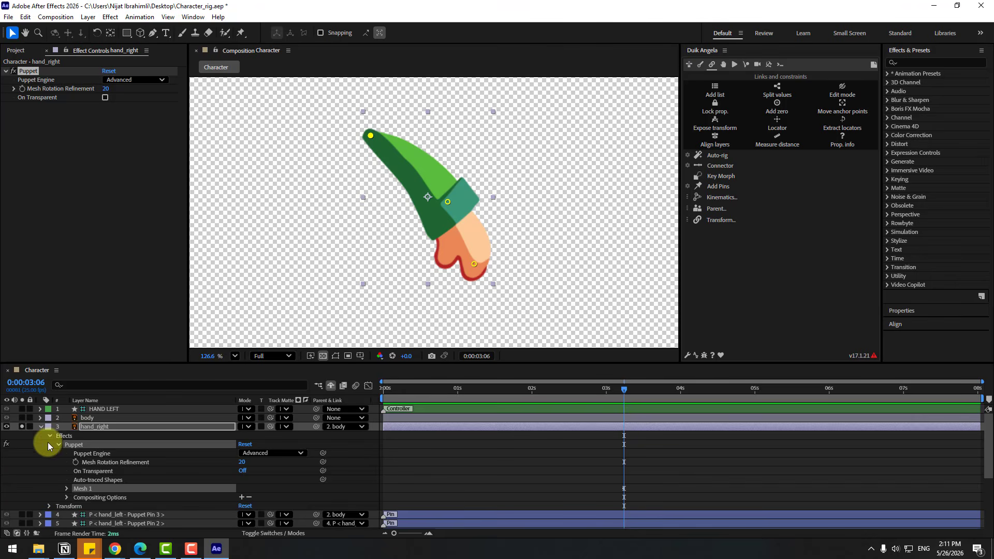
Create pin layers from hand_right's Puppet effect with Add Pins and parent Pin 1 to Pin 2, Pin 2 to Pin 3, and Pin 3 to body
left_click(69, 446)
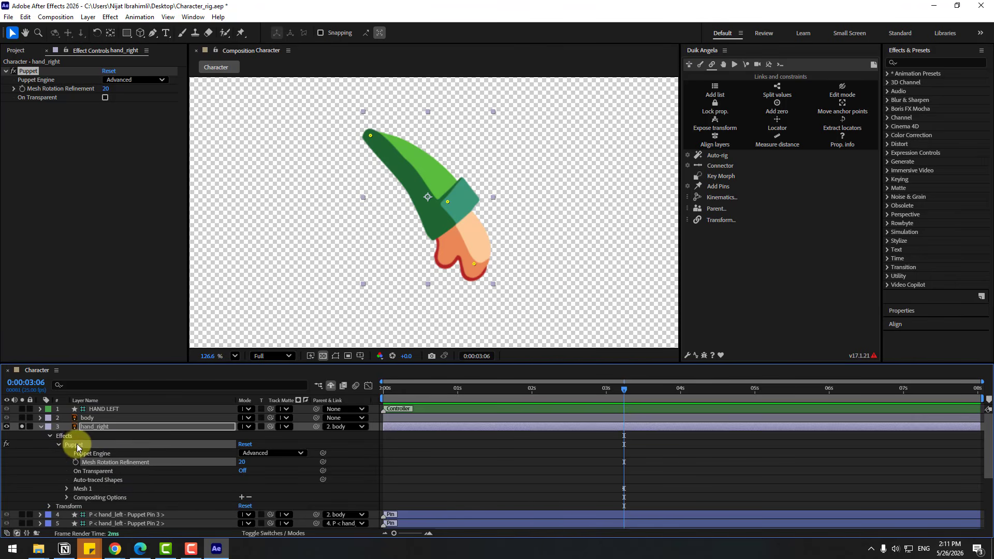
left_click(724, 188)
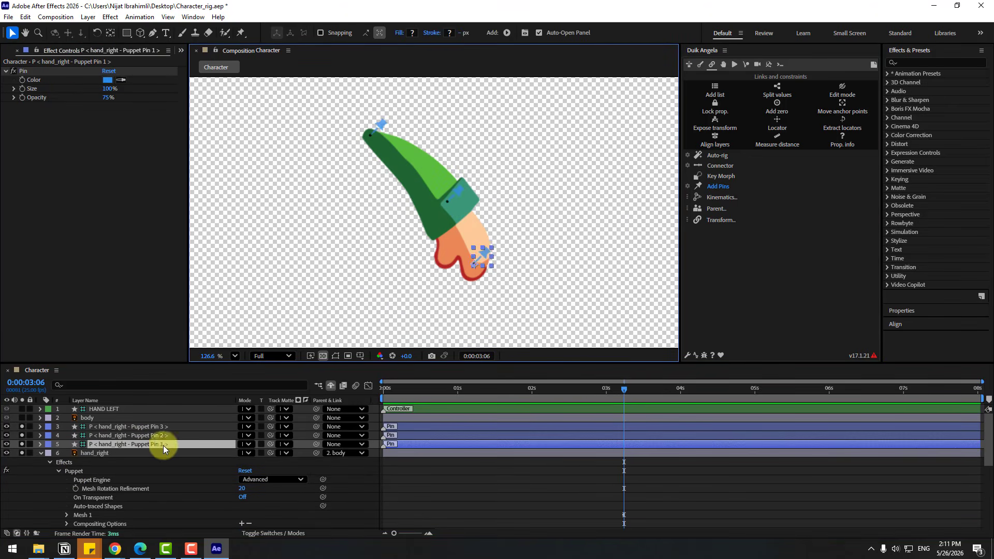
left_click_drag(317, 445, 147, 436)
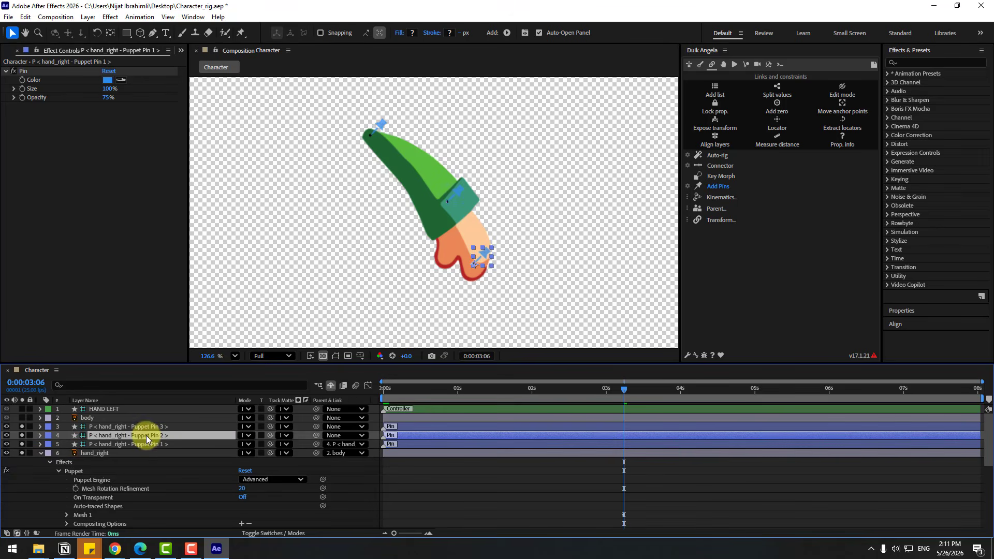
left_click_drag(316, 436, 157, 427)
left_click_drag(316, 427, 100, 420)
Rig the three hand_right pin layers with Duik's Auto-rig and try moving the hand controller, undoing the move
left_click(136, 445, "shift")
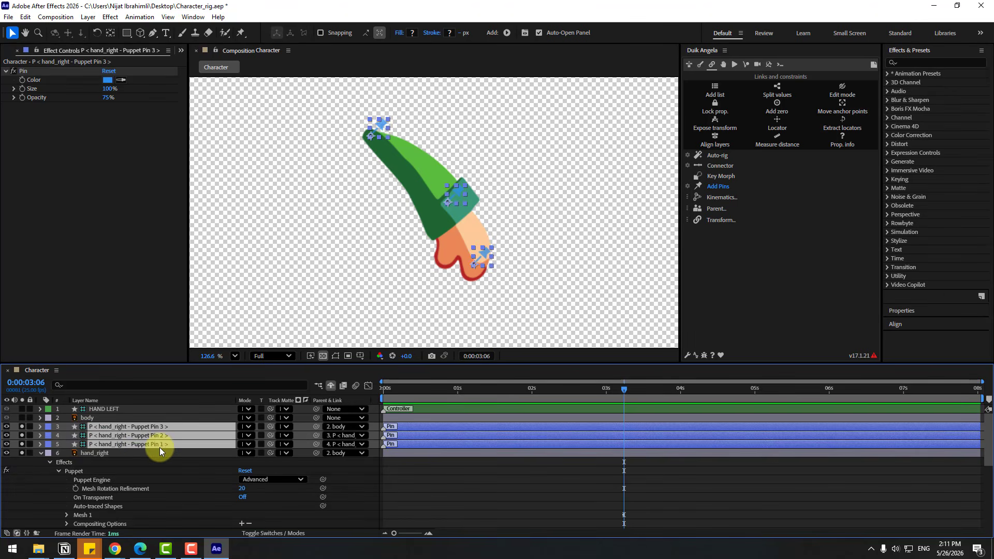
left_click(723, 155)
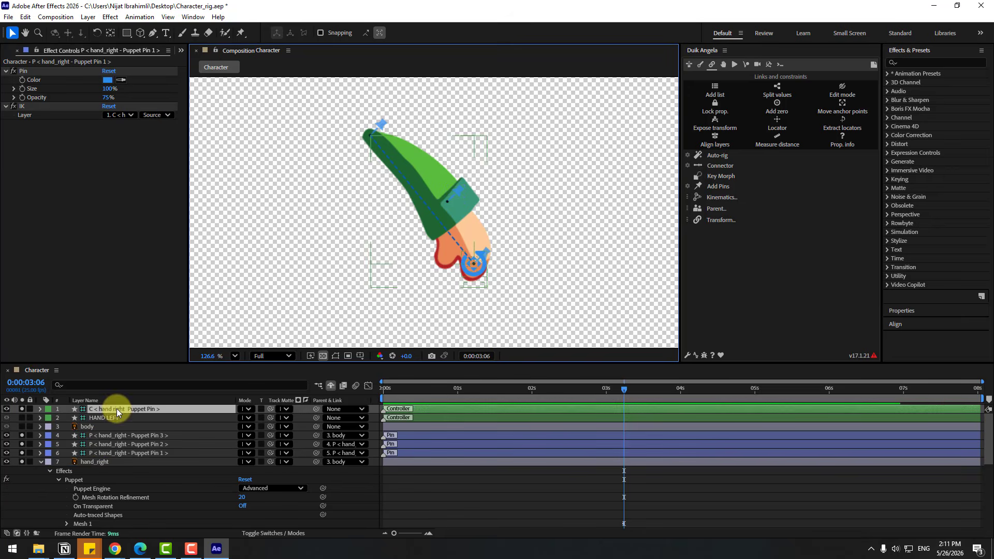
left_click(117, 409)
left_click_drag(436, 268, 445, 250)
key("ctrl+z")
Save the project and rename the hand_right controller layer to HAND RIGHT
key("ctrl+s")
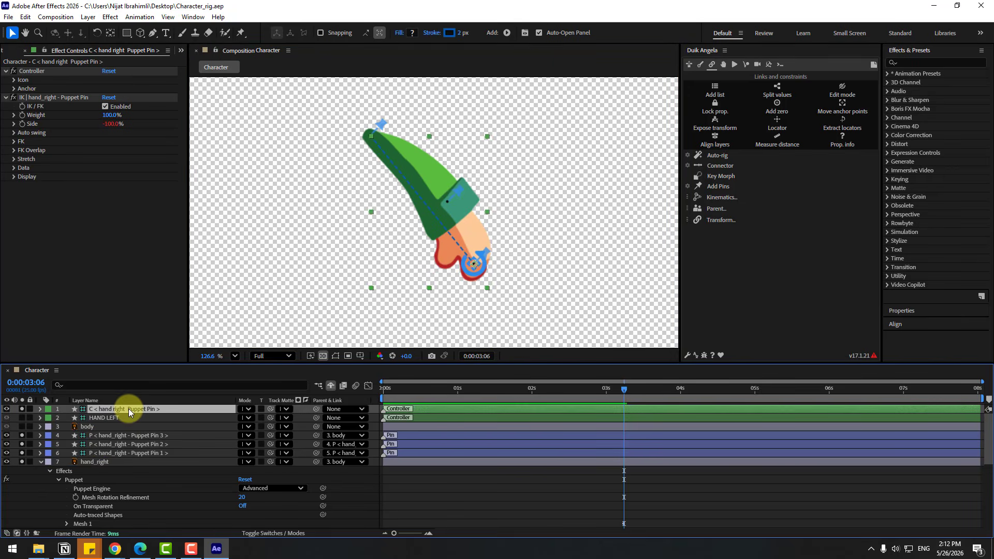
key("Return")
type("HAND RIGHT")
key("Return")
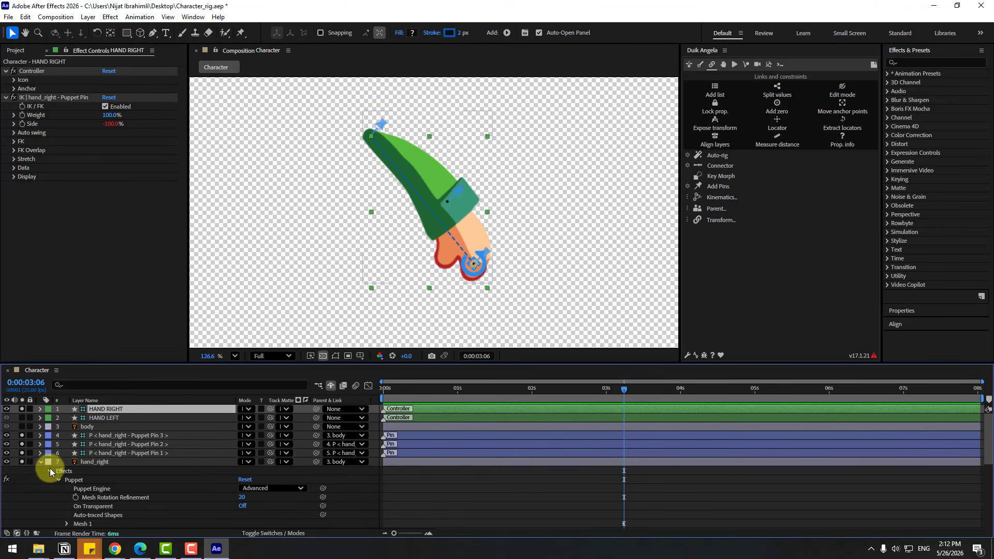
Collapse the hand_right layer and turn off the solo switches so the whole character is displayed
left_click(40, 462)
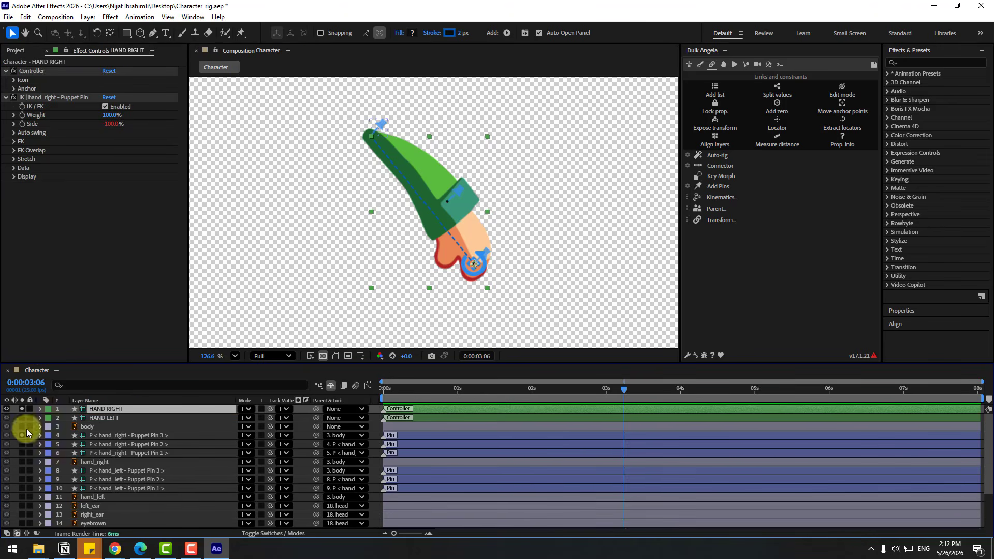
left_click(22, 408)
left_click_drag(383, 284, 421, 228)
Try rotating the body layer to test how the rigged arms follow, restoring its rotation
left_click(91, 426)
scroll(335, 282, "down", 2)
key("ctrl+z")
key("r")
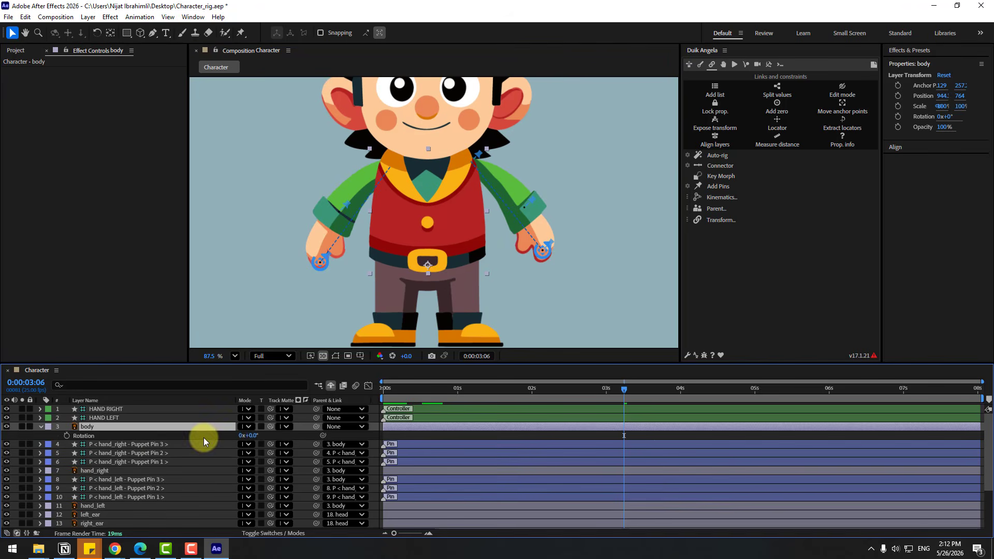
left_click_drag(247, 435, 270, 438)
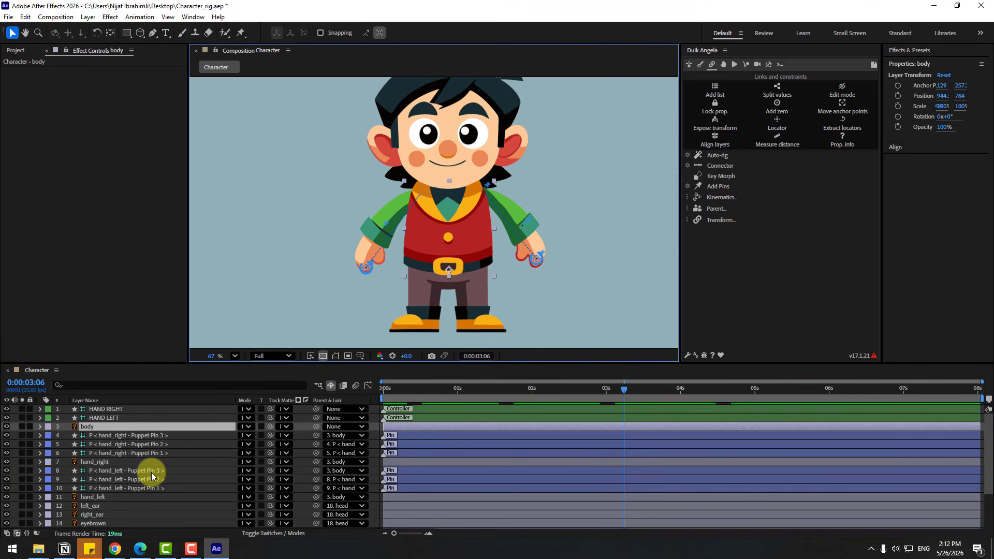
Lower the composition preview resolution to Quarter and save the project
left_click(90, 428)
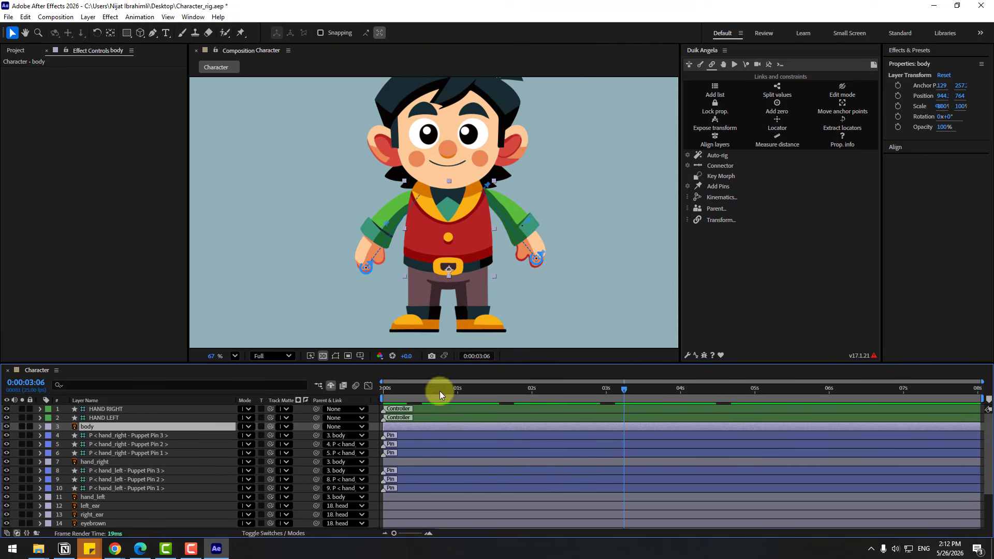
left_click(273, 356)
left_click(267, 420)
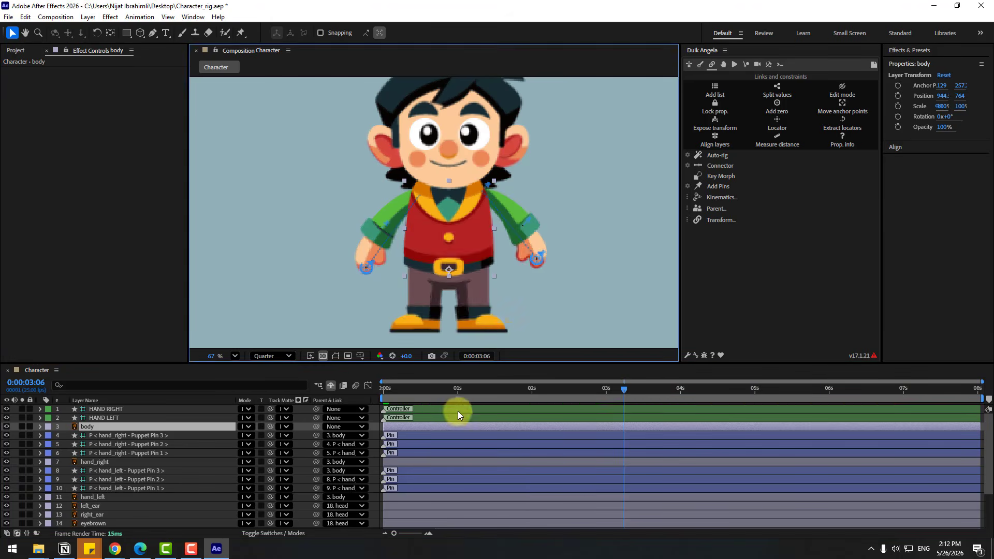
key("ctrl+s")
Keyframe body's Position at 0:00:00:04, set its Y to 772 at 0:00:00:07, and repeat the first keyframe at 0:00:00:10
left_click_drag(481, 390, 406, 388)
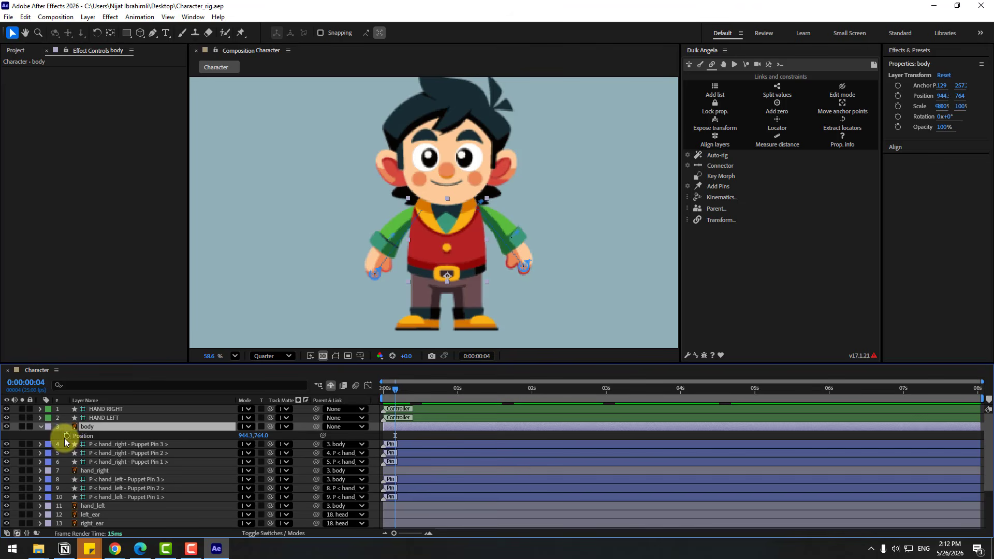
key("alt+shift+p")
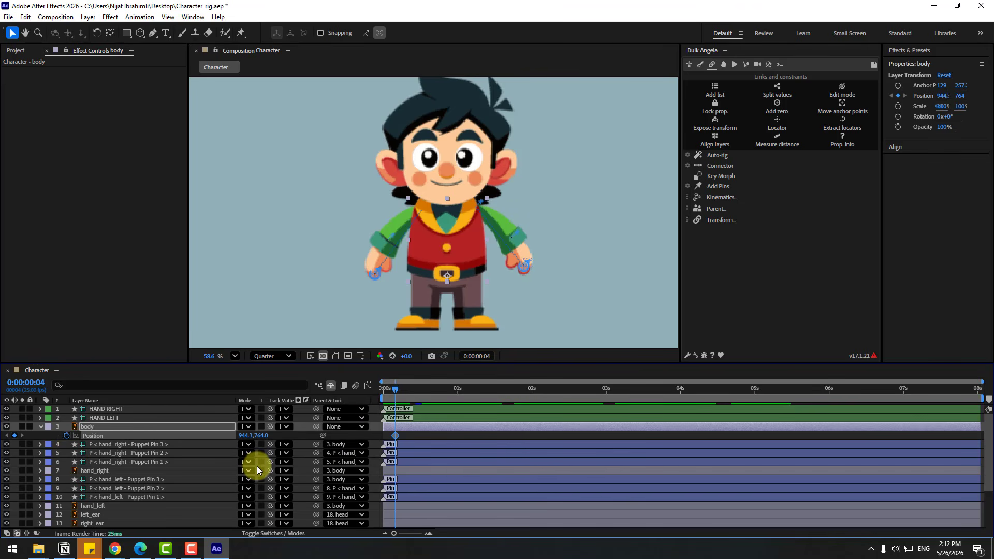
key("Page_Down")
key("Page_Down")
key("Page_Down")
key("Down")
key("Down")
key("Page_Down")
key("Page_Down")
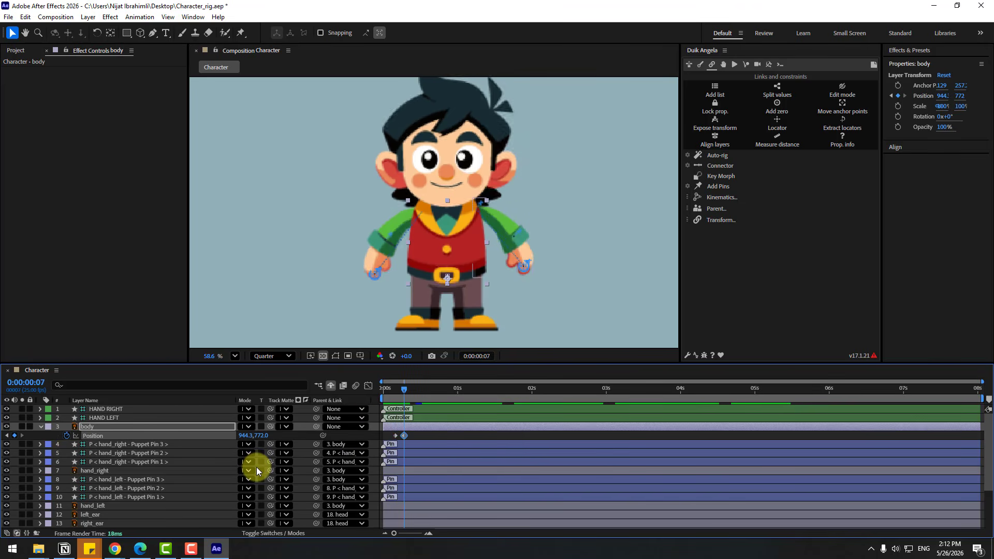
key("Down")
key("Down")
key("Down")
key("Down")
key("Down")
key("Down")
key("Page_Down")
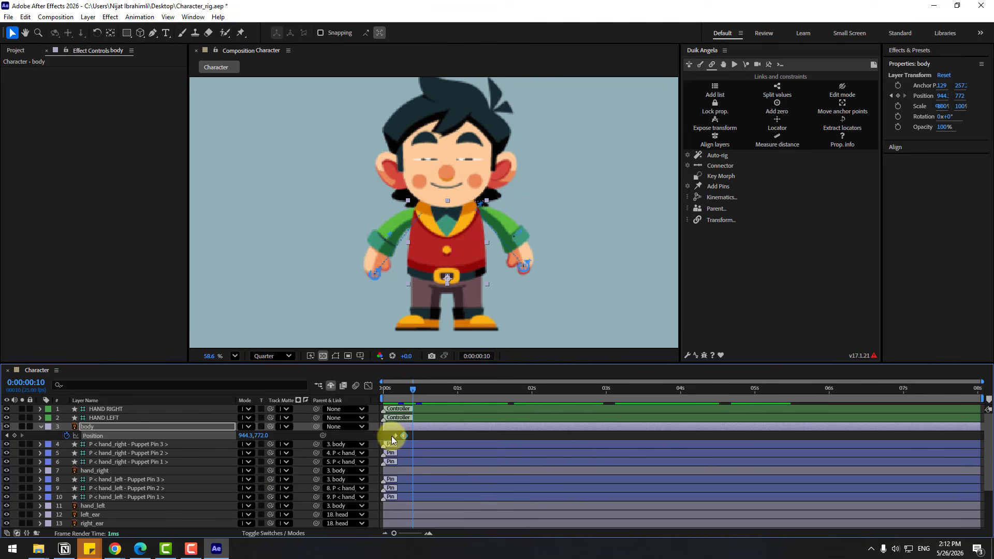
key("ctrl+v")
Apply Easy Ease to the three body Position keyframes and stretch them so the last falls at 0:00:00:14
left_click_drag(418, 439, 391, 439)
right_click(397, 435)
mouse_move(408, 429)
left_click(574, 314)
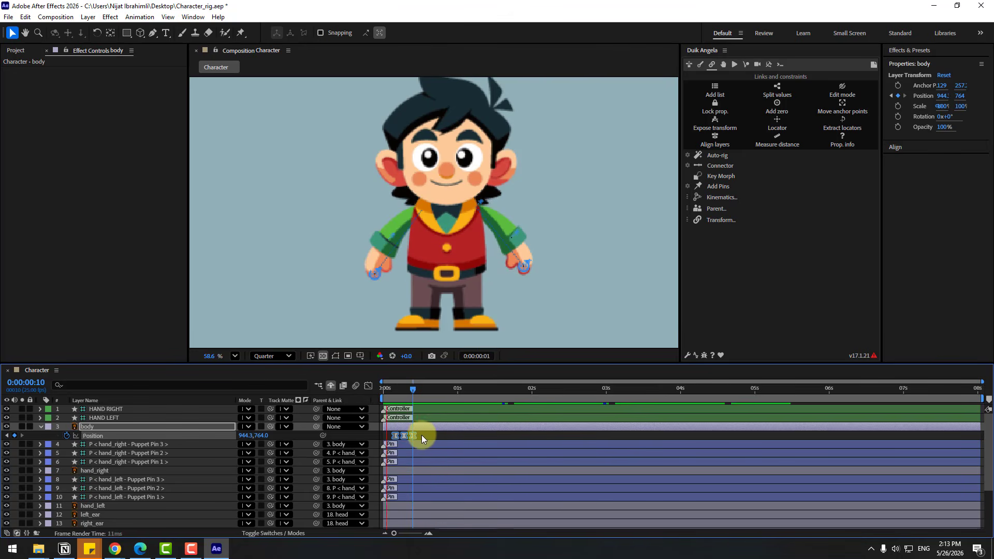
mouse_move(422, 436)
left_mouse_down()
mouse_move(391, 438)
mouse_move(430, 437)
left_mouse_up()
left_click(413, 389)
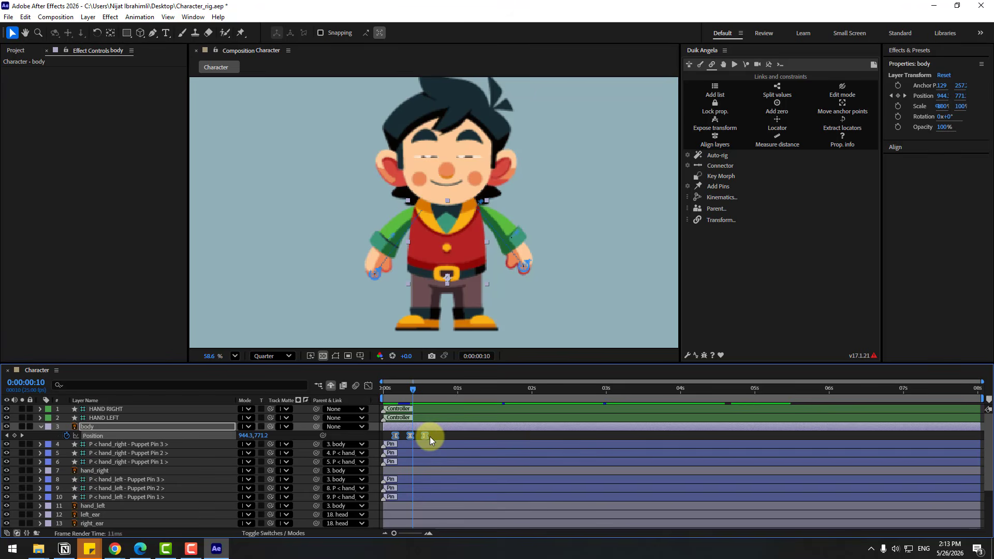
Keyframe the body layer's Rotation at -6° on 0:00:00:04 and 6° on 0:00:00:14
left_click(86, 427)
key("shift+r")
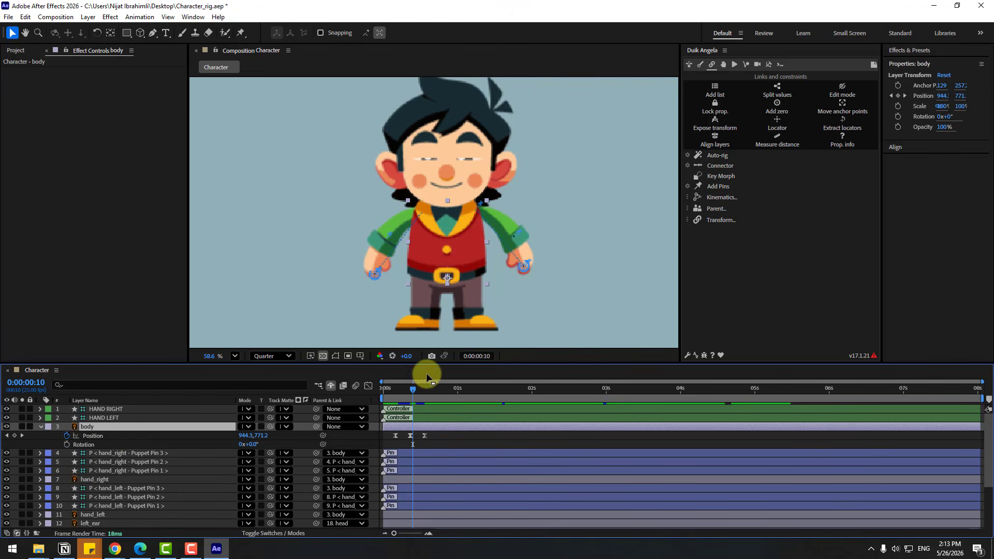
left_click_drag(403, 387, 392, 388)
left_click(67, 444)
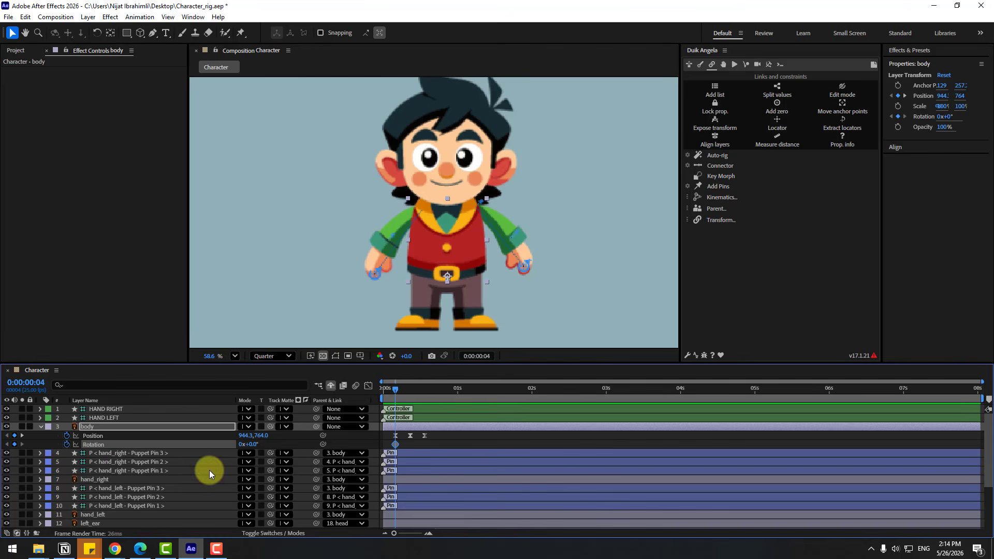
left_click(256, 444)
type("-6")
left_click(426, 390)
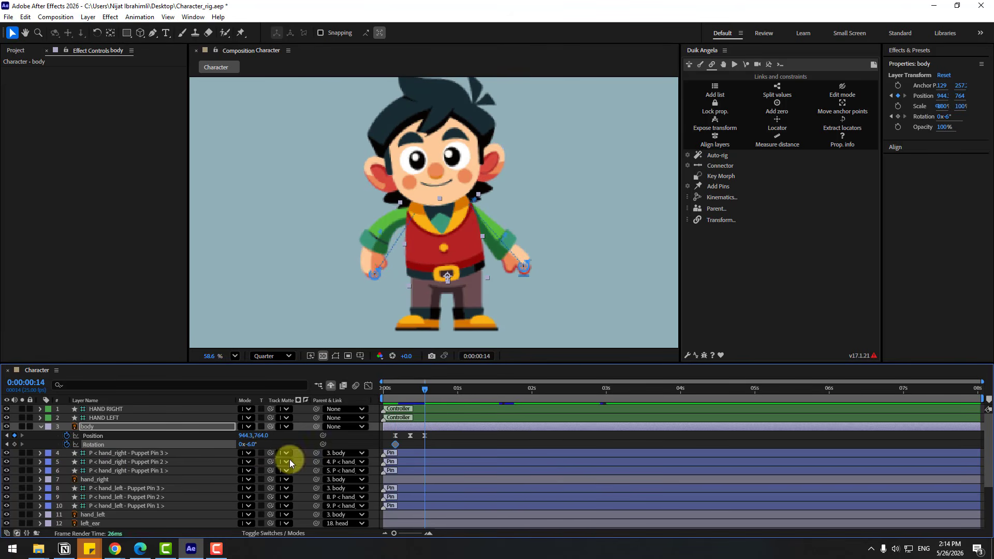
key("Return")
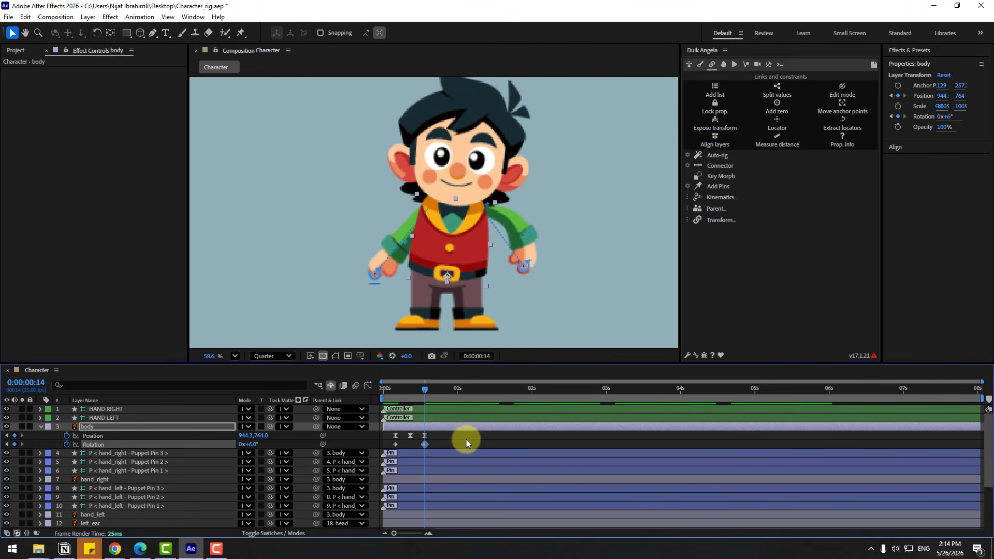
Copy body's first Rotation keyframe to 0:00:00:24 and apply Easy Ease to all three Rotation keyframes
key("shift+Page_Down")
left_click_drag(406, 444, 386, 450)
key("ctrl+c")
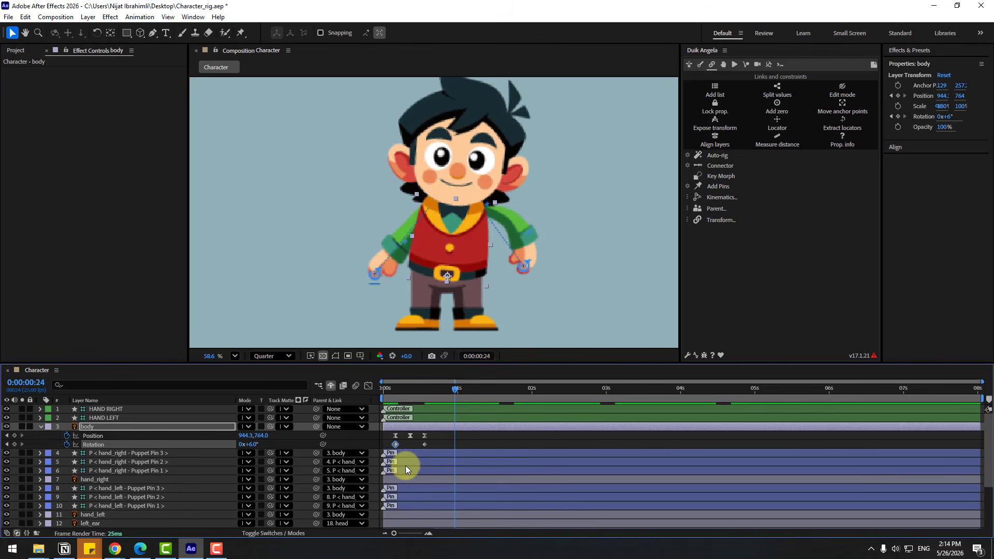
key("ctrl+v")
left_click_drag(467, 444, 390, 448)
right_click(396, 444)
mouse_move(592, 371)
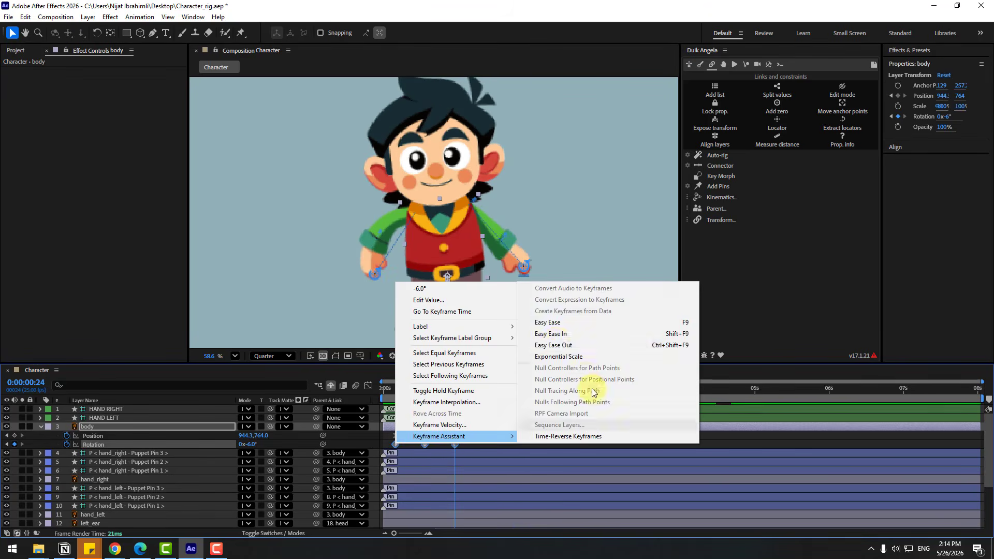
left_click(555, 324)
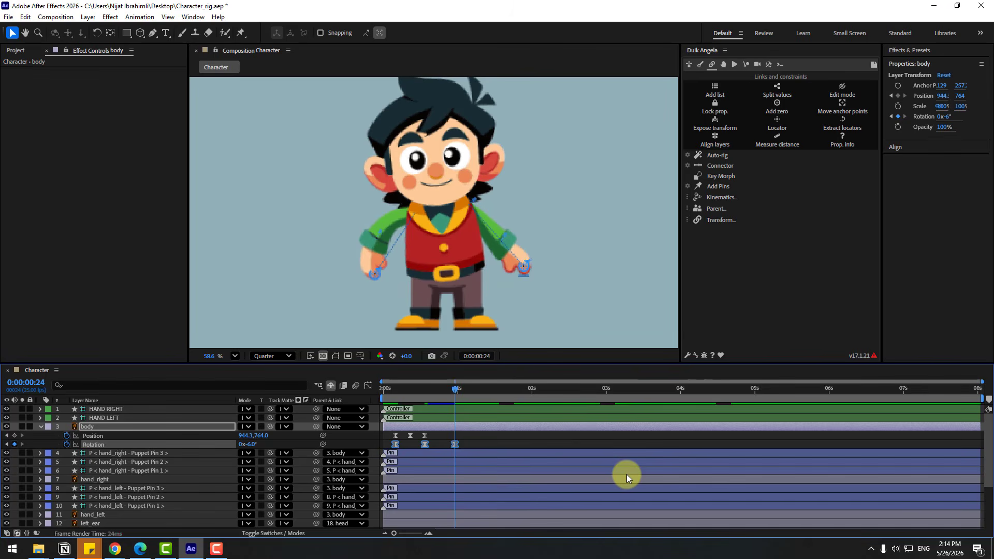
Preview the body motion and shift all its Position and Rotation keyframes about three frames earlier
key("space")
key("space")
left_click_drag(458, 438, 387, 443)
left_click(439, 435)
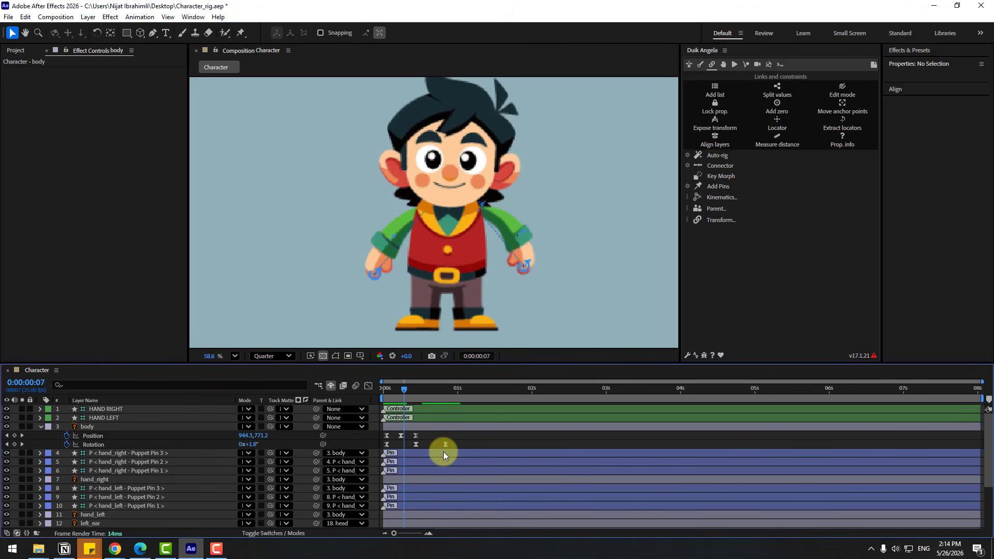
Add the expression loopOutDuration(type = "cycle", duration = 0) to body's Rotation and preview the loop from the timeline
left_click(68, 446, "alt")
left_click(279, 453)
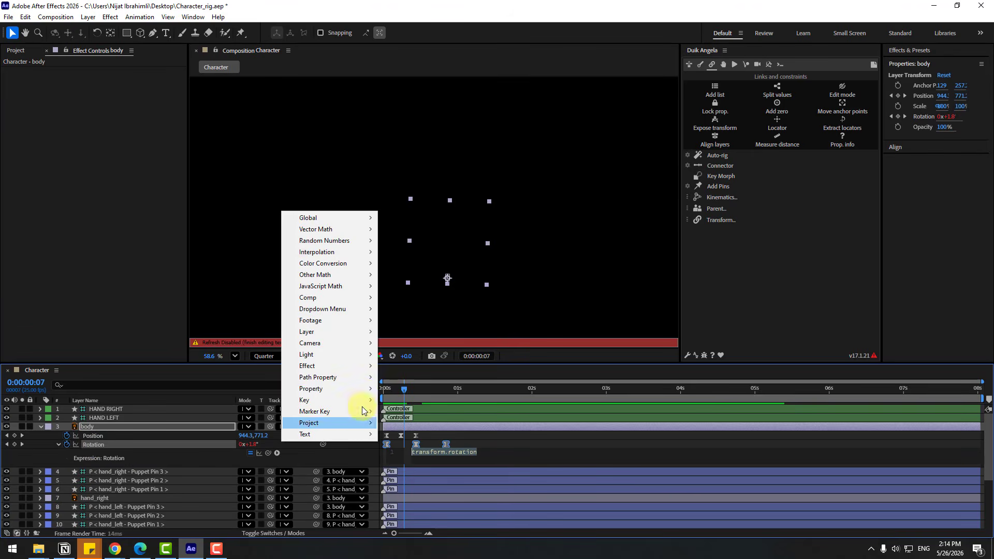
mouse_move(364, 390)
left_click(480, 263)
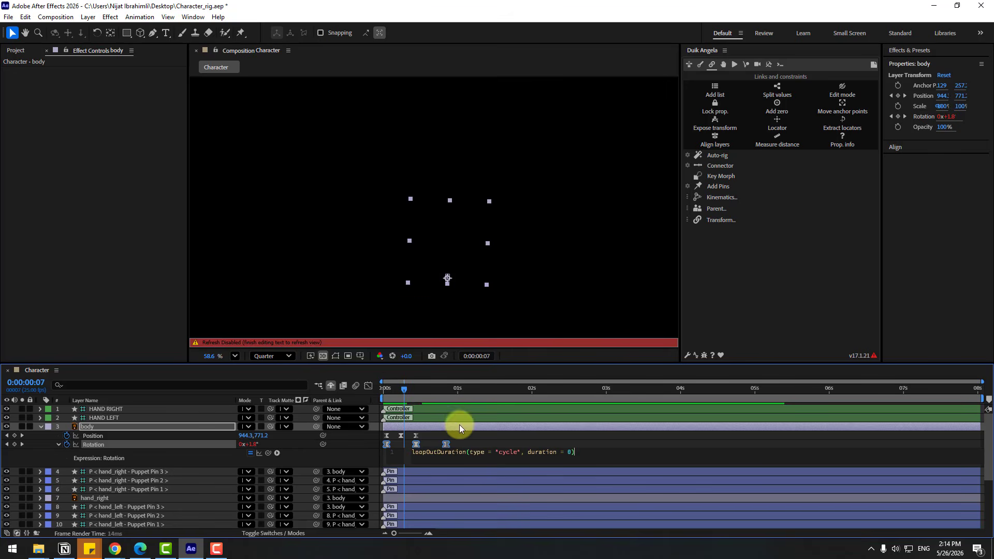
left_click(36, 455)
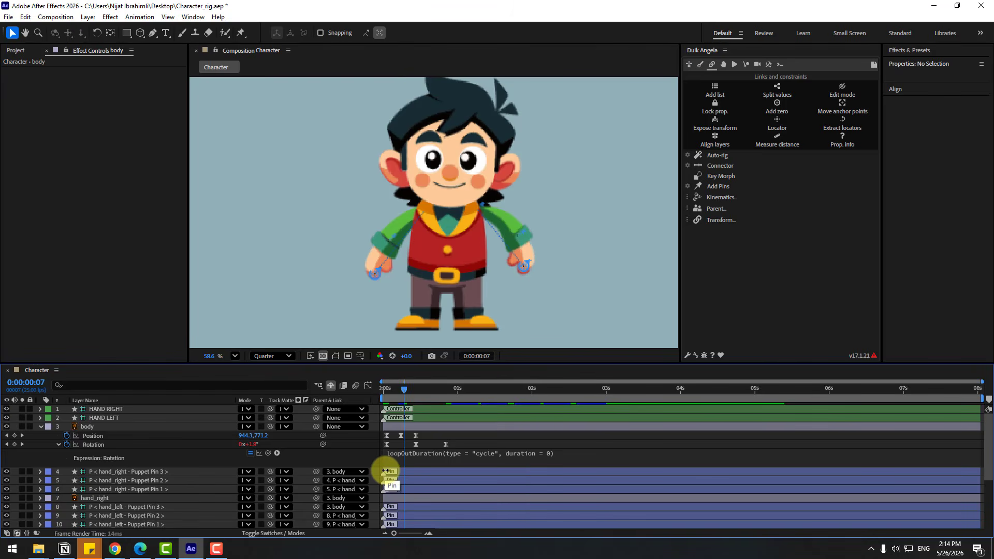
key("space")
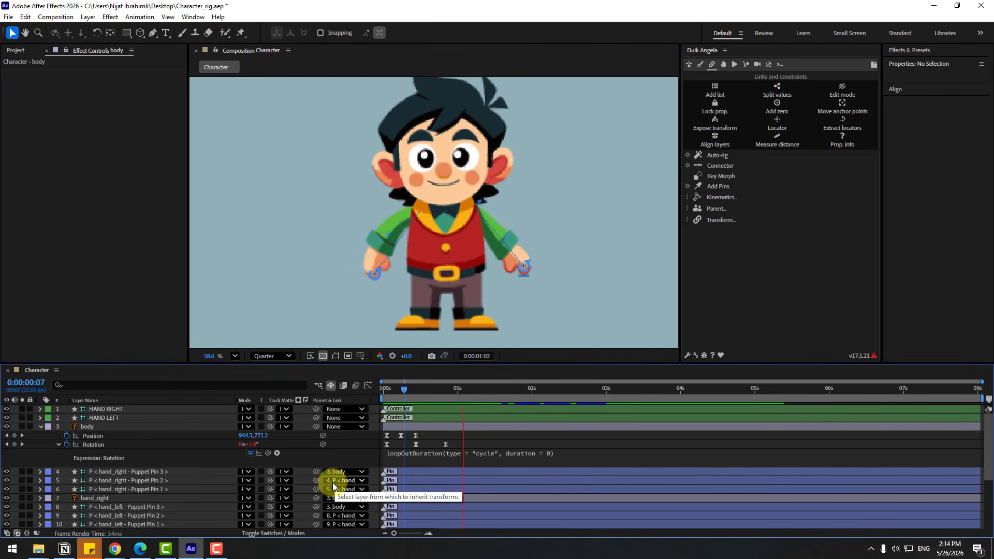
key("Home")
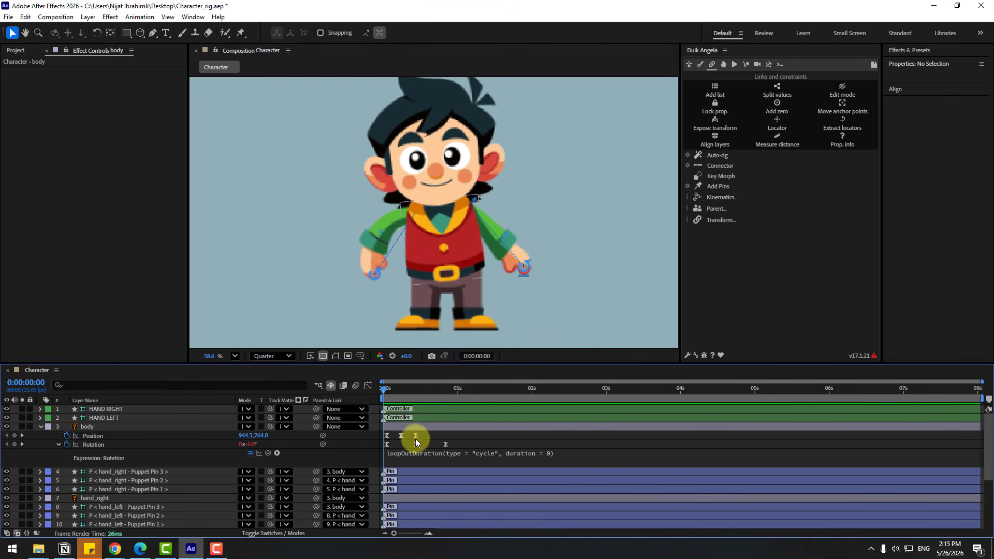
Shift body's Position keyframes about four frames later, loop them with loopOutDuration(type = "cycle", duration = 0), and preview the motion
left_click_drag(423, 439, 378, 432)
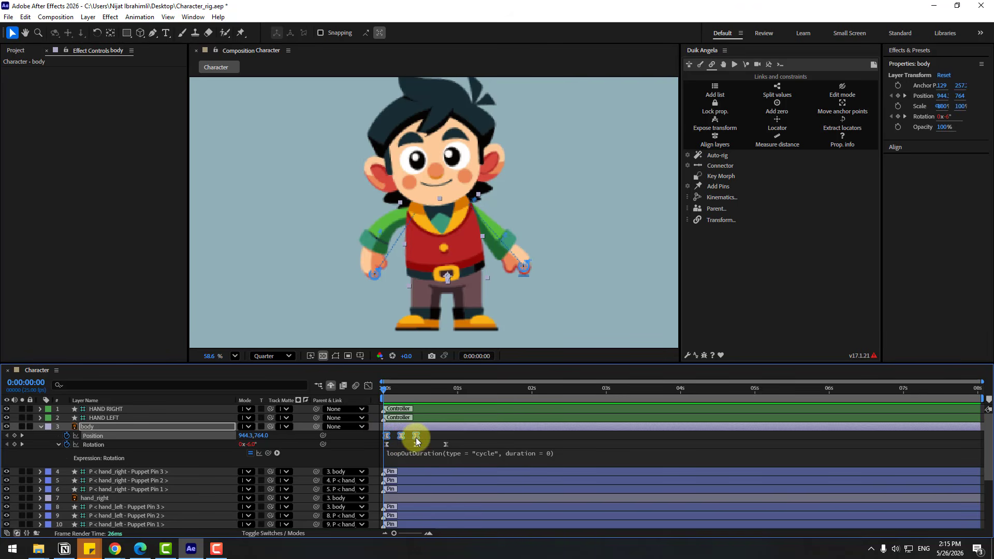
left_click_drag(415, 437, 426, 440)
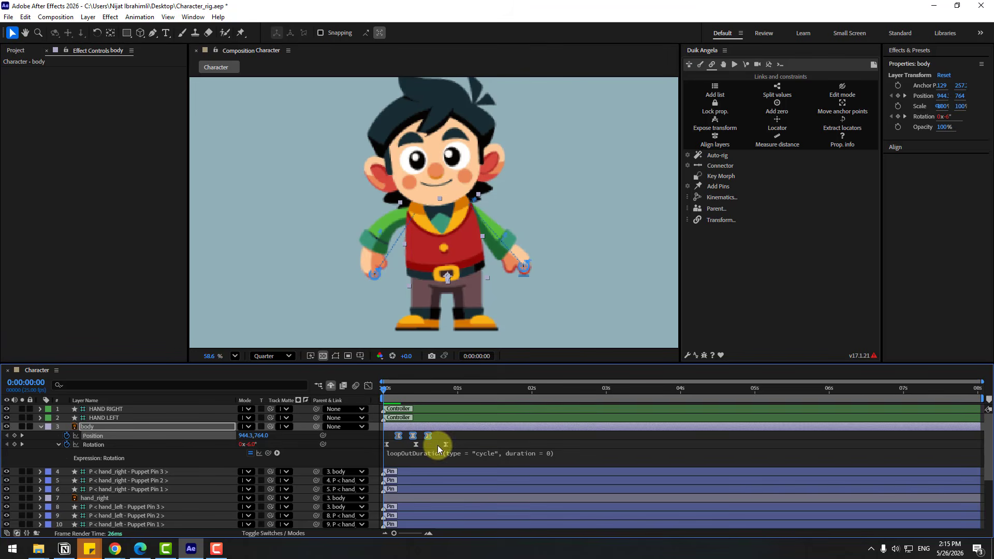
key("alt+shift+equal")
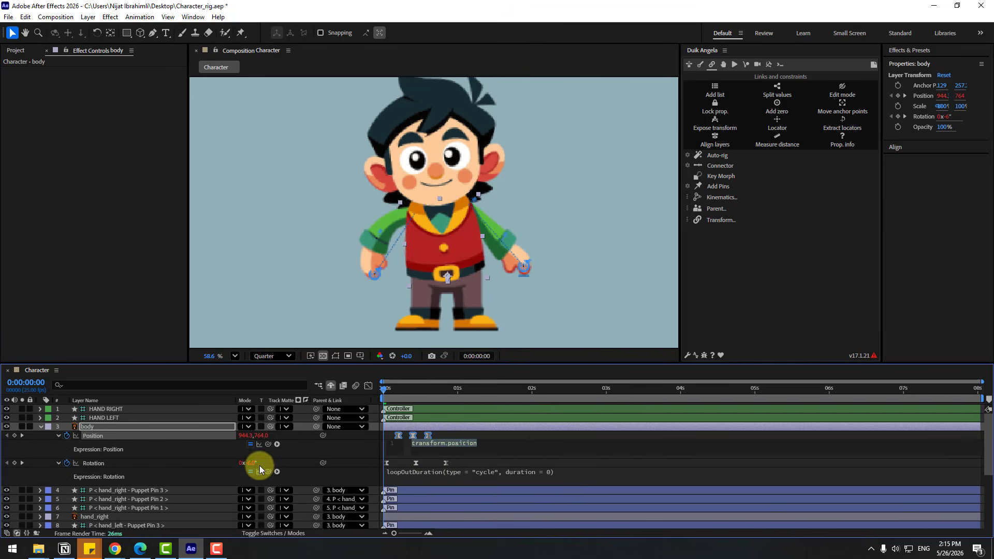
left_click(277, 445)
mouse_move(355, 381)
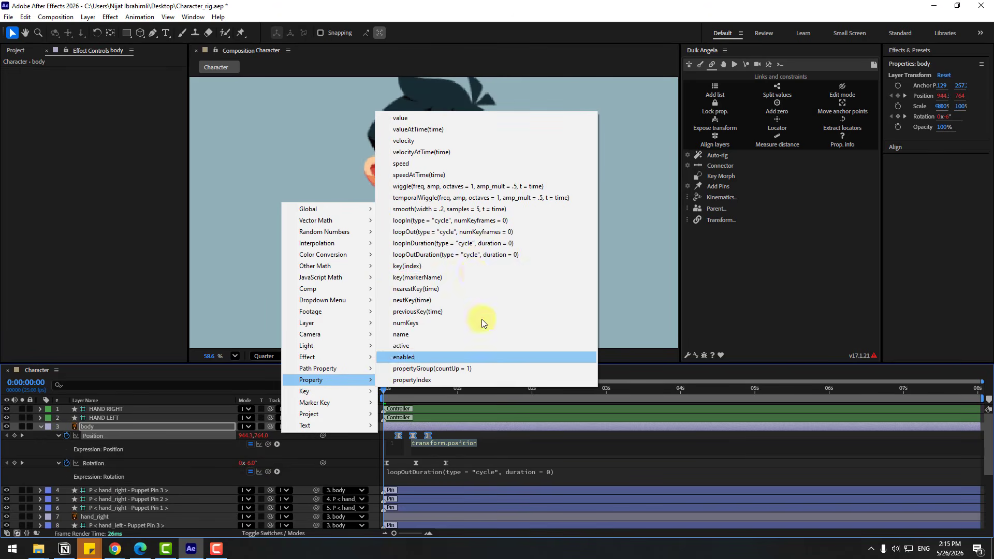
left_click(478, 257)
left_click(451, 434)
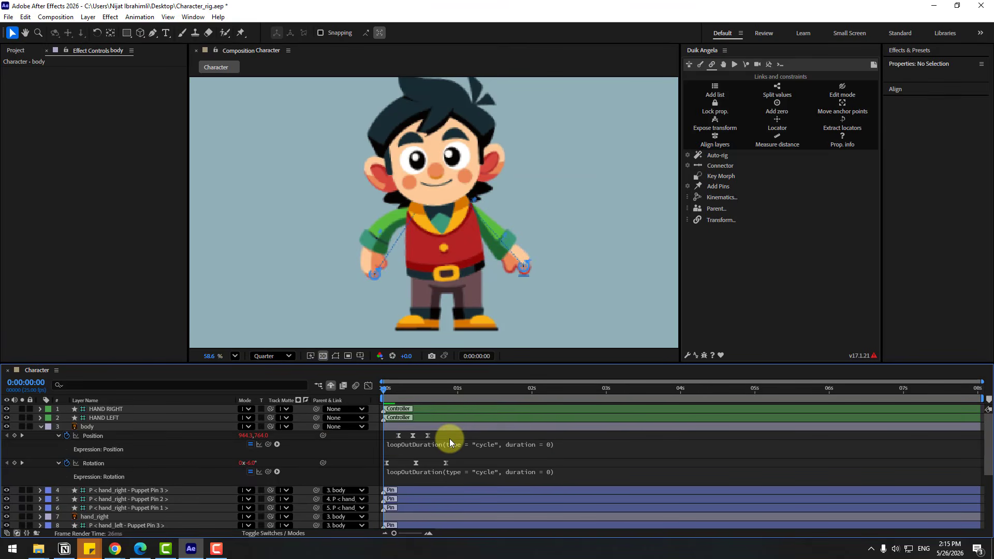
key("space")
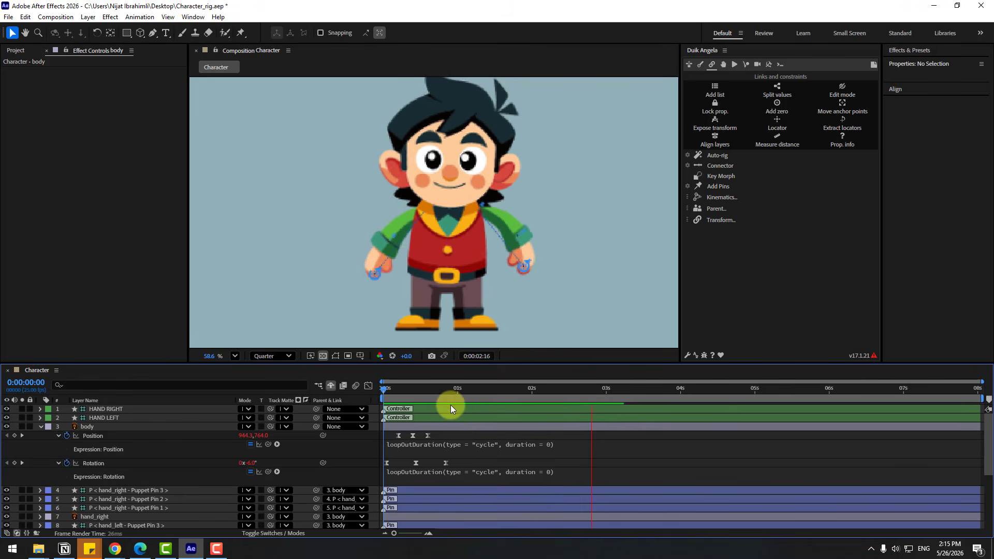
left_click(433, 390)
Add a Rotation keyframe to the head layer at 0:00:00:00 and set it to -10°
left_click_drag(433, 390, 425, 390)
left_click(41, 427)
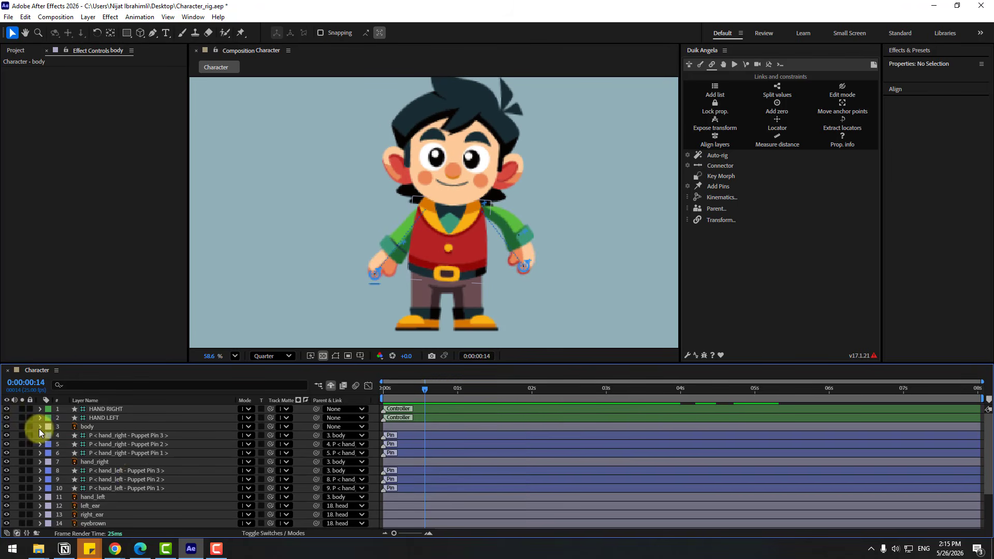
scroll(142, 477, "down", 3)
left_click(106, 515)
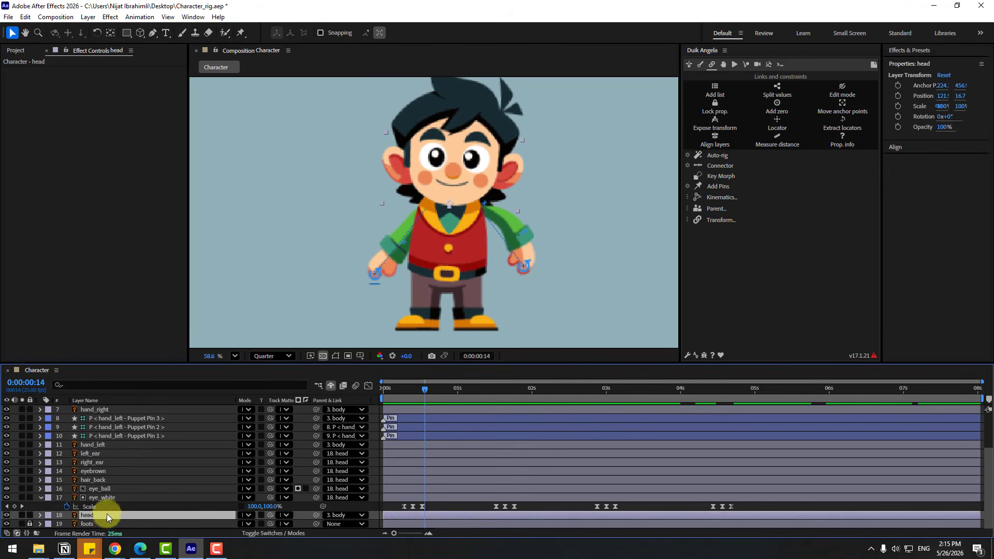
left_click_drag(412, 392, 379, 390)
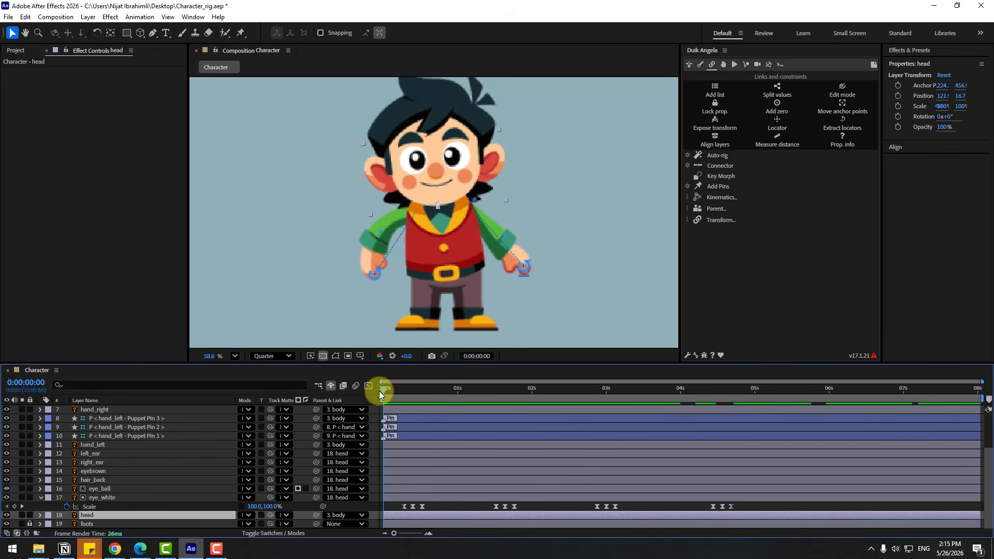
key("r")
left_click(68, 515)
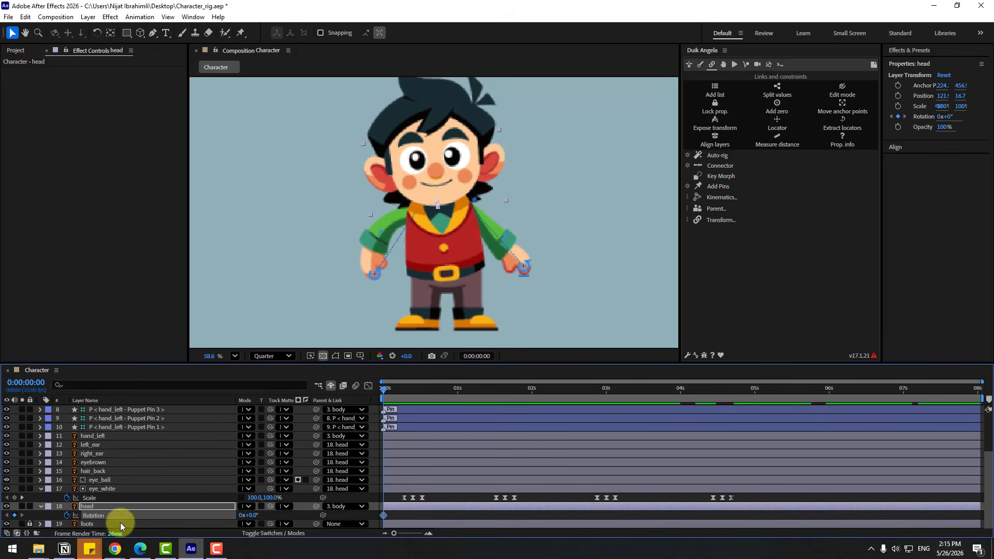
left_click_drag(251, 515, 249, 512)
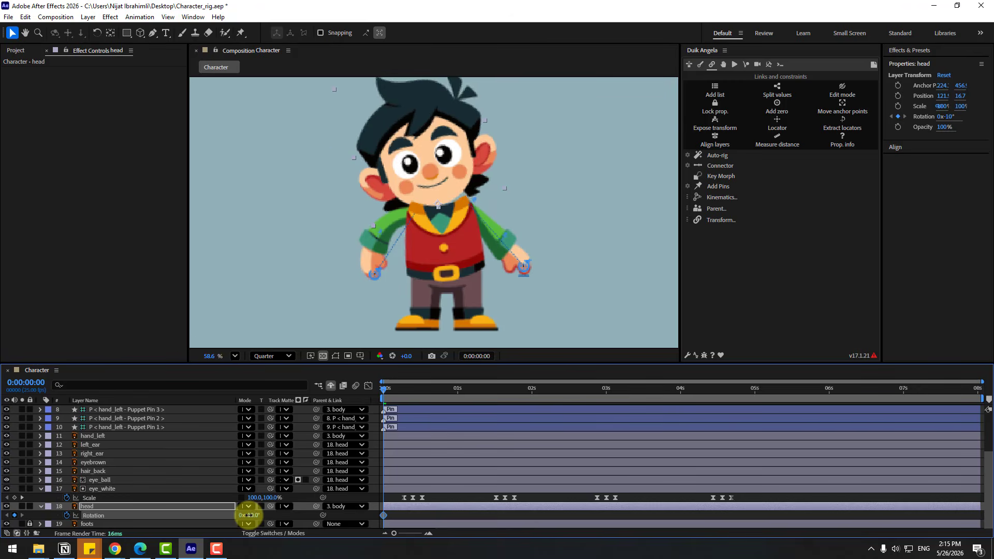
Set the head's Rotation to -11° at 0:00:00:00 and 8° at 0:00:00:10, and move the head to Position 124.3, 24.5
scroll(437, 190, "up", 2)
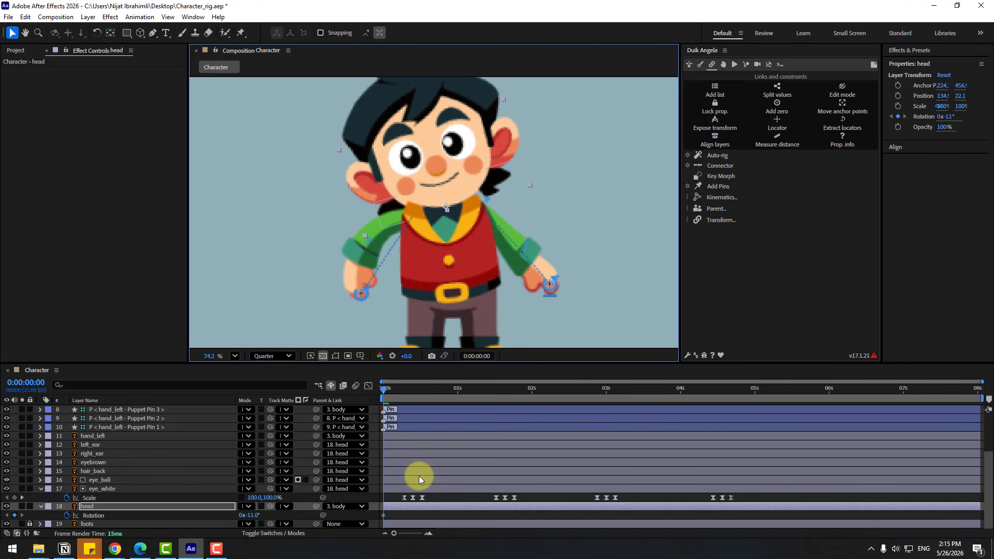
key("shift+Page_Down")
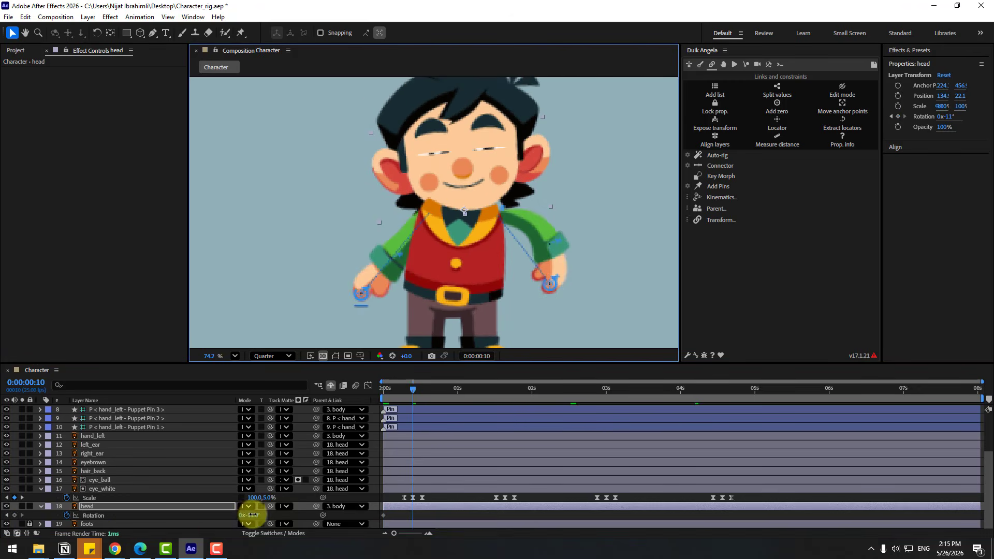
left_click_drag(251, 516, 263, 515)
left_click_drag(483, 209, 479, 201)
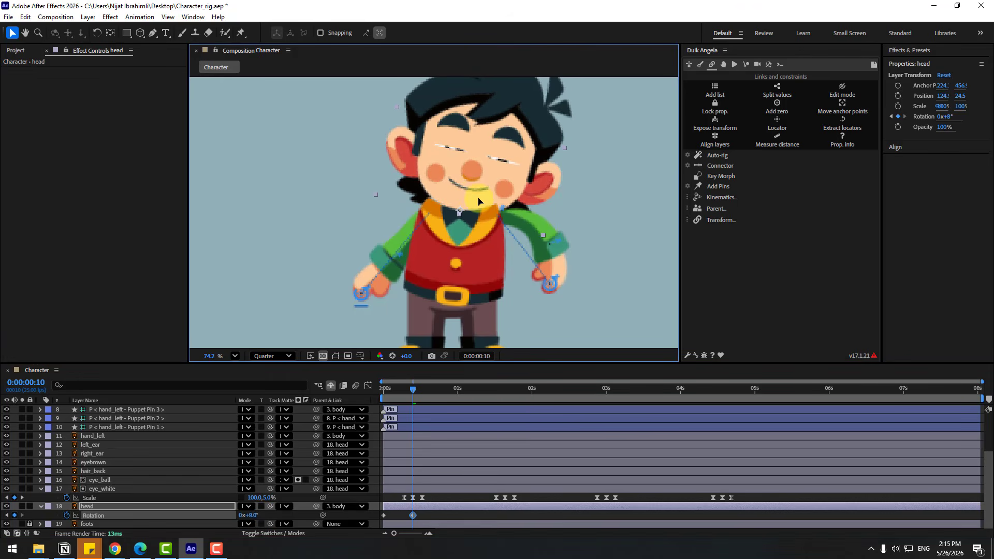
Copy the head's first Rotation keyframe to 0:00:00:20 and apply Easy Ease to all the Rotation keyframes
left_click(424, 502)
key("shift+Page_Down")
left_click(384, 516)
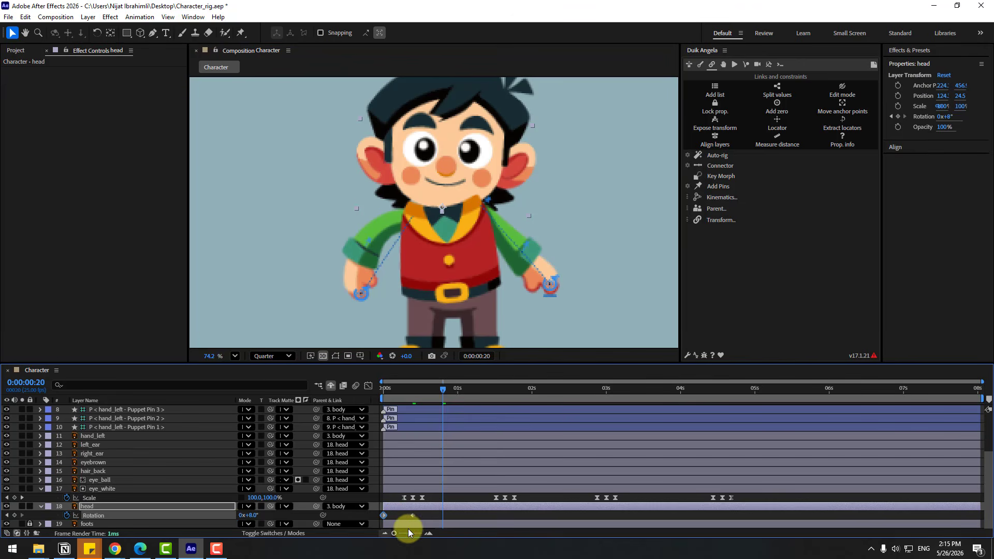
key("ctrl+c")
key("ctrl+v")
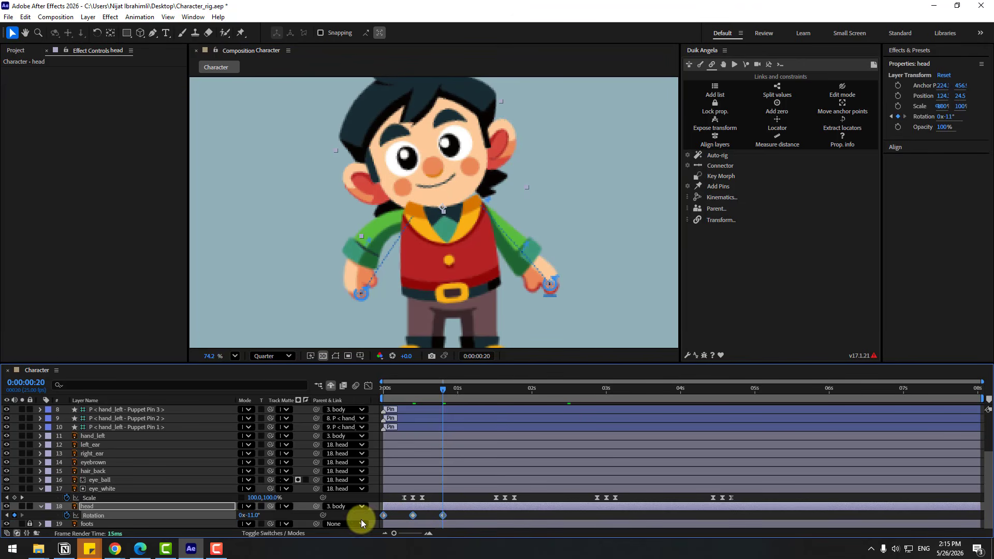
right_click(383, 516)
mouse_move(469, 508)
left_click(551, 400)
Reveal the head's Position, add a keyframe at 0:00:00:00 and shift the head sideways to 142.8, 17.1
key("shift+p")
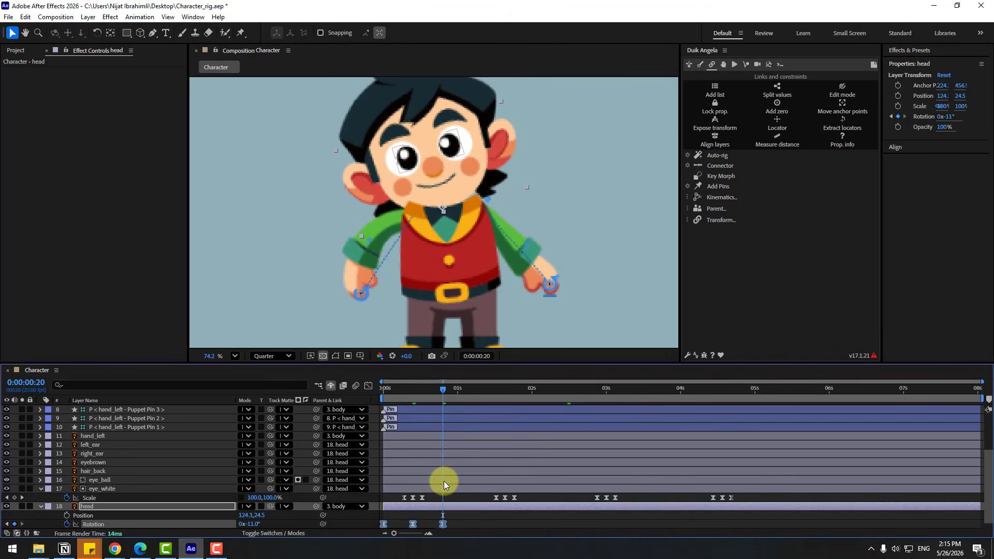
scroll(443, 481, "down", 1)
left_click(460, 504)
left_click_drag(416, 387, 365, 388)
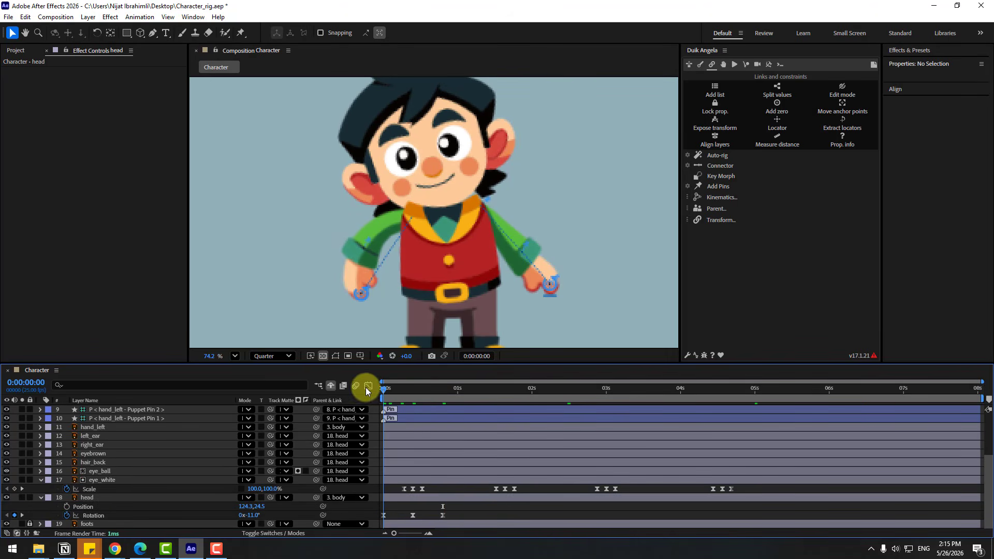
left_click(66, 507)
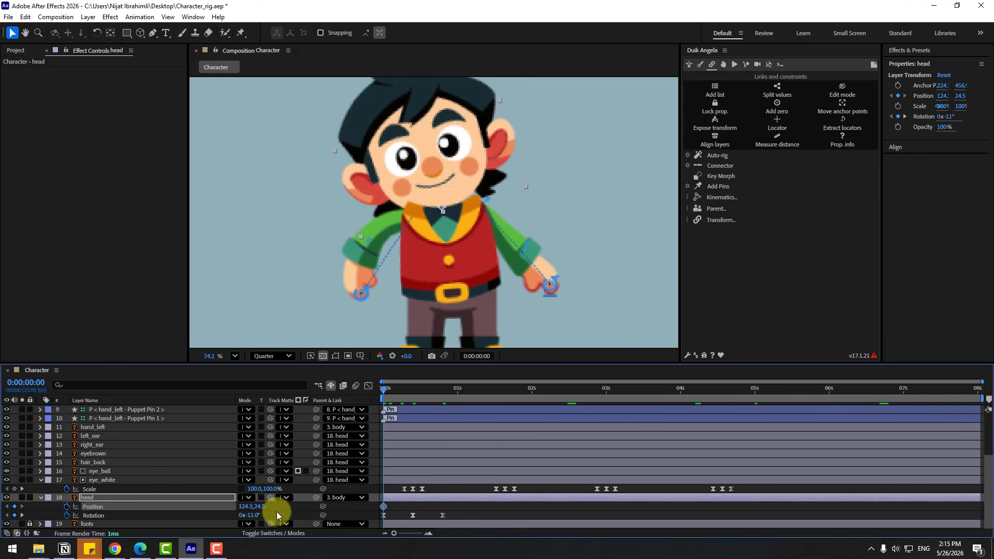
left_click_drag(262, 508, 260, 508)
left_click_drag(427, 193, 434, 191)
Move the head to 112.2, 22.9 at 0:00:00:10 and copy its first Position keyframe to 0:00:00:20
left_click_drag(398, 391, 412, 393)
left_click_drag(458, 191, 446, 192)
left_click_drag(425, 381, 443, 388)
left_click(384, 506)
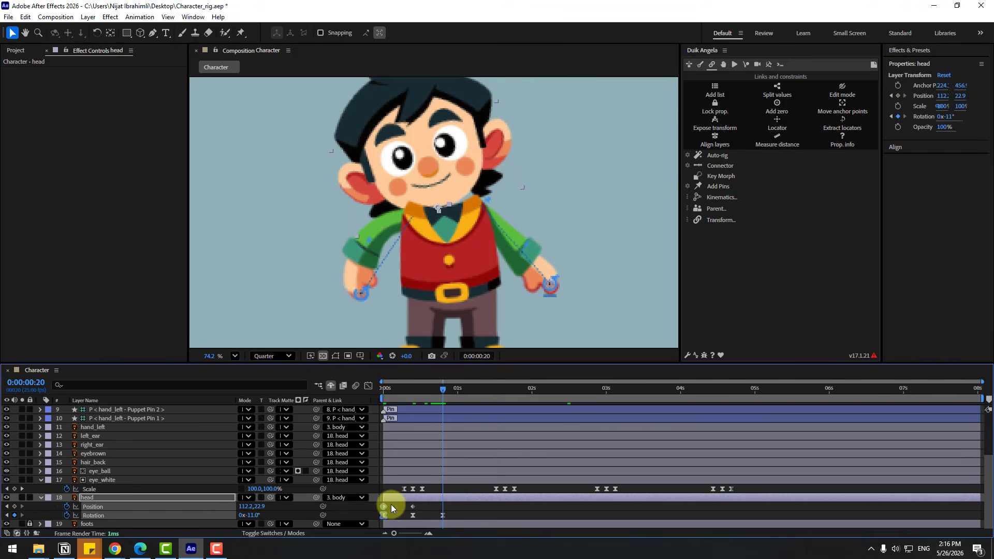
key("ctrl+v")
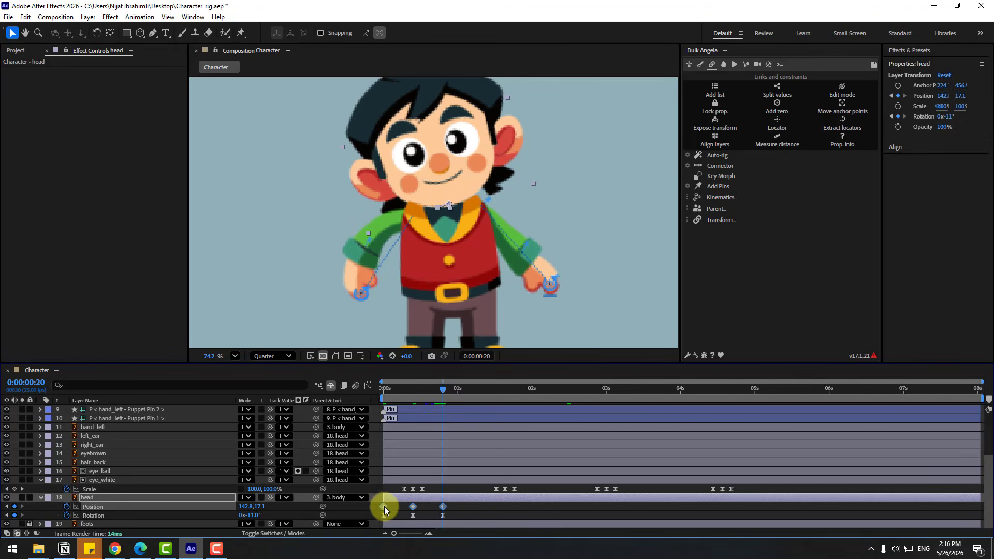
Apply Easy Ease to the head's three Position keyframes and preview the motion
right_click(383, 507)
mouse_move(430, 499)
left_click(541, 400)
key("space")
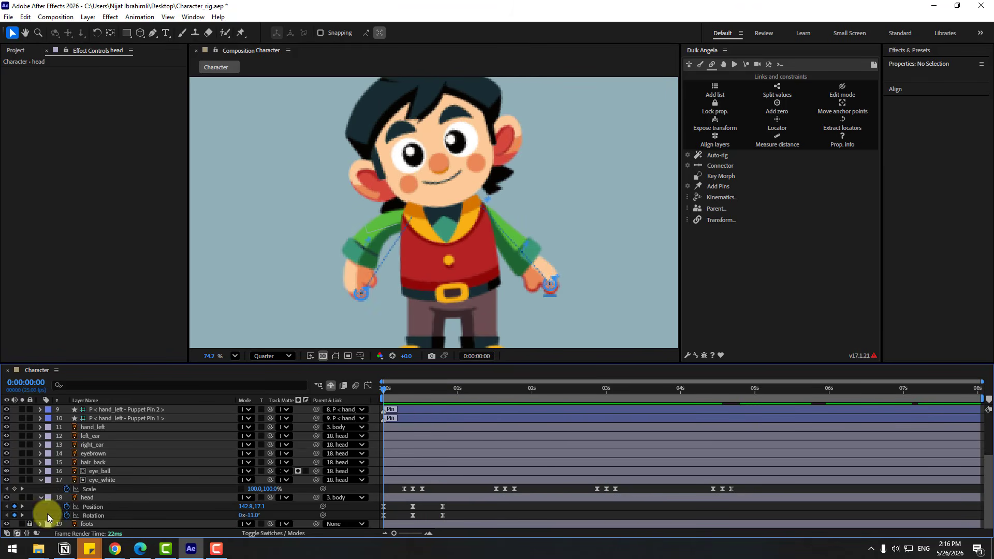
Add the expression loopOutDuration(type = "cycle", duration = 0) to the head's Rotation
left_click(67, 515, "alt")
left_click(277, 524)
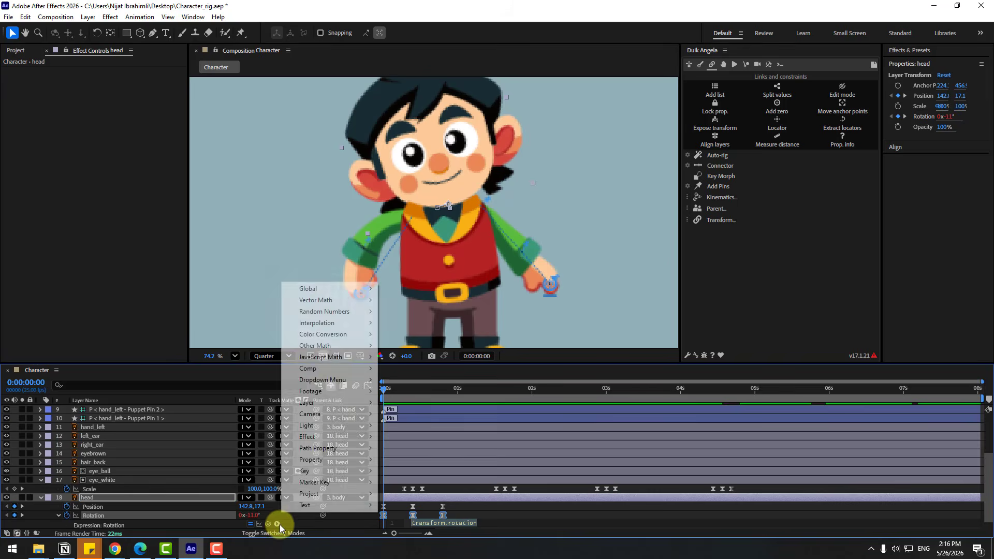
mouse_move(331, 459)
left_click(442, 336)
left_click(192, 507)
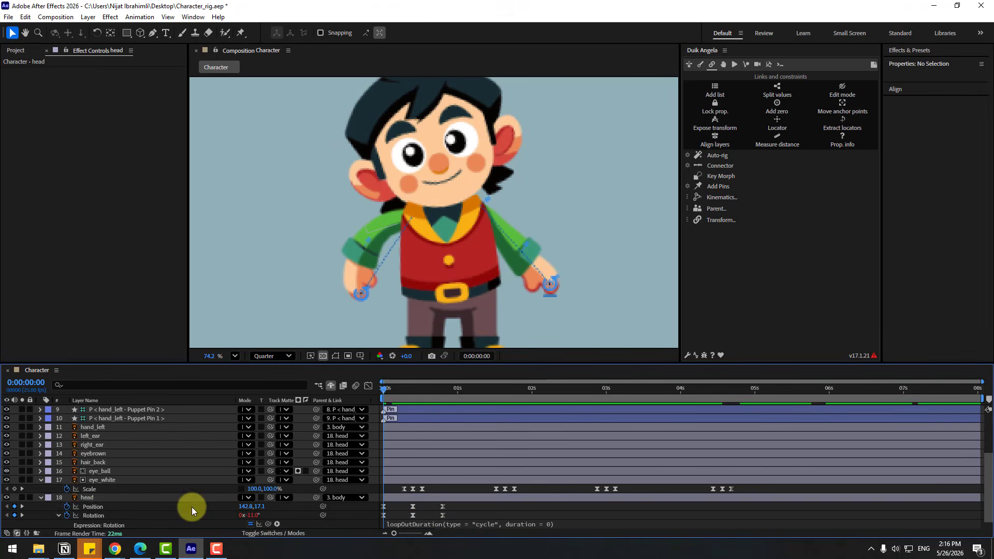
Loop the head's Position with loopOutDuration(type = "cycle", duration = 0), collapse the open layer properties, and preview the animation
left_click(66, 507, "alt")
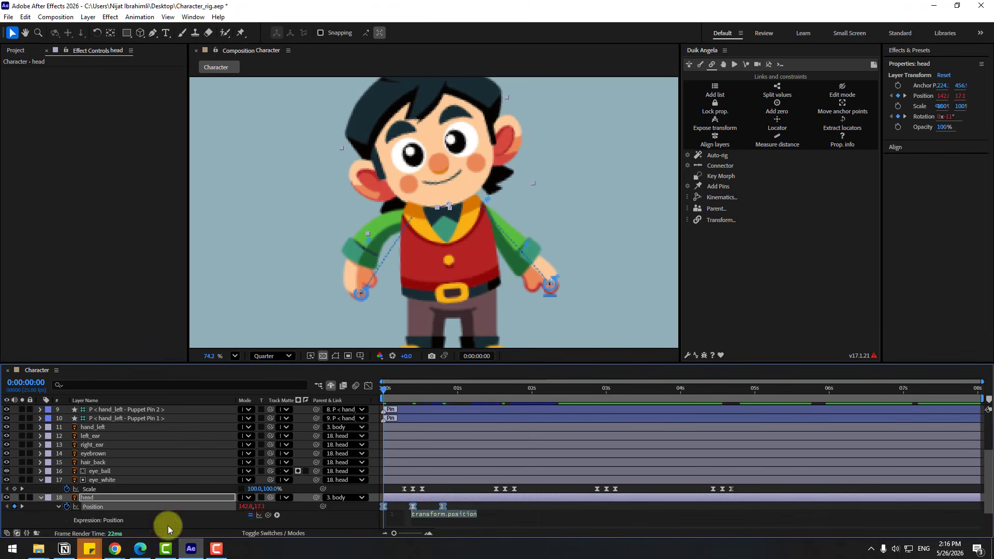
left_click(275, 515)
mouse_move(353, 452)
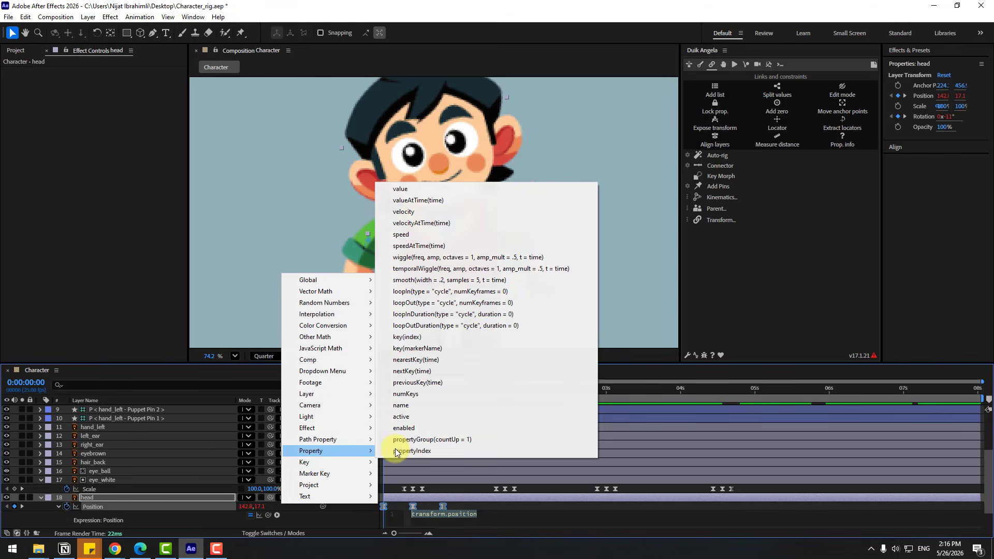
left_click(483, 326)
left_click(44, 512)
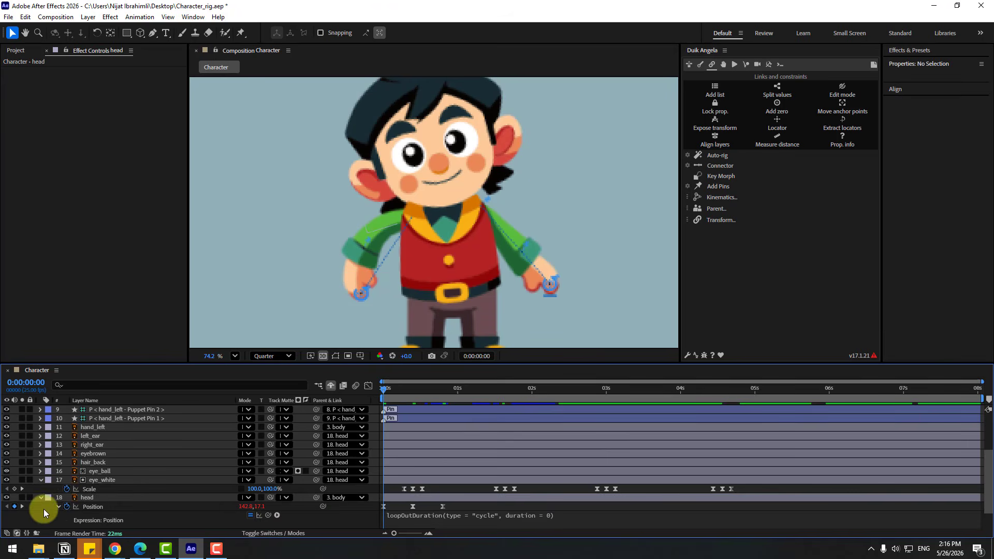
left_click(41, 499)
left_click(41, 498)
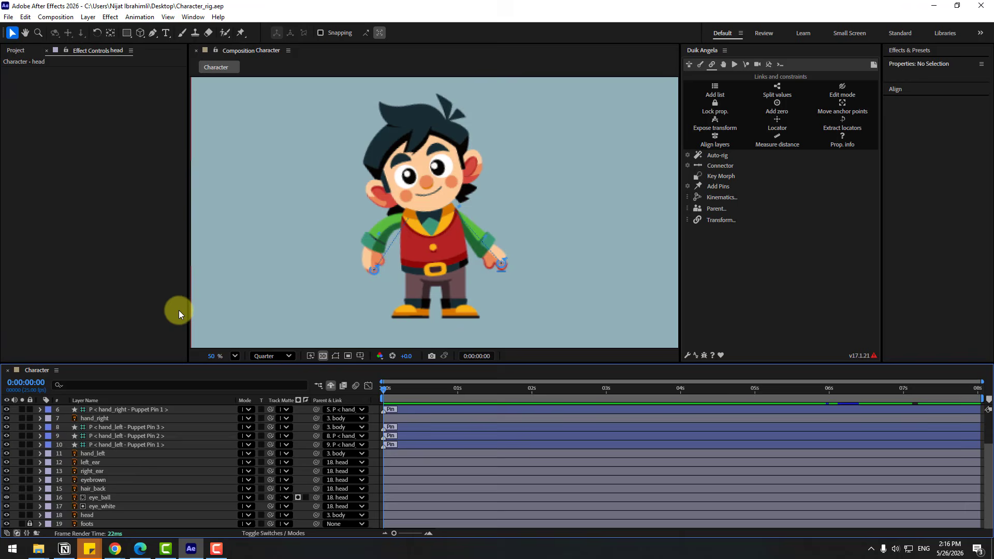
key("space")
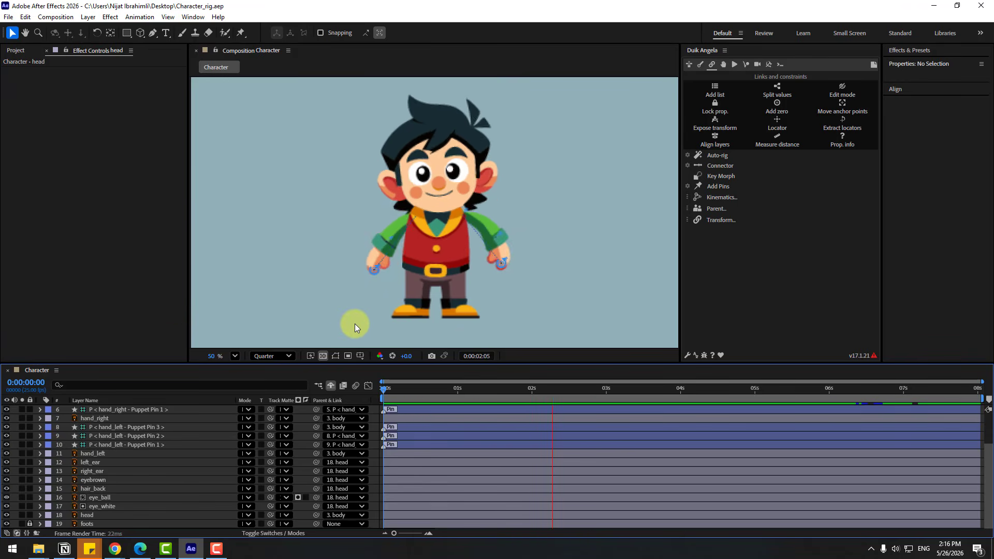
key("space")
Keyframe the HAND LEFT controller's Position at 707.6, 742.1 on 0:00:00:00 and at 749.6, 773.1 on 0:00:00:10
scroll(203, 446, "up", 3)
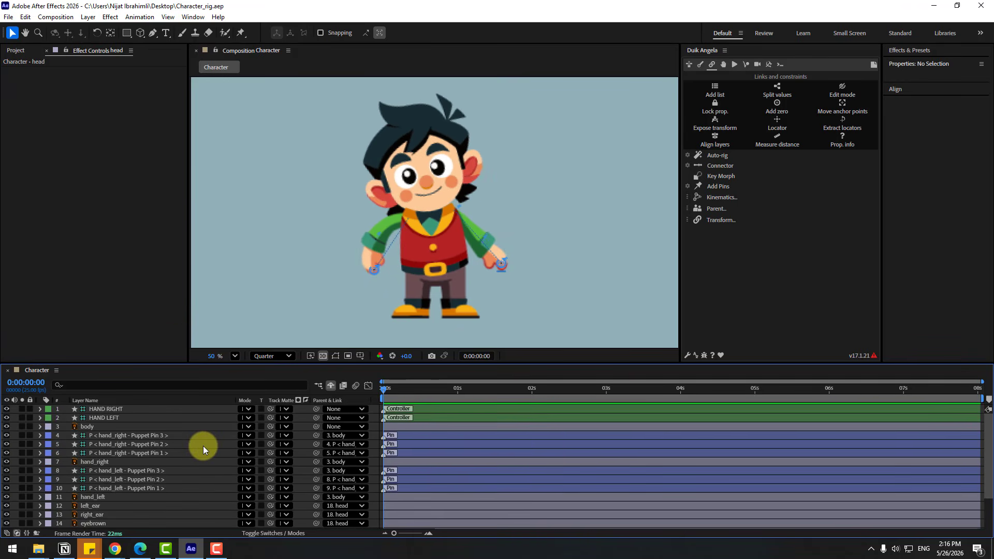
left_click(124, 418)
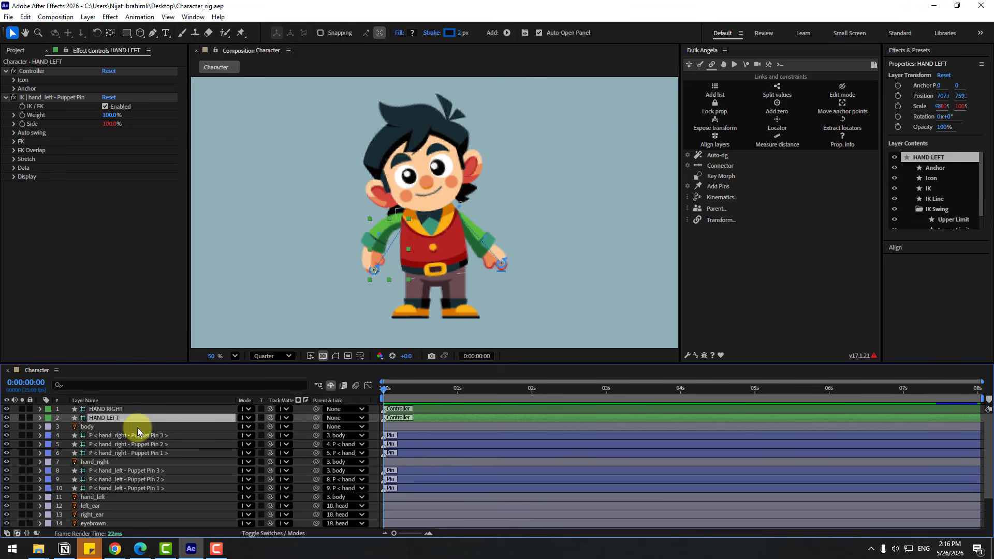
key("alt+shift+p")
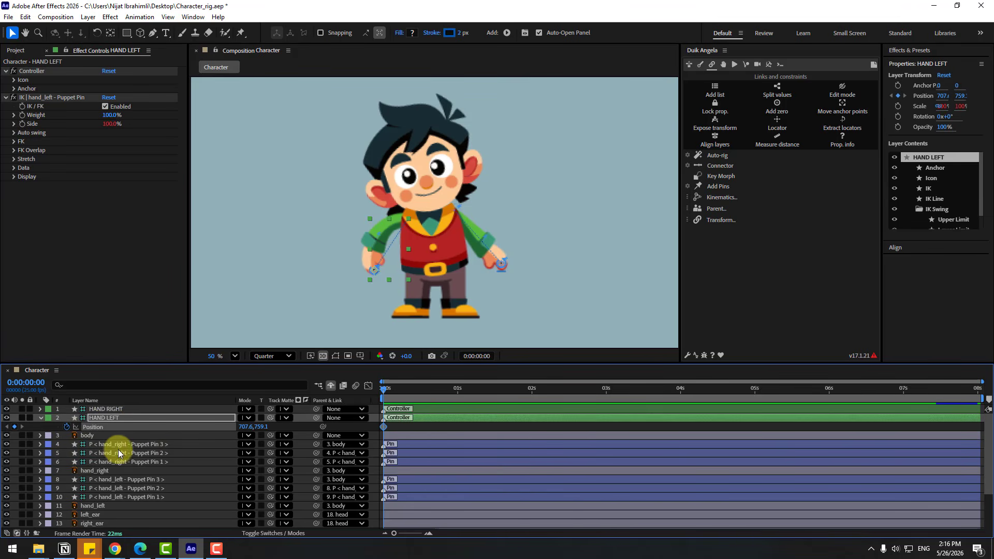
scroll(418, 278, "up", 1)
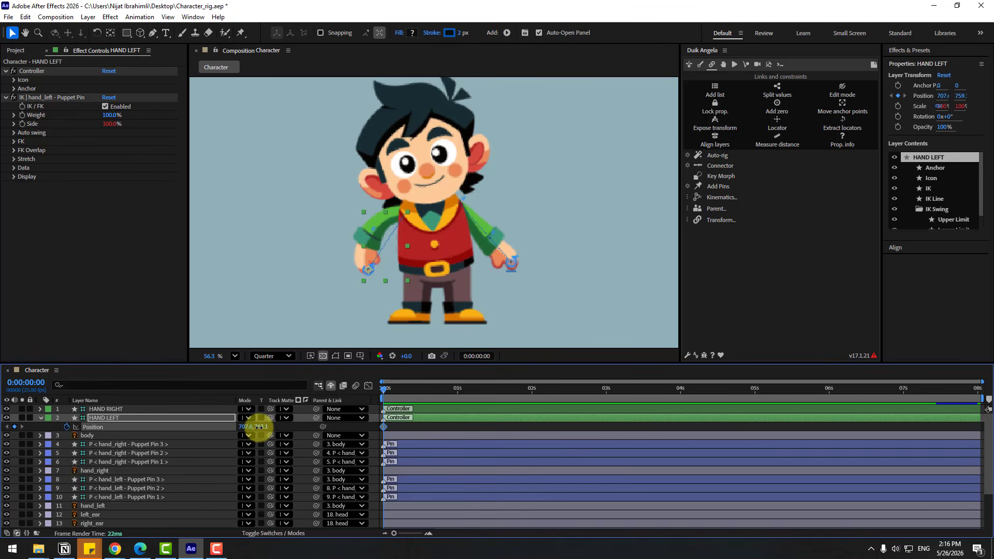
mouse_move(259, 427)
left_mouse_down()
mouse_move(247, 427)
mouse_move(278, 427)
left_mouse_up()
key("shift+Page_Down")
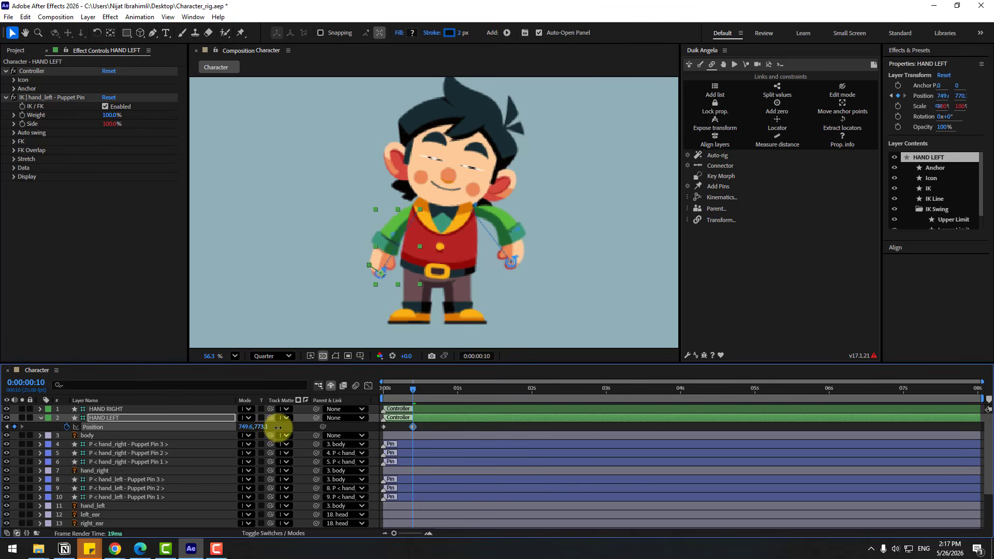
Copy HAND LEFT's first Position keyframe to 0:00:00:20 and apply Easy Ease to all three keyframes
key("shift+Page_Down")
left_click_drag(390, 424, 377, 433)
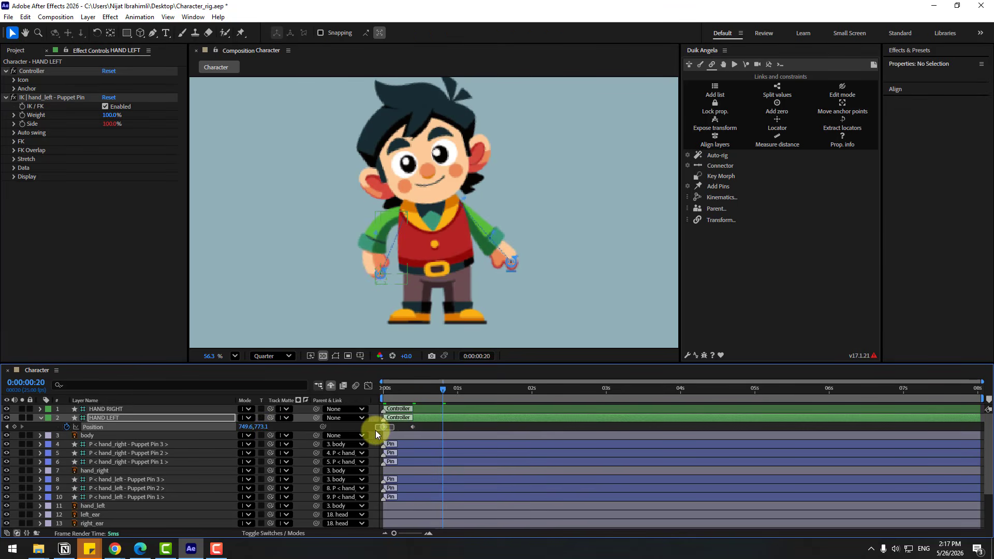
key("ctrl+c")
key("ctrl+v")
left_click_drag(450, 423, 377, 434)
right_click(385, 428)
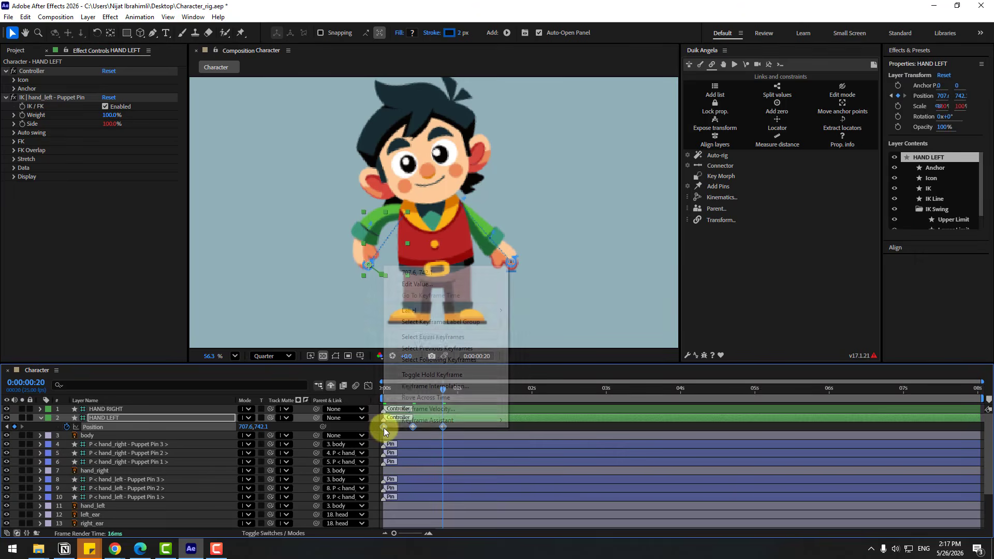
mouse_move(445, 420)
left_click(536, 306)
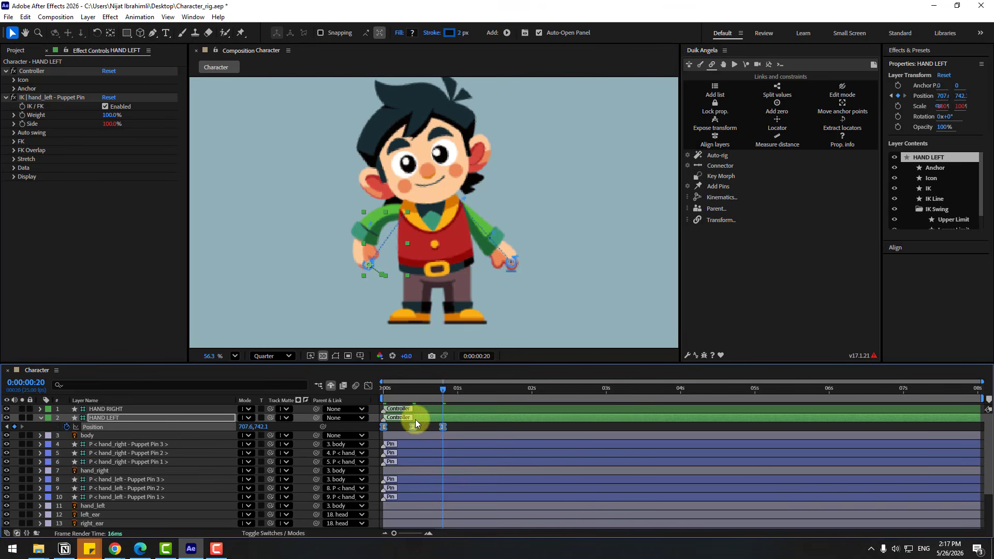
Add the expression loopOutDuration(type = "cycle", duration = 0) to HAND LEFT's Position, check the motion from the start, and collapse the layer
left_click(66, 426, "alt")
left_click(277, 436)
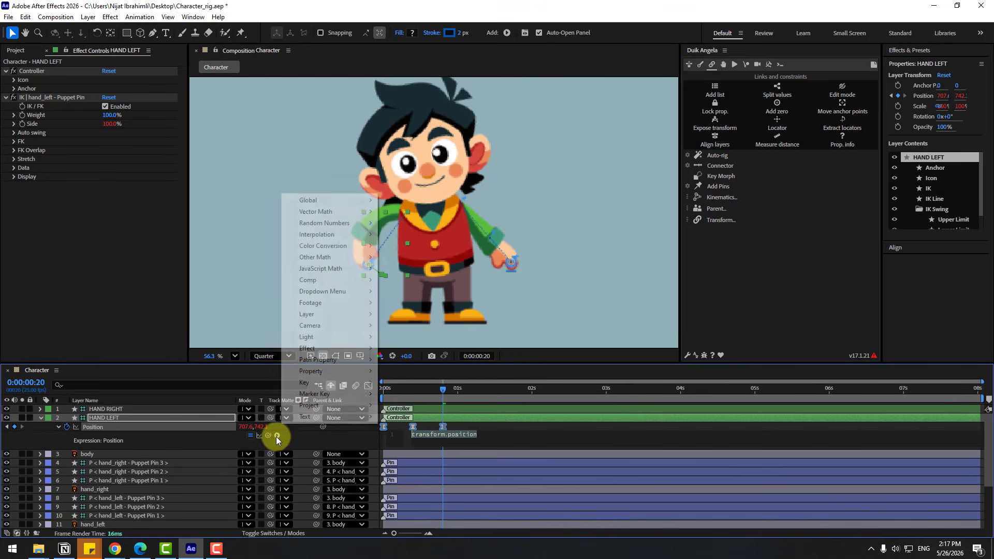
mouse_move(356, 368)
left_click(492, 245)
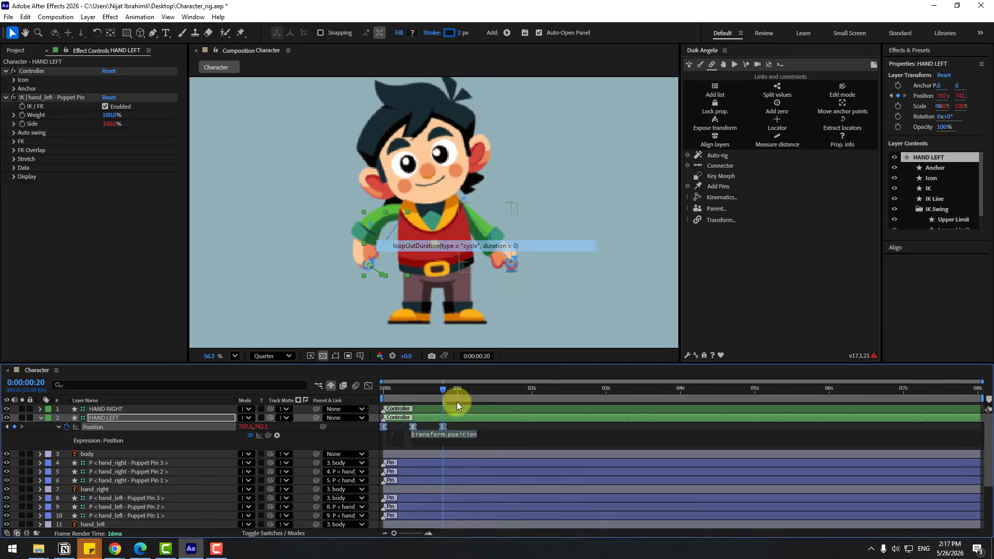
left_click(459, 426)
mouse_move(384, 388)
left_mouse_down()
mouse_move(491, 396)
mouse_move(398, 396)
left_mouse_up()
left_click(39, 418)
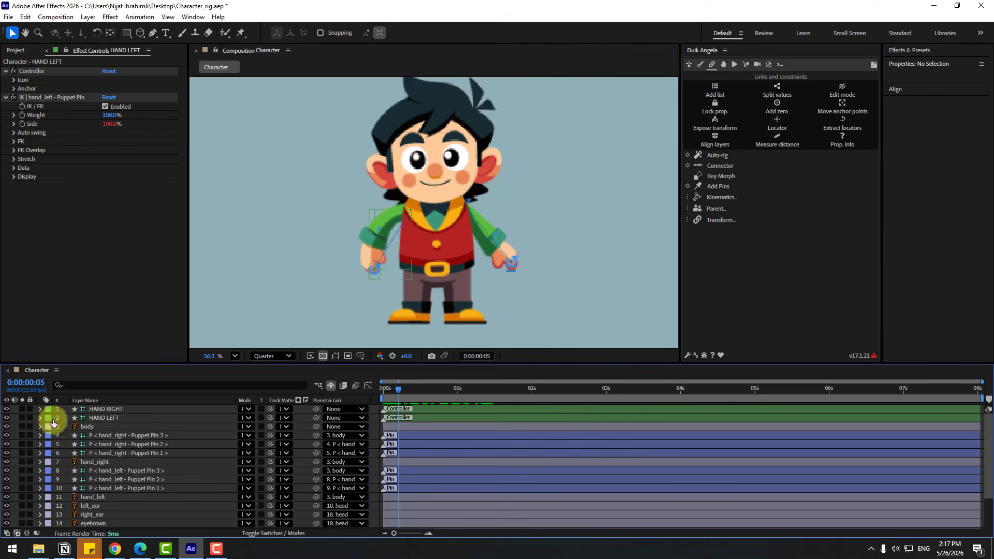
Keyframe the HAND RIGHT controller's Position at 1189.6, 732.4 on 0:00:00:00 and at 1162.6, 706.4 on 0:00:00:10
left_click(106, 409)
key("p")
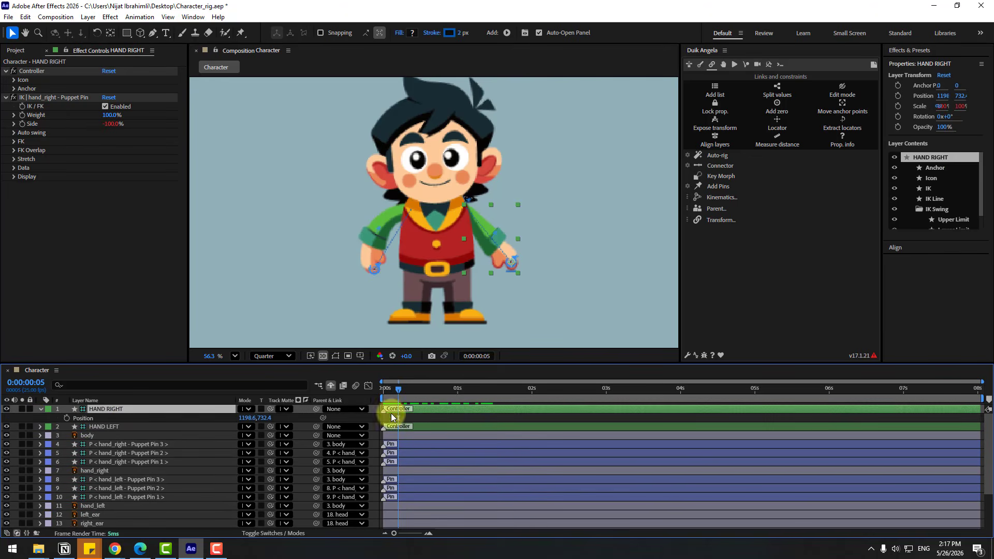
left_click_drag(397, 391, 154, 412)
left_click(67, 418)
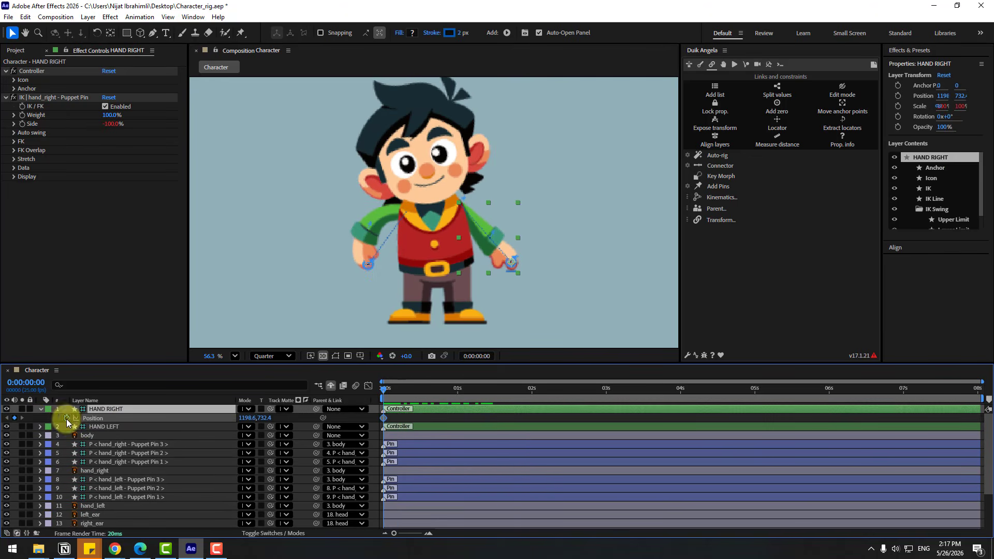
left_click_drag(247, 418, 241, 419)
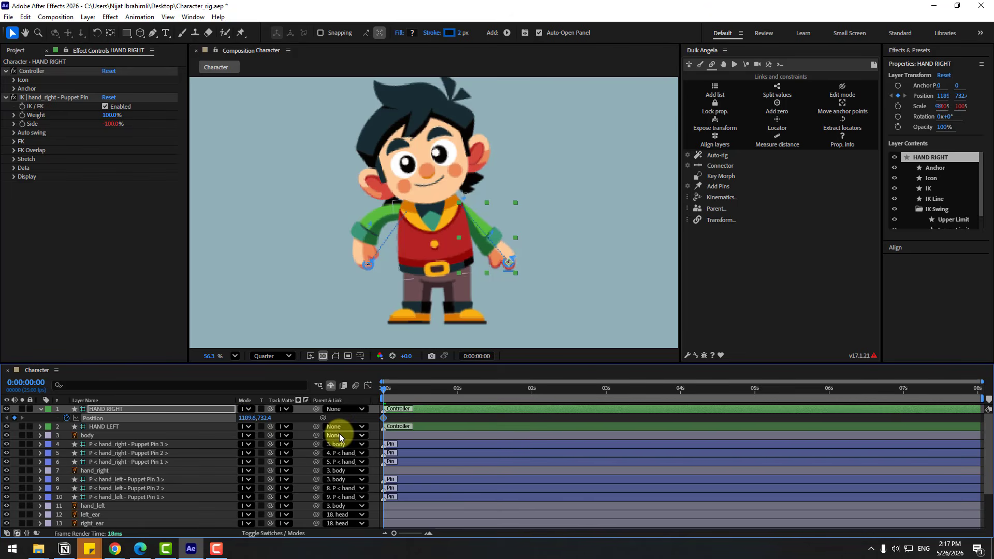
key("shift+Page_Down")
mouse_move(243, 418)
left_mouse_down()
mouse_move(231, 420)
mouse_move(252, 421)
left_mouse_up()
Copy HAND RIGHT's first Position keyframe to 0:00:00:20 and apply Easy Ease to all its Position keyframes
key("shift+Page_Down")
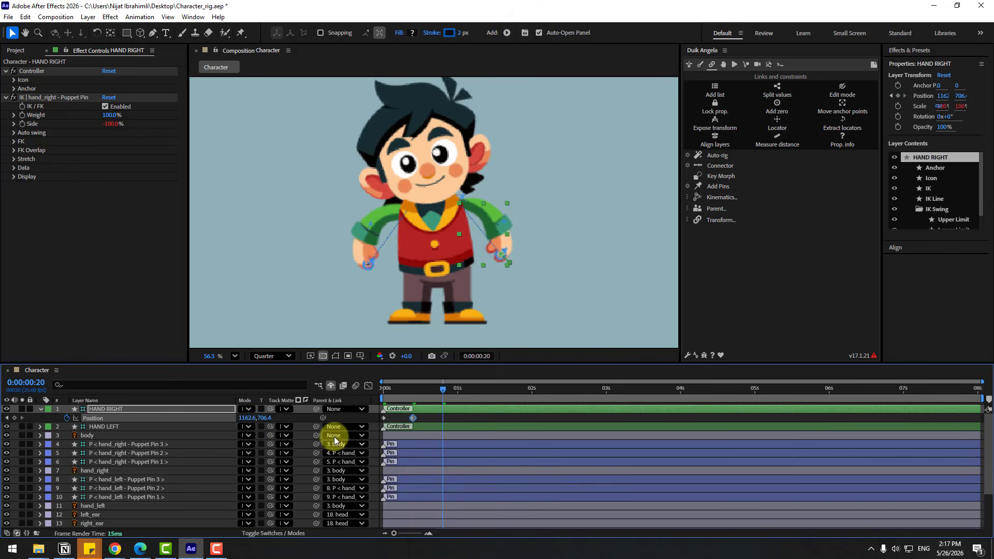
left_click(384, 418)
key("ctrl+c")
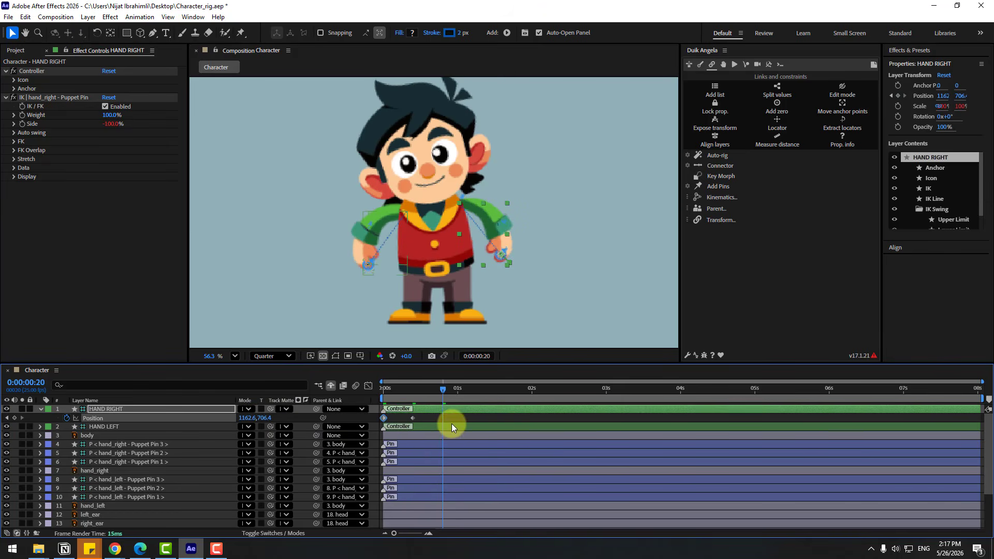
key("ctrl+v")
right_click(384, 420)
mouse_move(411, 410)
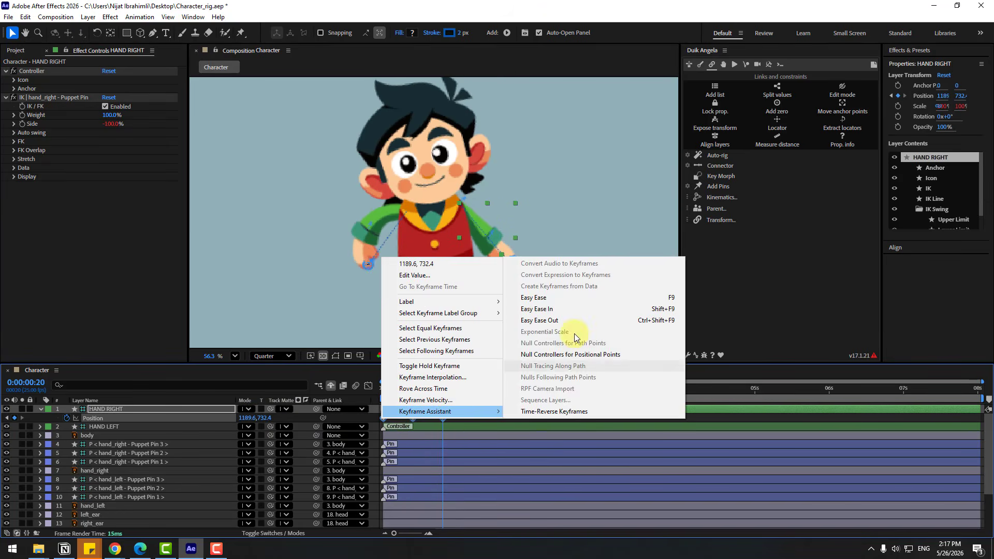
left_click(584, 297)
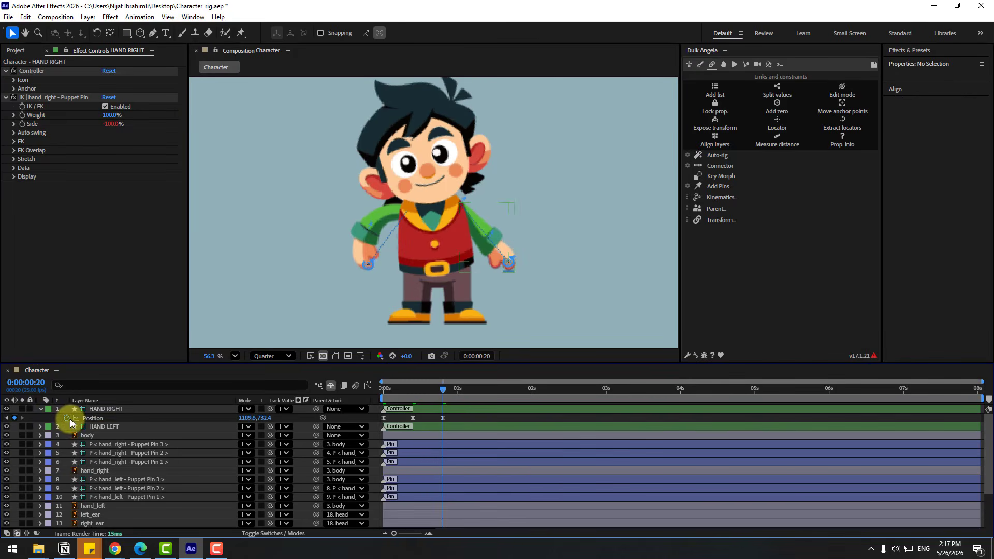
Add the expression loopOutDuration(type = "cycle", duration = 0) to HAND RIGHT's Position, collapse the layer, and play the motion from the start
left_click(67, 418, "alt")
left_click(277, 426)
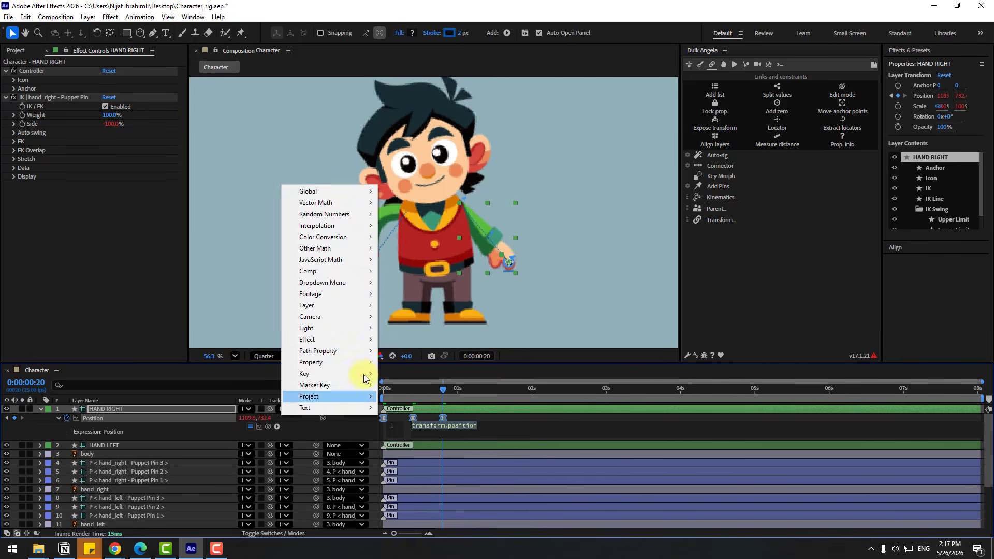
mouse_move(316, 362)
left_click(510, 433)
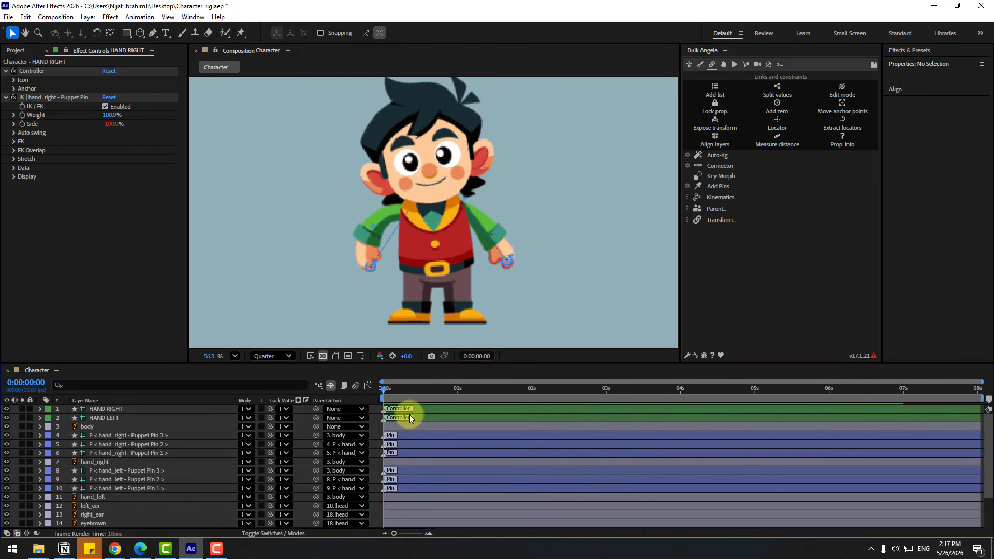
key("space")
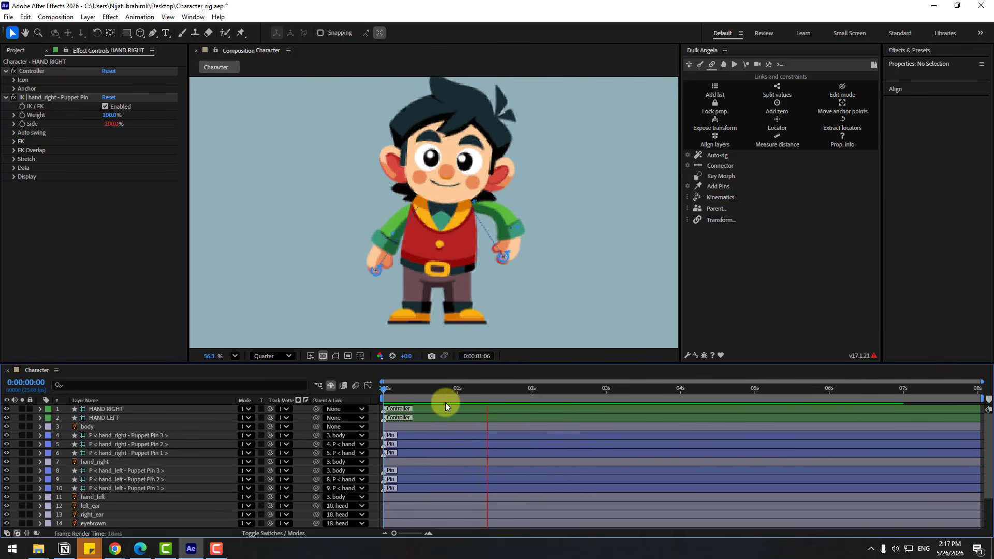
Delete eye_white's Scale keyframes after the first blink, and shift the remaining three one frame earlier to start at 0:00:00:06
scroll(104, 509, "down", 3)
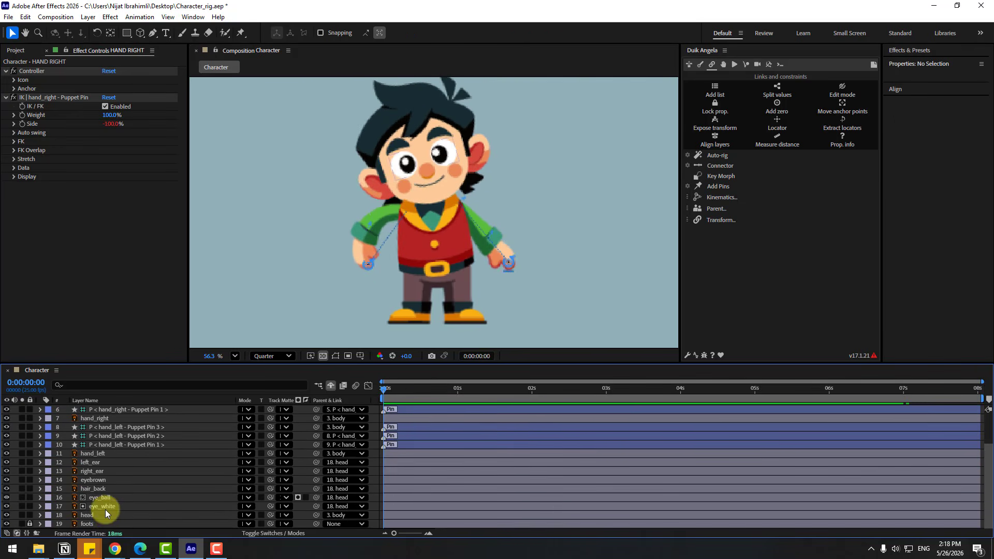
left_click(107, 508)
key("s")
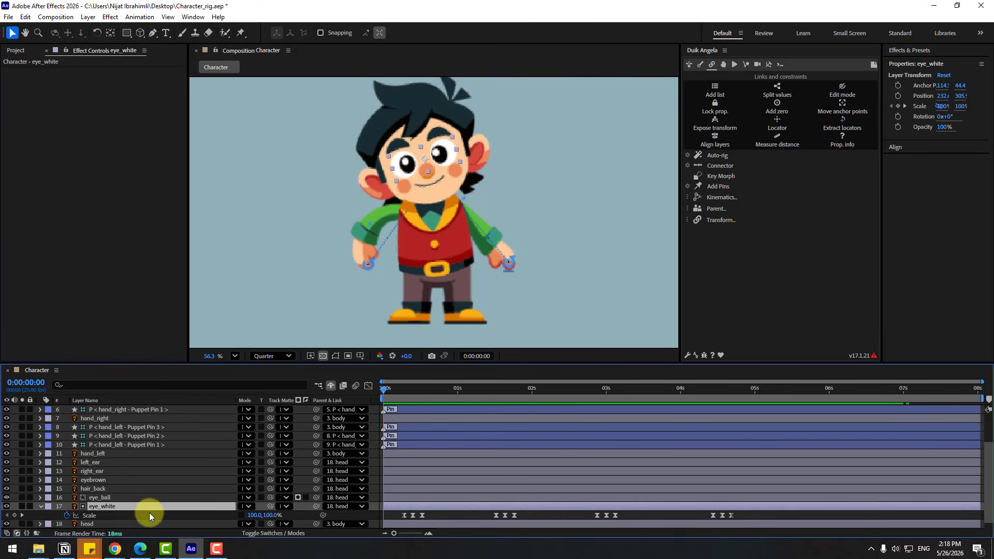
scroll(149, 512, "down", 1)
left_click_drag(745, 511, 388, 504)
key("Delete")
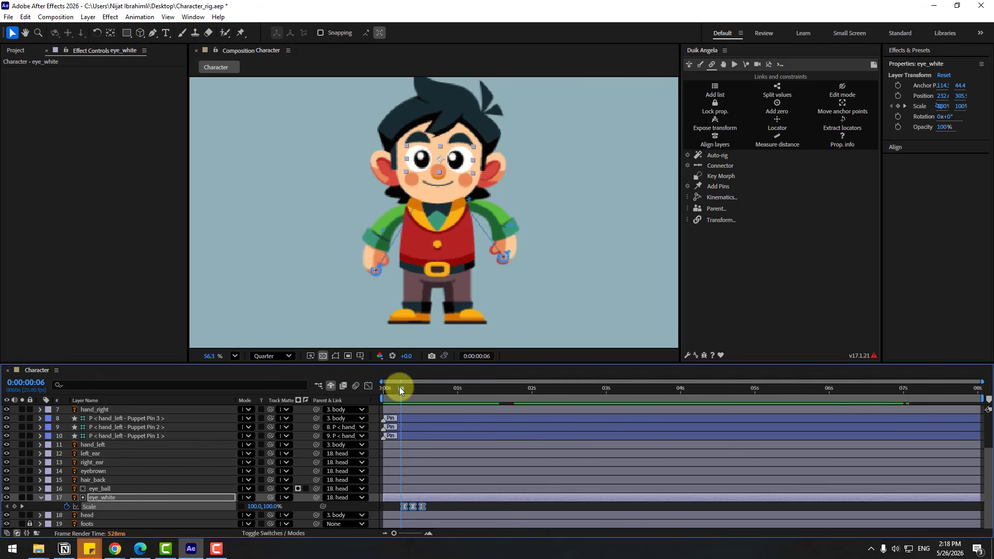
mouse_move(399, 387)
left_mouse_down()
mouse_move(422, 393)
mouse_move(404, 398)
left_mouse_up()
left_click_drag(412, 508, 409, 508)
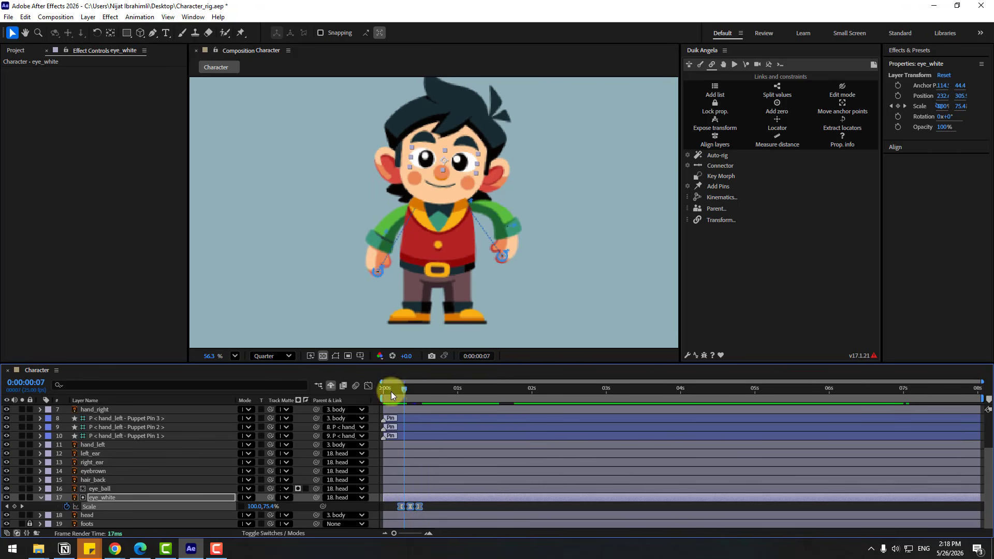
Paste copies of eye_white's three blink Scale keyframes starting at about 0:00:01:04, 0:00:01:21, 0:00:02:16 and 0:00:03:15
left_click_drag(390, 391, 521, 392)
key("ctrl+v")
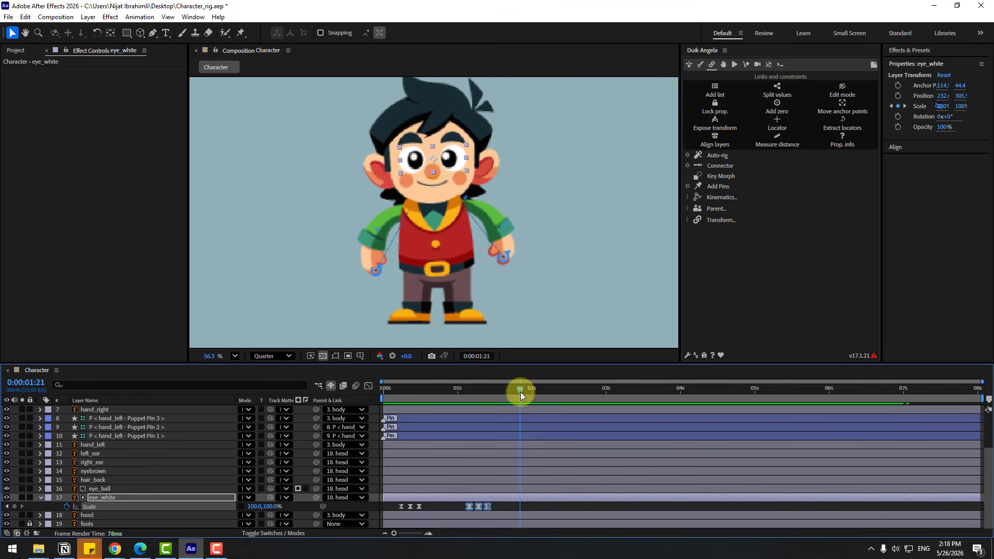
key("ctrl+v")
left_click(580, 393)
key("ctrl+v")
left_click(651, 393)
key("ctrl+v")
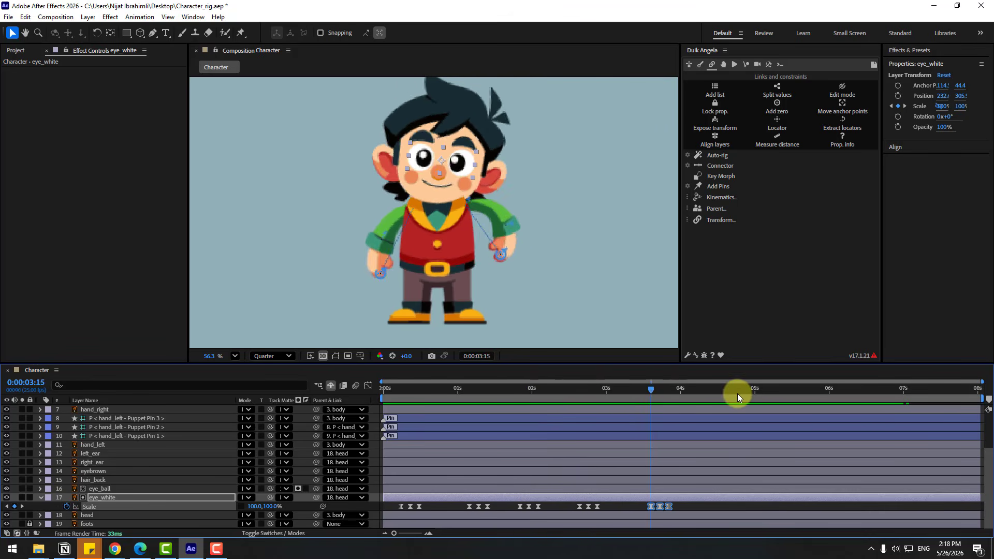
Paste three more copies of the eye_white blink at roughly 4.8, 5.9 and 7 seconds
left_click(735, 393)
key("ctrl+v")
left_click(821, 395)
key("ctrl+v")
left_click(904, 395)
key("ctrl+v")
left_click(942, 394)
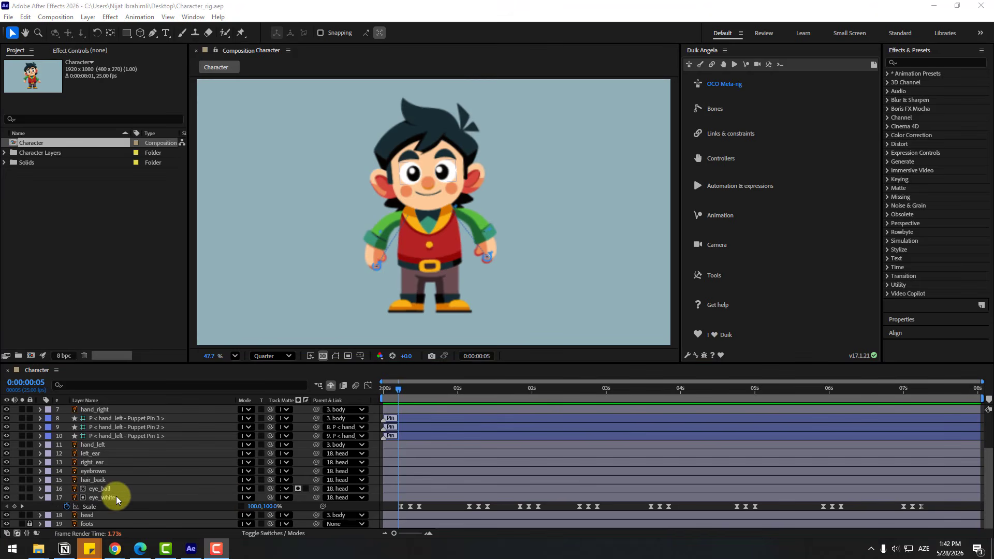
Keyframe eye_ball's Position at 231.2, 306.2 on 0:00:00:08 and at 262.2, 306.9 on 0:00:00:10
left_click(106, 489)
key("p")
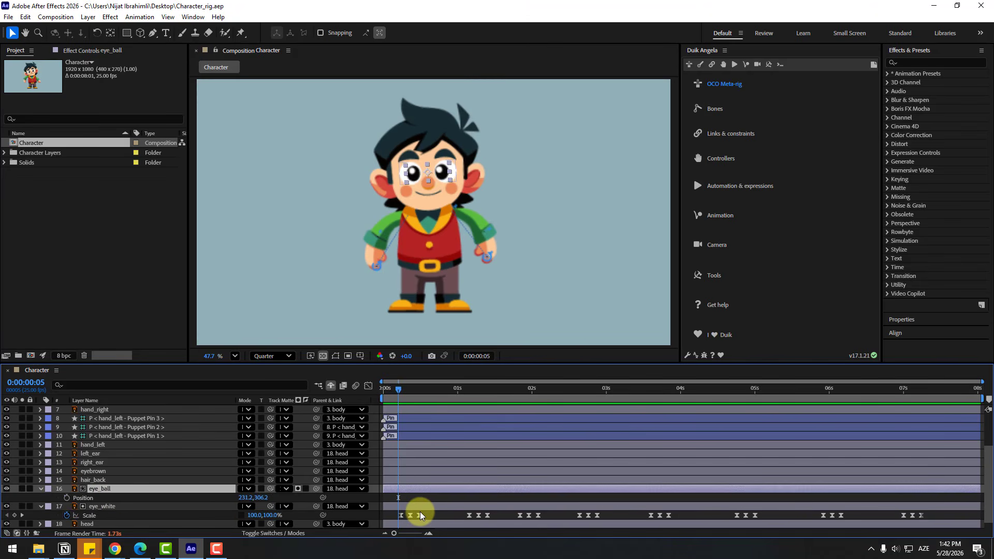
key("equal")
key("equal")
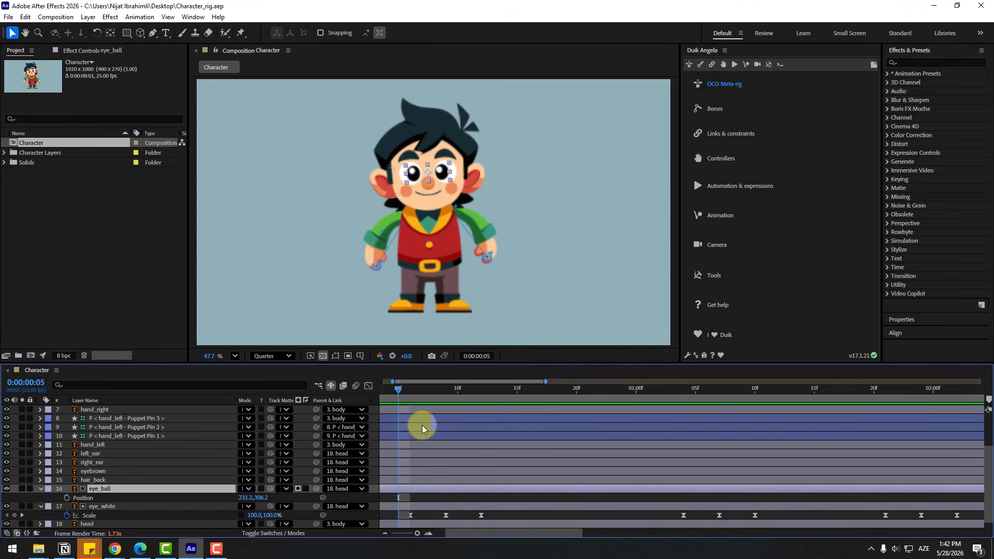
left_click_drag(411, 393, 434, 392)
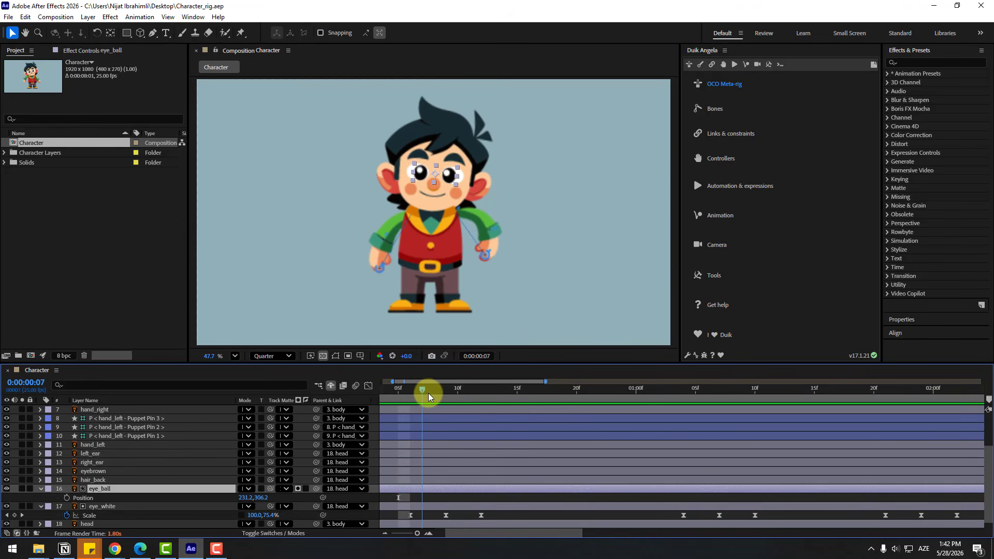
left_click(67, 497)
key("Page_Down")
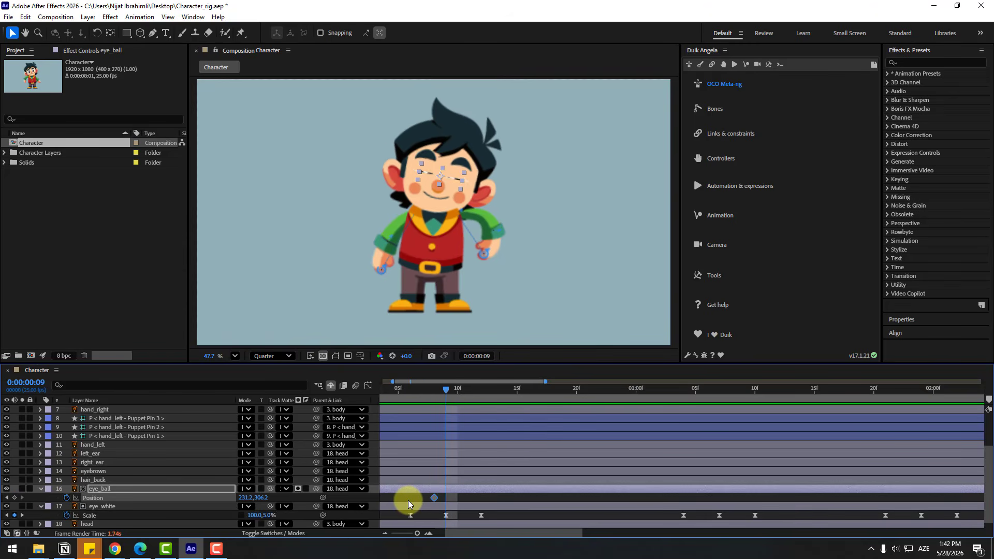
key("Page_Down")
scroll(436, 188, "up", 3)
left_click_drag(444, 188, 465, 189)
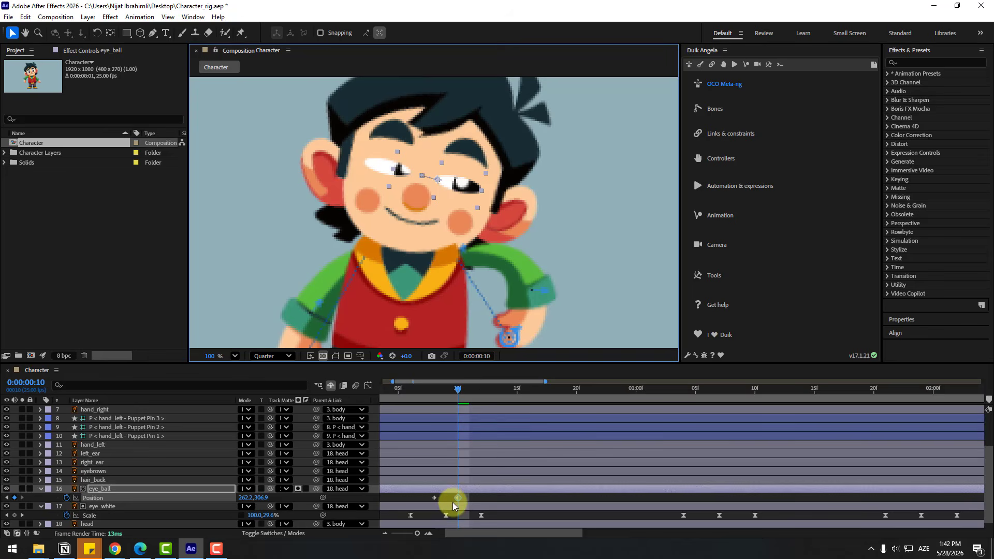
Apply Easy Ease to both eye_ball Position keyframes
right_click(434, 498)
mouse_move(497, 490)
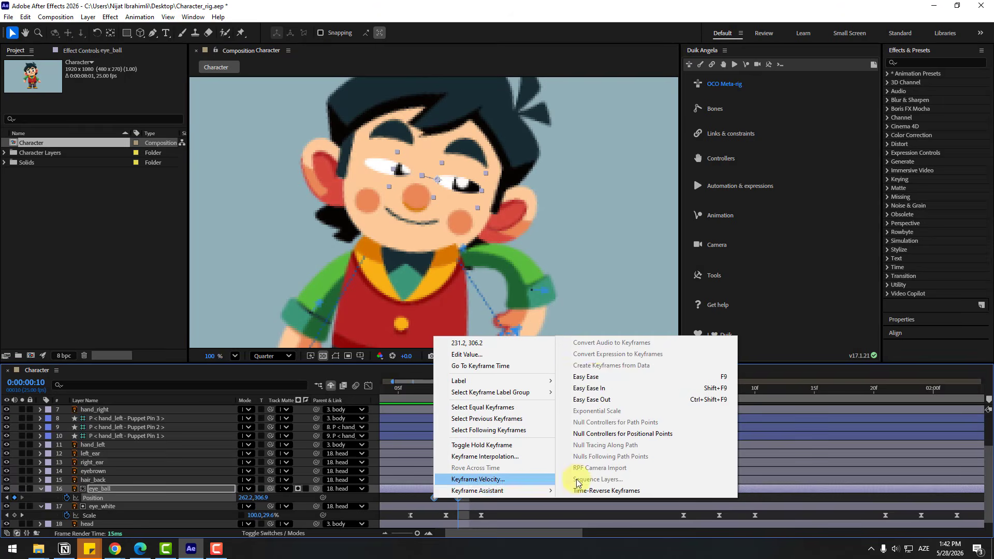
left_click(585, 377)
Hold eye_ball's Position with a keyframe at 0:00:00:14, keyframe it at 235.2, 306.9 on 0:00:00:16, and preview the eye movement
left_click_drag(407, 393, 506, 396)
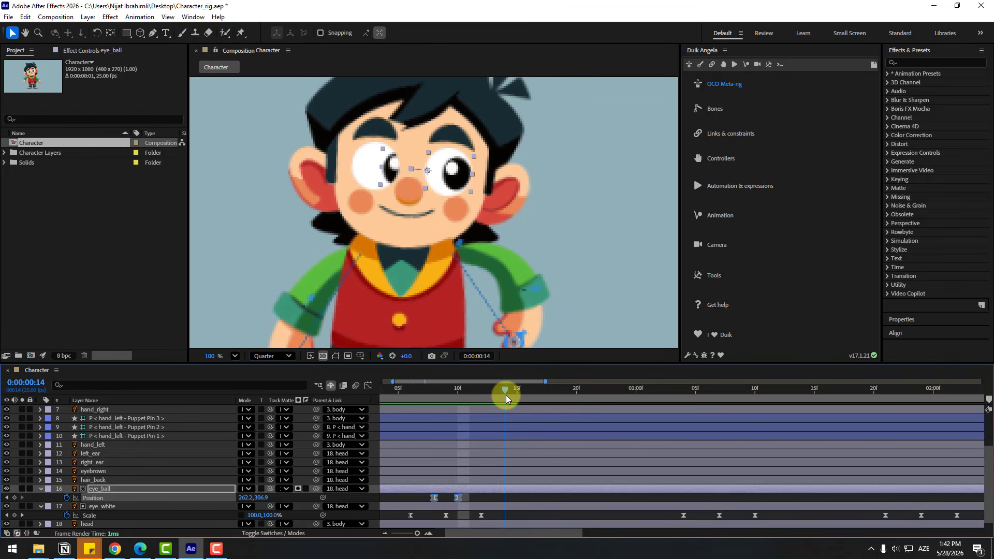
key("alt+shift+p")
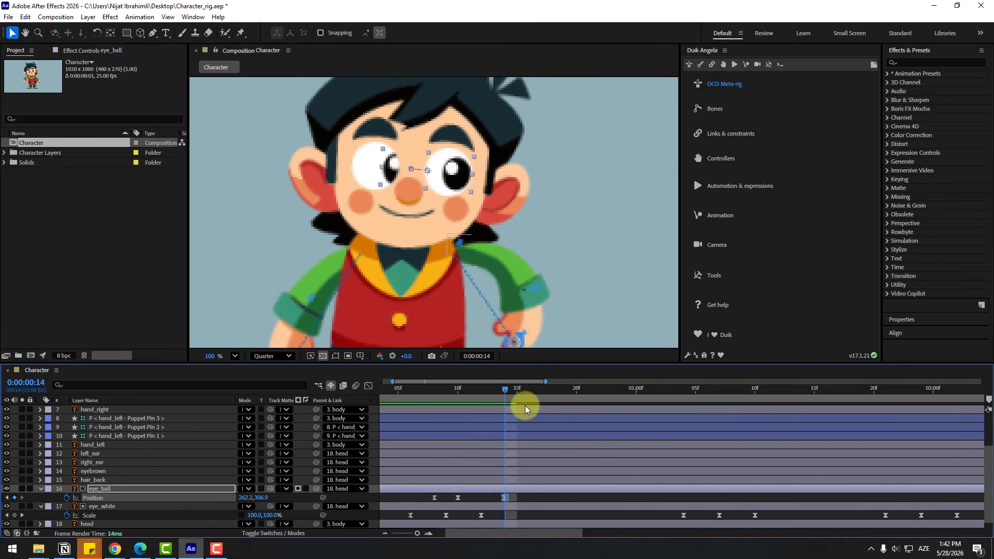
left_click_drag(518, 390, 529, 392)
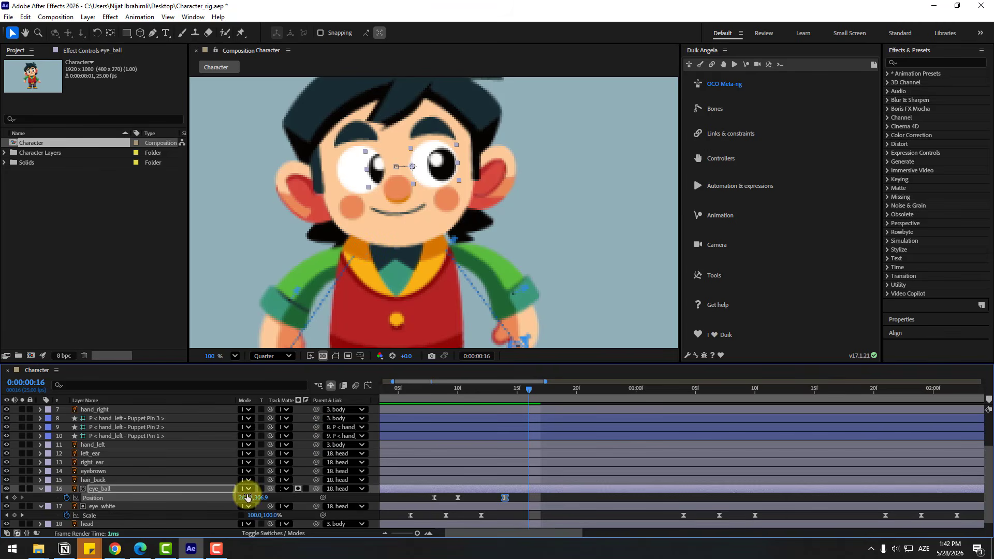
mouse_move(241, 498)
left_mouse_down()
mouse_move(222, 498)
mouse_move(236, 498)
left_mouse_up()
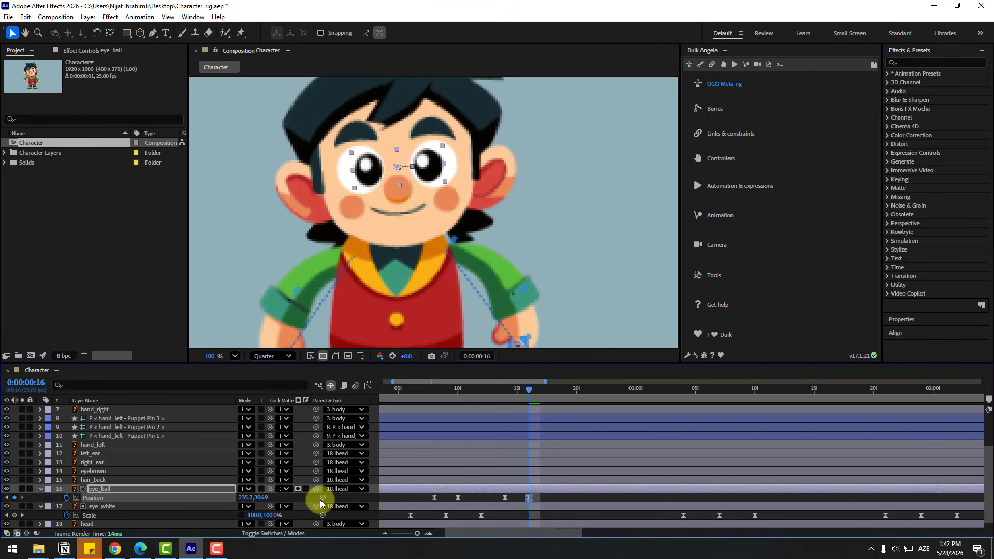
left_click(494, 390)
left_click_drag(496, 388, 553, 390)
scroll(517, 246, "down", 5)
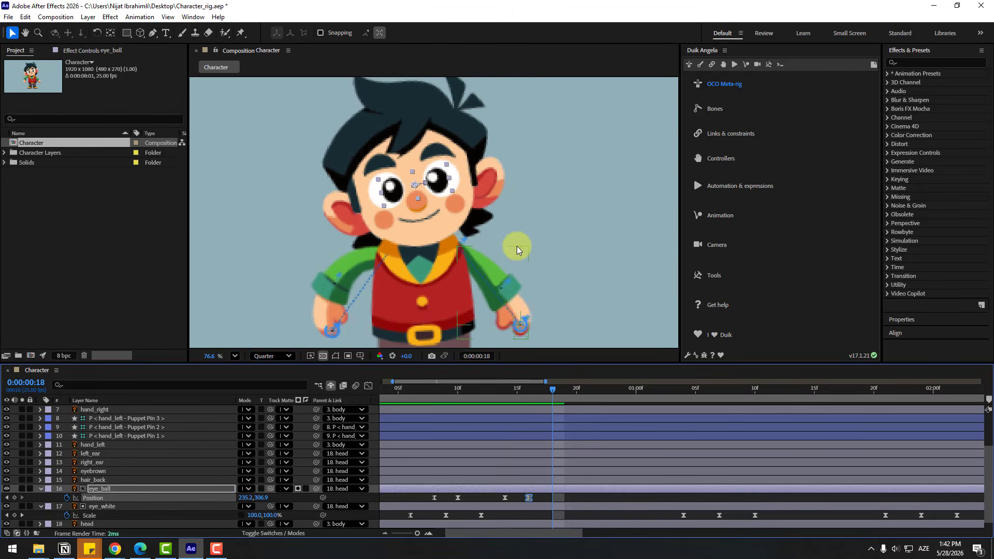
key("space")
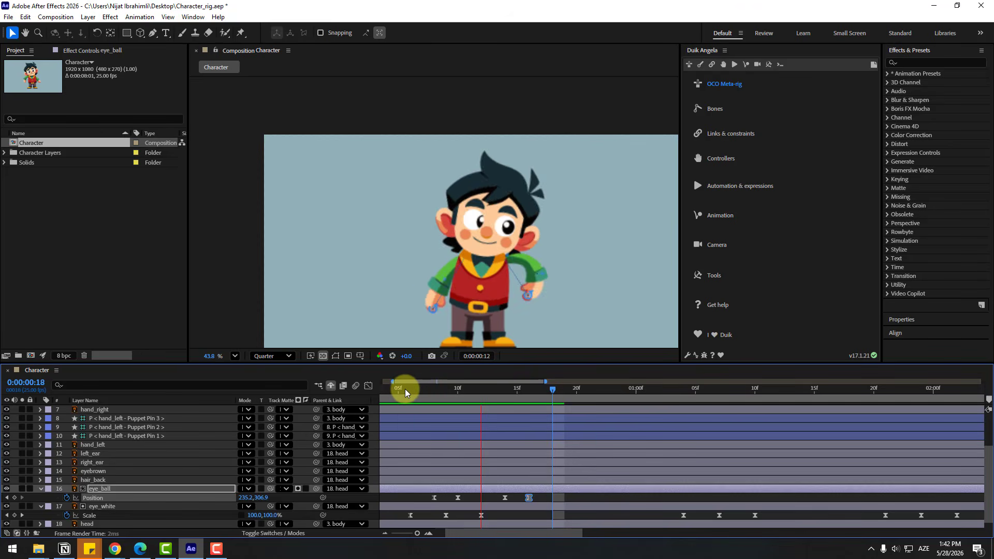
scroll(409, 387, "down", 4)
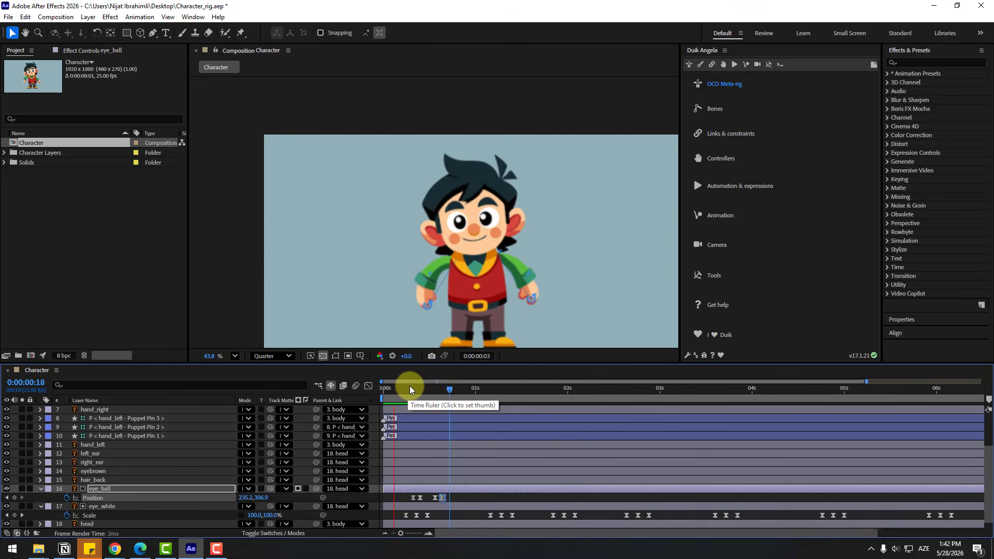
Add a holding eye_ball Position keyframe at 0:00:01:05 and move the pupils to about 244.8, 289.5 at 0:00:01:07
left_click(446, 391)
left_click_drag(450, 394, 472, 393)
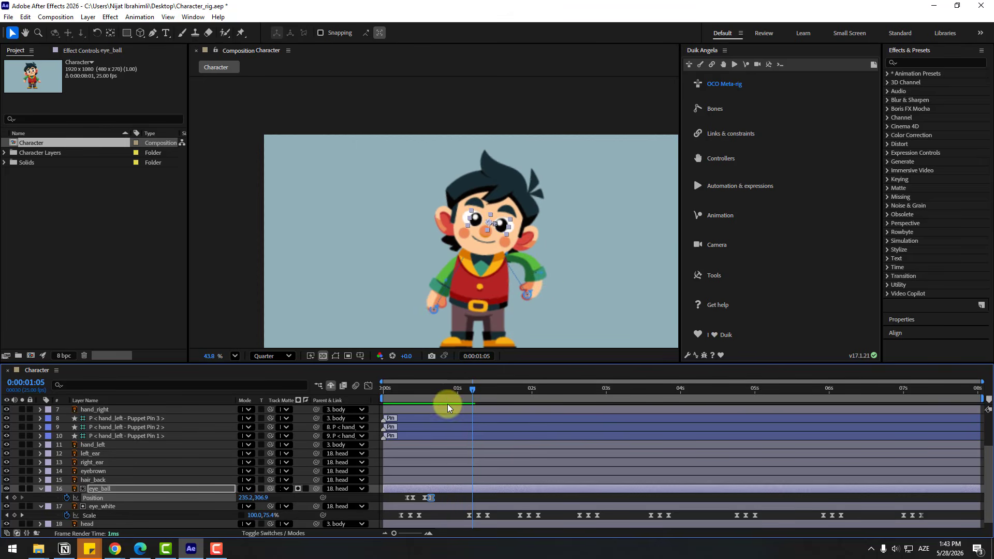
left_click(15, 498)
scroll(433, 207, "up", 2)
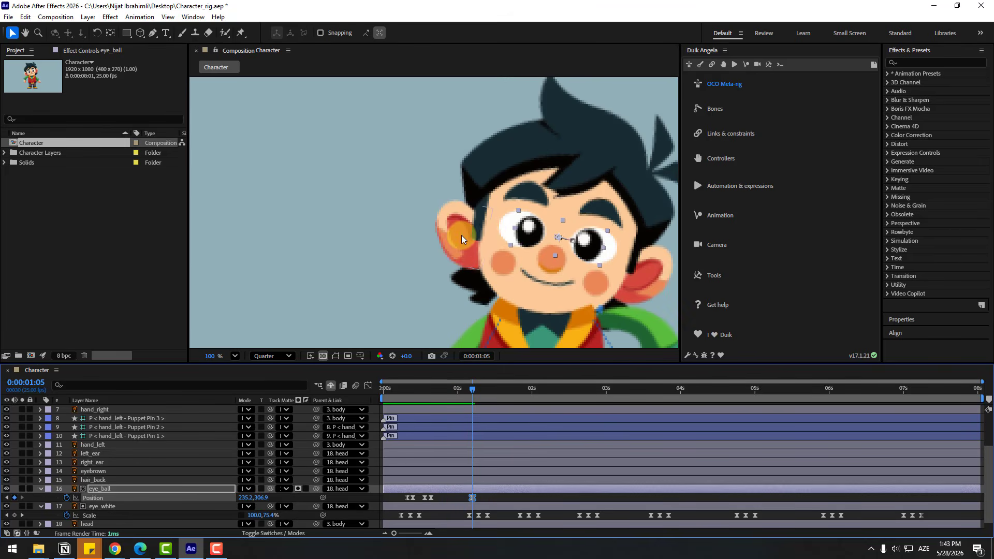
key("Page_Down")
key("Page_Down")
left_click_drag(530, 235, 535, 234)
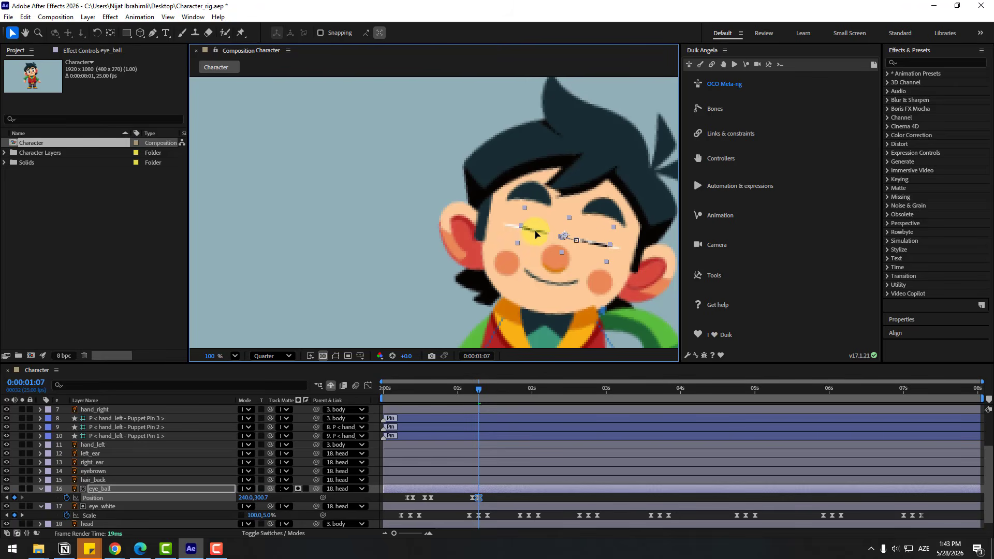
mouse_move(479, 391)
left_mouse_down()
mouse_move(468, 389)
mouse_move(491, 392)
mouse_move(480, 393)
left_mouse_up()
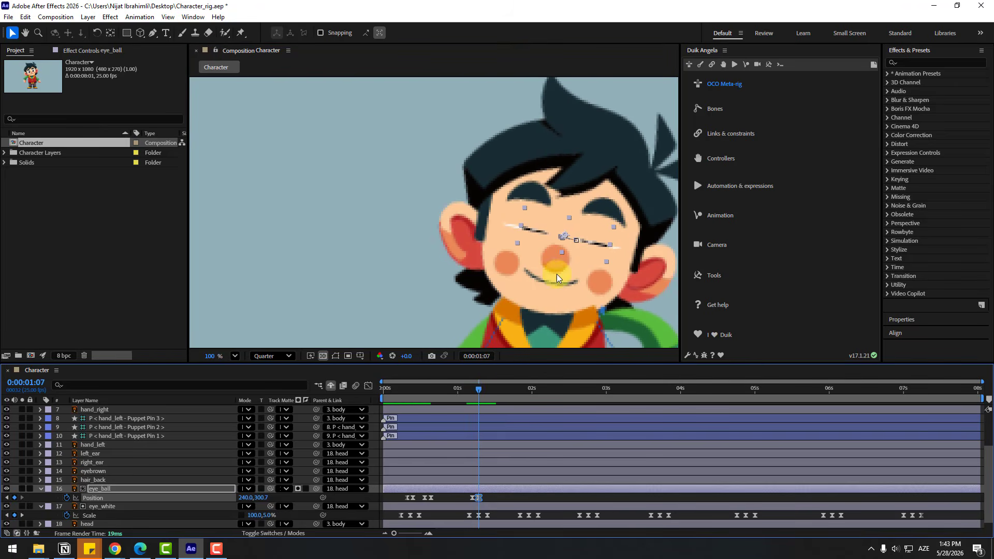
left_click_drag(583, 250, 587, 250)
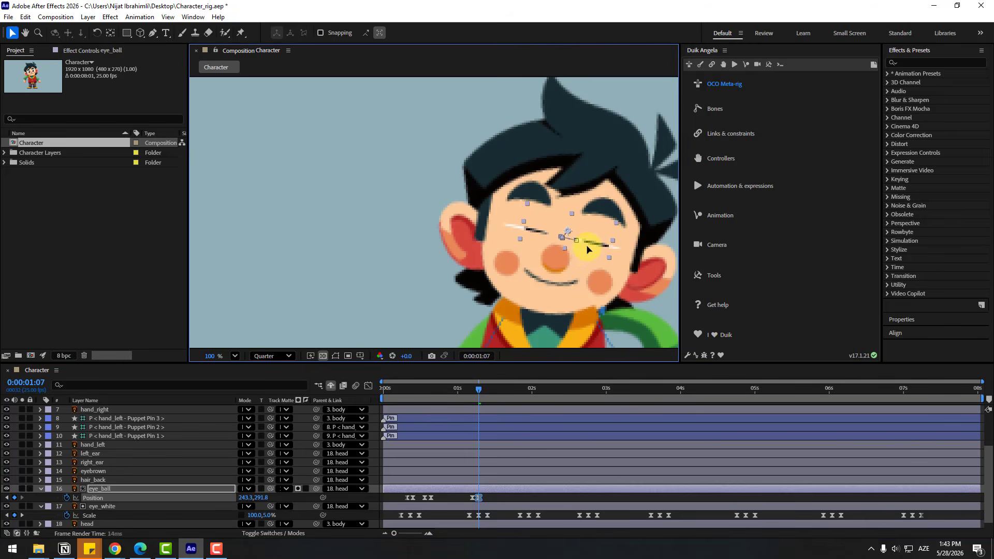
Add a holding eye_ball Position keyframe at 0:00:01:22 and move the pupils to about 232.7, 308.7 at 0:00:01:24
left_click_drag(464, 387, 524, 378)
left_click(14, 498)
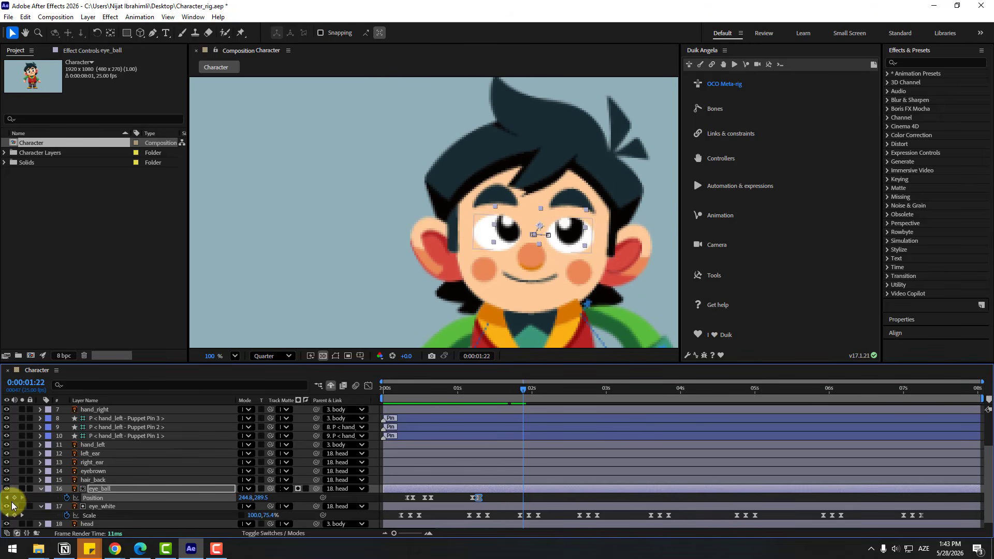
key("Page_Down")
key("Page_Down")
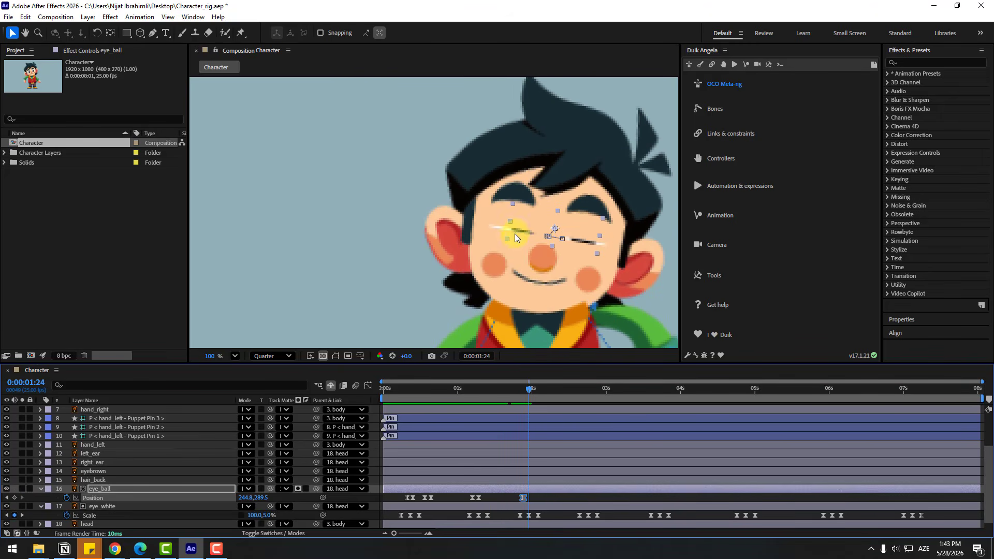
left_click_drag(515, 234, 512, 243)
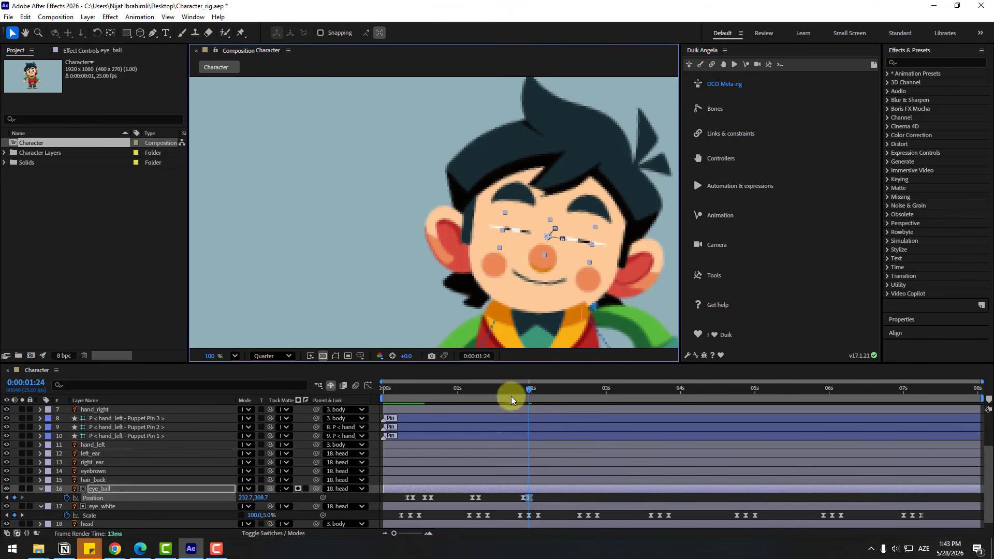
Add a holding eye_ball Position keyframe at 0:00:02:17 and move the pupils to about 209.8, 310.7 at 0:00:02:19
left_click_drag(511, 397, 583, 395)
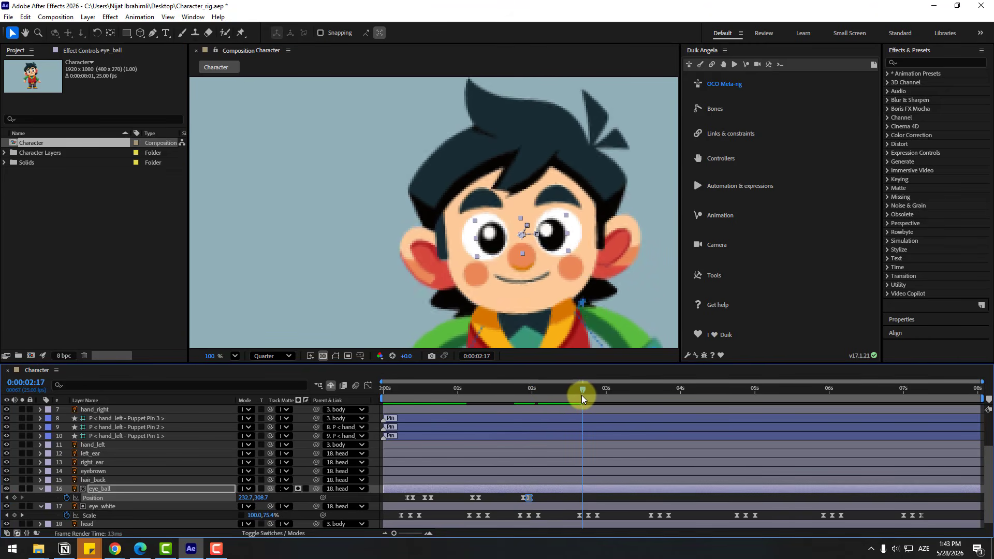
left_click(15, 497)
key("Page_Down")
key("Page_Down")
left_click(509, 234)
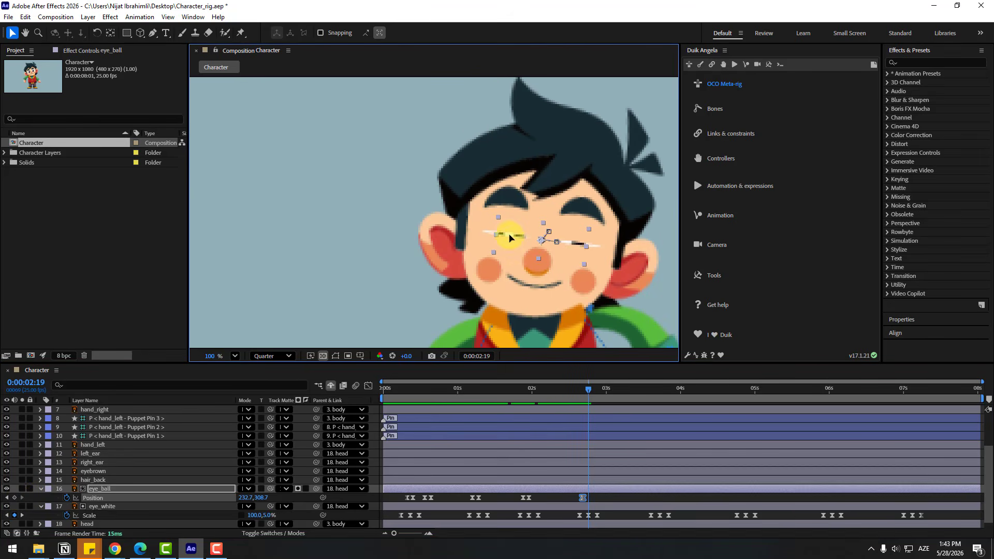
left_click_drag(509, 238, 501, 238)
Add a holding eye_ball Position keyframe at 0:00:03:02 and move the pupils to about 229.7, 307.2 at 0:00:03:04
left_click_drag(568, 392, 613, 394)
left_click(14, 498)
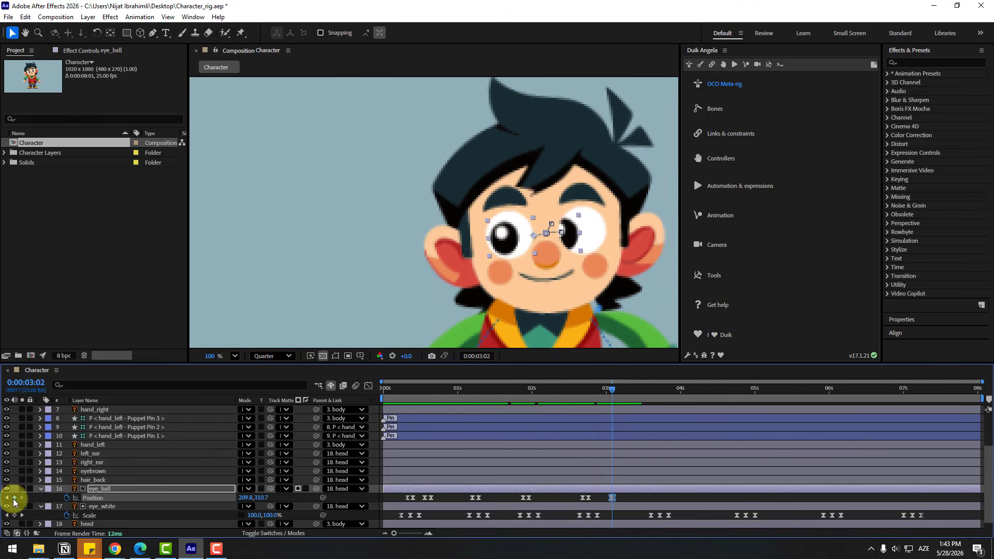
key("Page_Down")
key("Page_Down")
left_click_drag(495, 250, 505, 250)
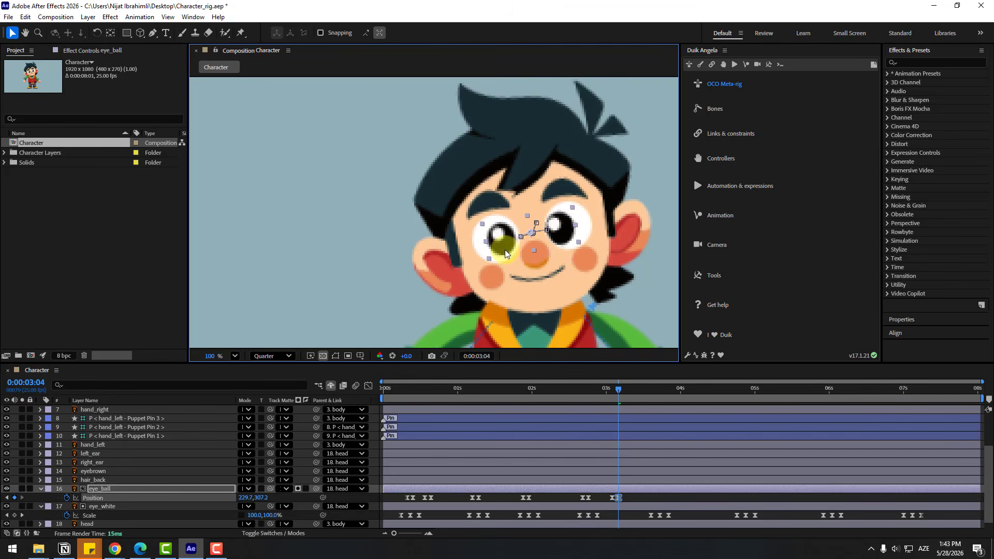
End the work area at 0:00:03:11 and play back the character animation
left_click_drag(620, 390, 639, 390)
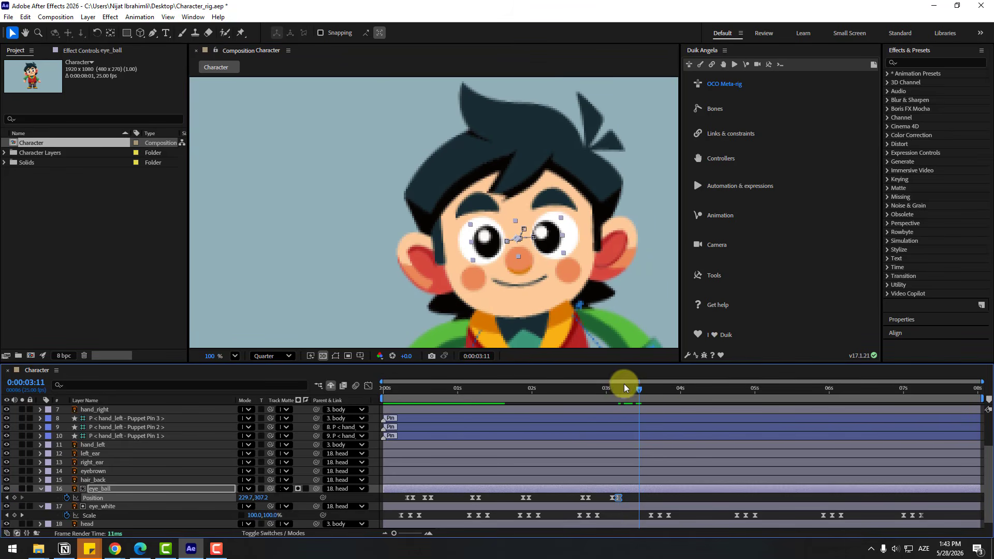
key("n")
scroll(559, 310, "down", 2)
key("space")
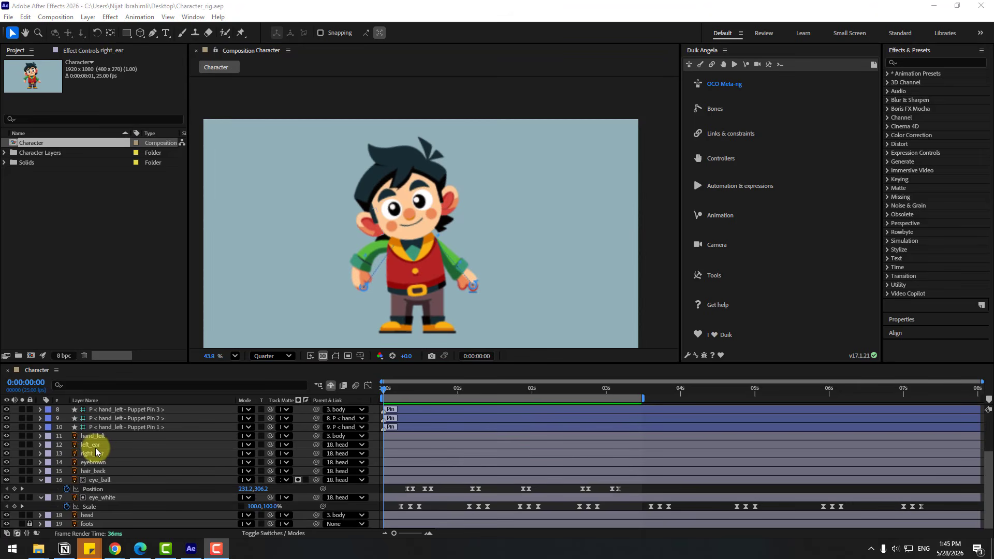
Solo the left_ear and right_ear layers and set the composition preview resolution to Full
left_click(95, 446)
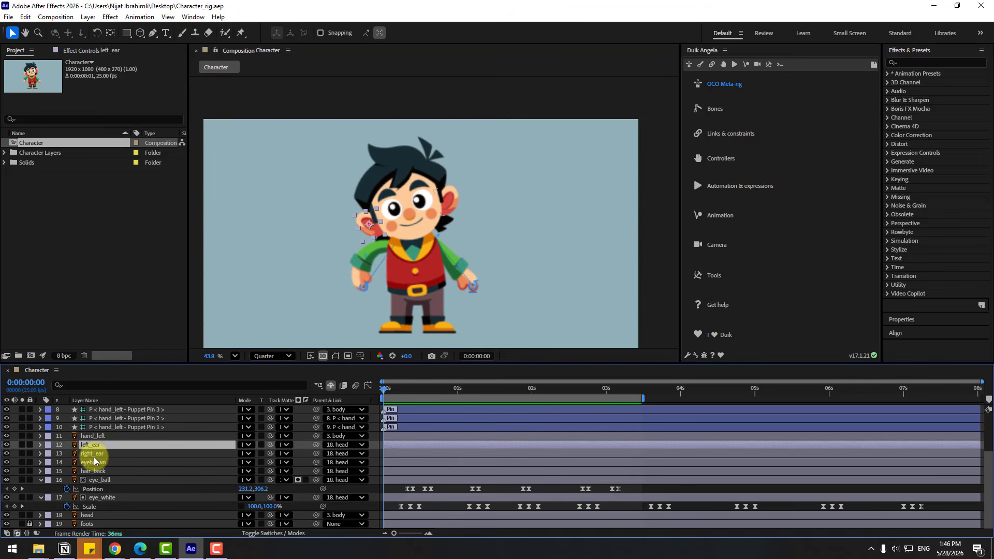
left_click(94, 455, "shift")
left_click(22, 444)
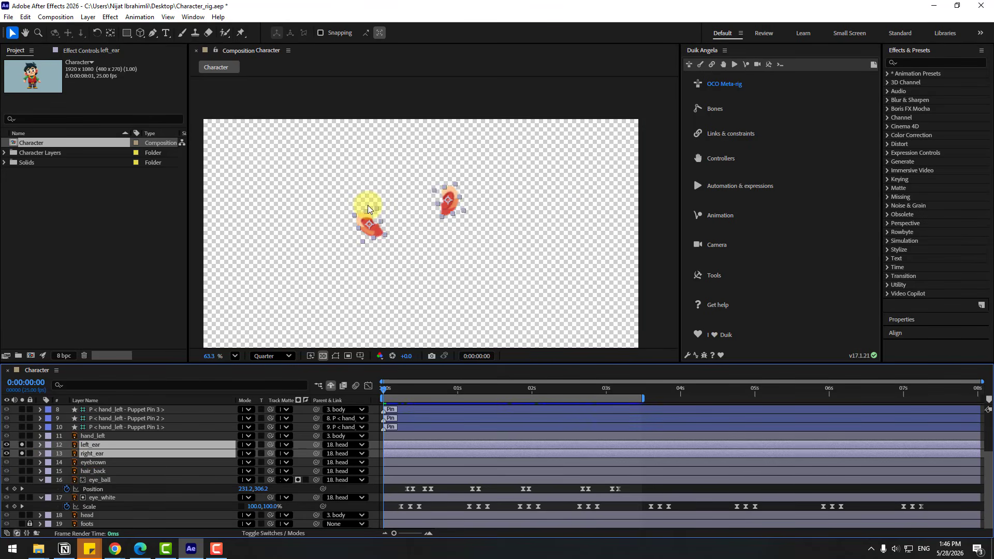
scroll(367, 205, "up", 5)
left_click(368, 205)
left_click(271, 356)
left_click(270, 385)
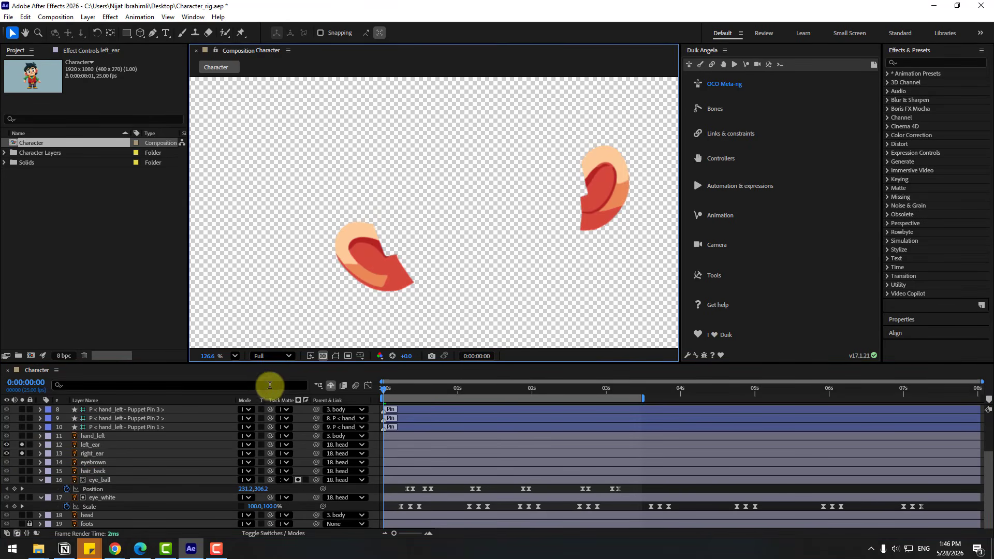
Move the left_ear layer's anchor point to the ear's inner edge, where it meets the head
left_click(92, 446)
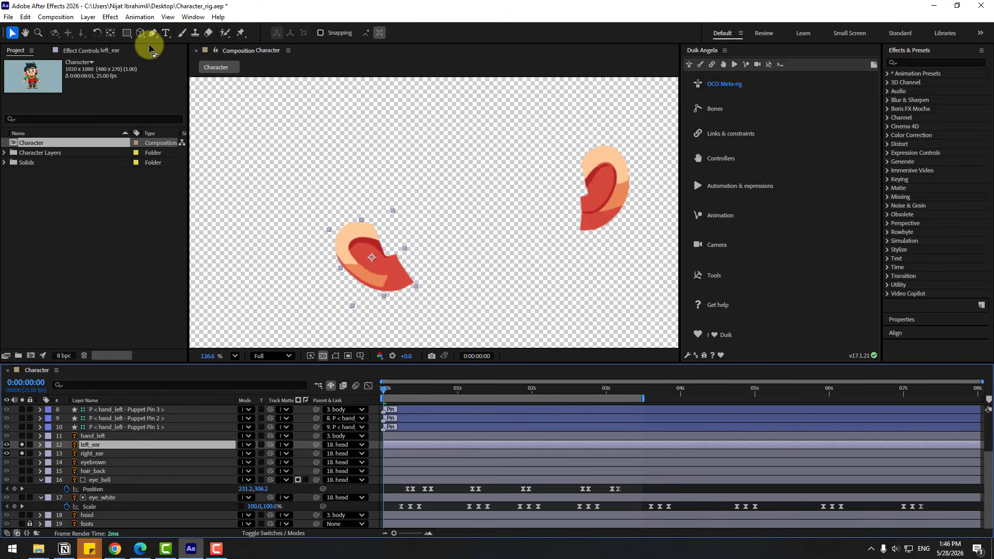
left_click(110, 32)
left_click_drag(375, 261, 407, 268)
key("v")
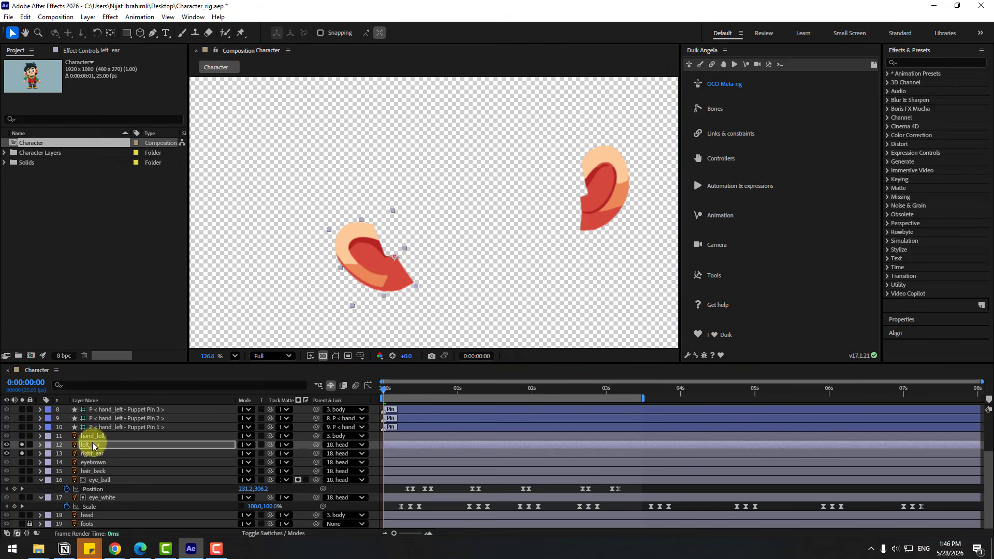
Move the right_ear layer's anchor point to the ear's inner edge, where it meets the head
left_click(93, 453)
left_click(110, 32)
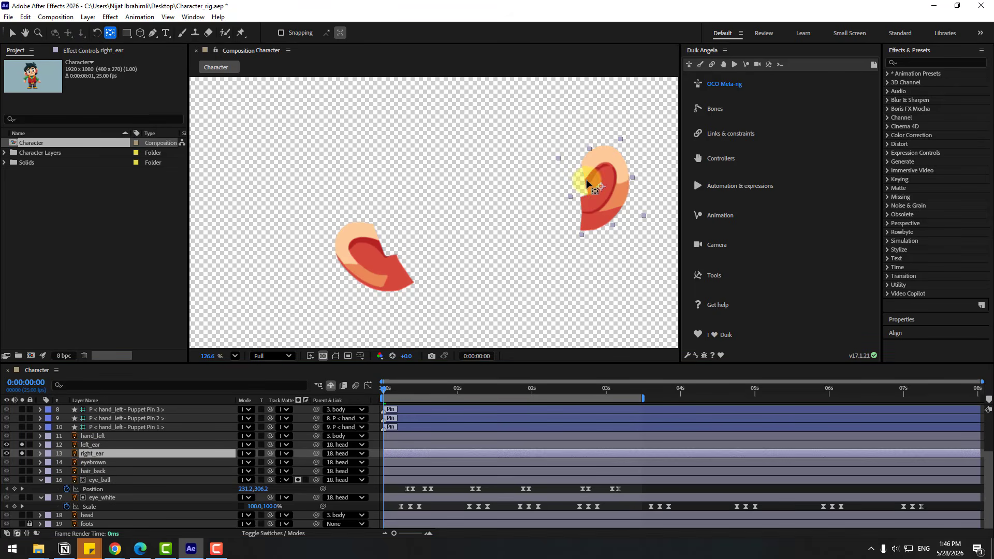
left_click_drag(601, 186, 584, 197)
key("v")
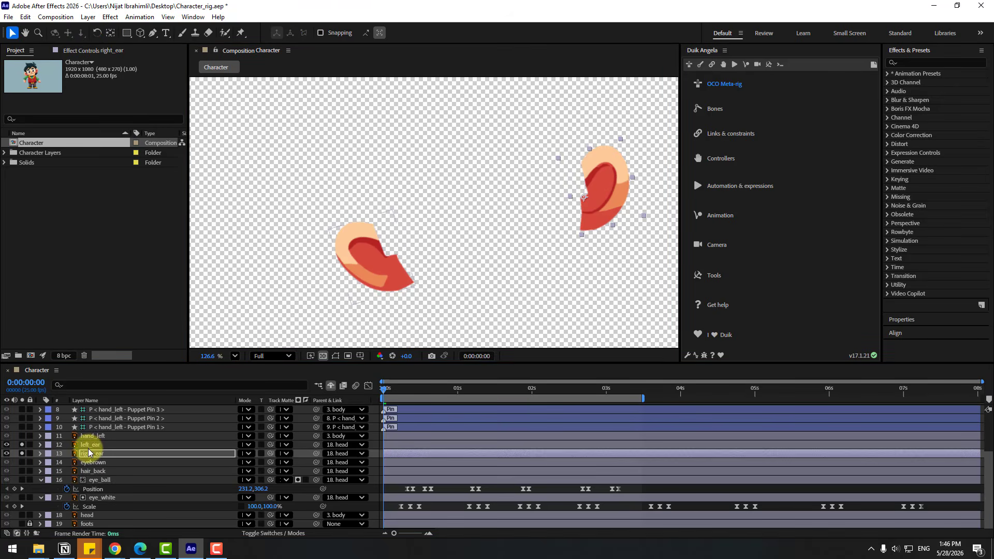
Reveal Rotation for both ears and add the expression wiggle(3,15) to left_ear's Rotation
left_click(89, 444)
left_click(148, 455, "ctrl")
key("r")
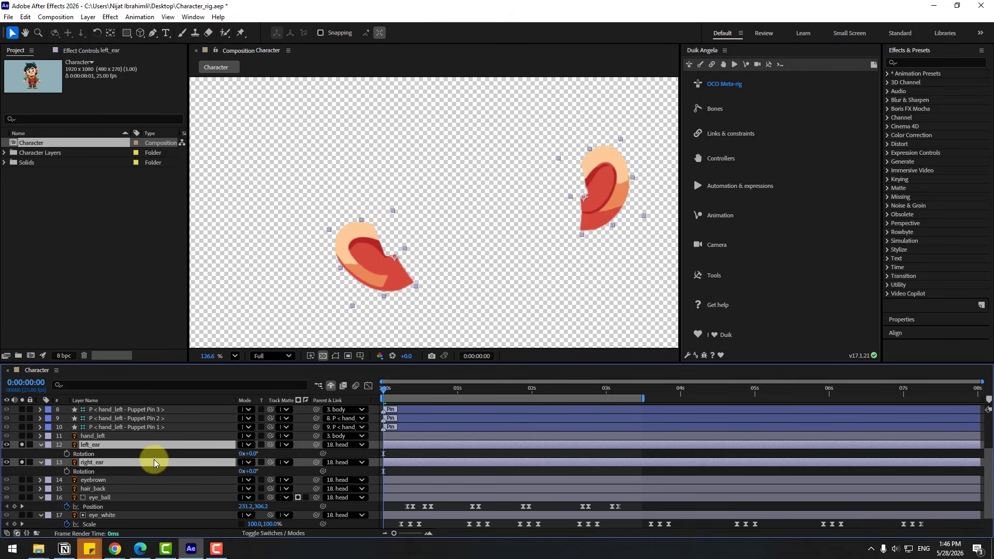
left_click(67, 454, "alt")
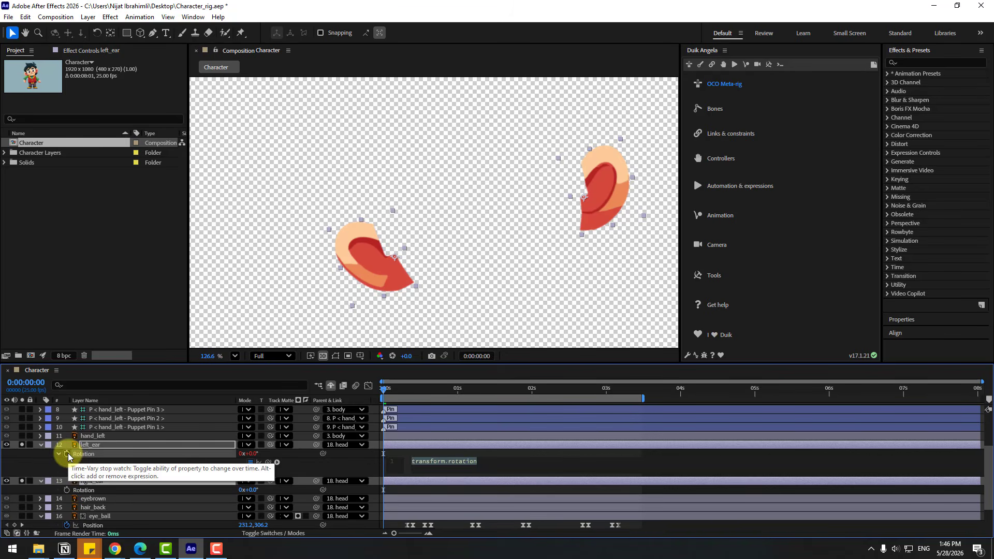
type("wiggle(3,15")
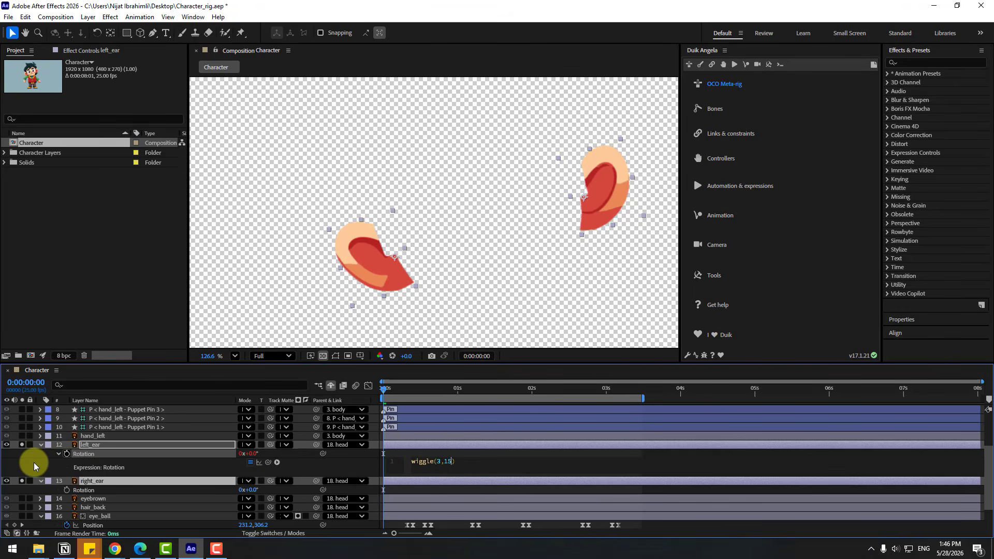
left_click(34, 463)
mouse_move(392, 390)
left_mouse_down()
mouse_move(470, 390)
mouse_move(387, 389)
left_mouse_up()
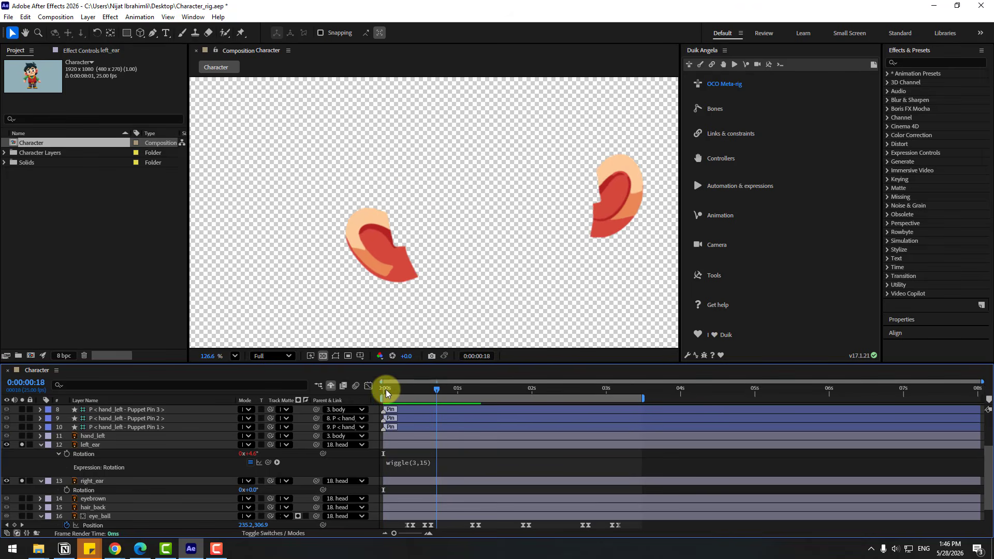
Add the expression wiggle(3,12) to the right_ear layer's Rotation
left_click(92, 481)
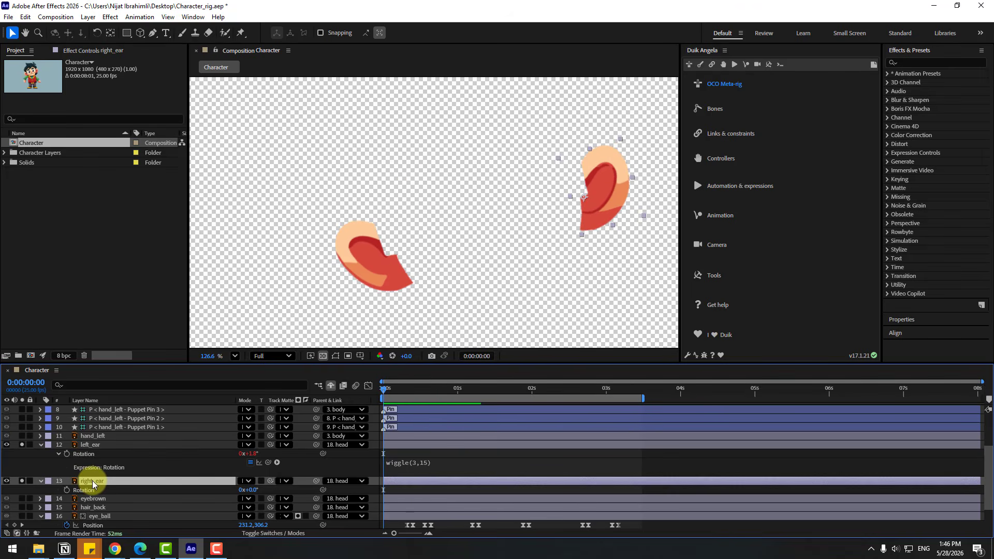
left_click(66, 491, "alt")
type("wiggle()")
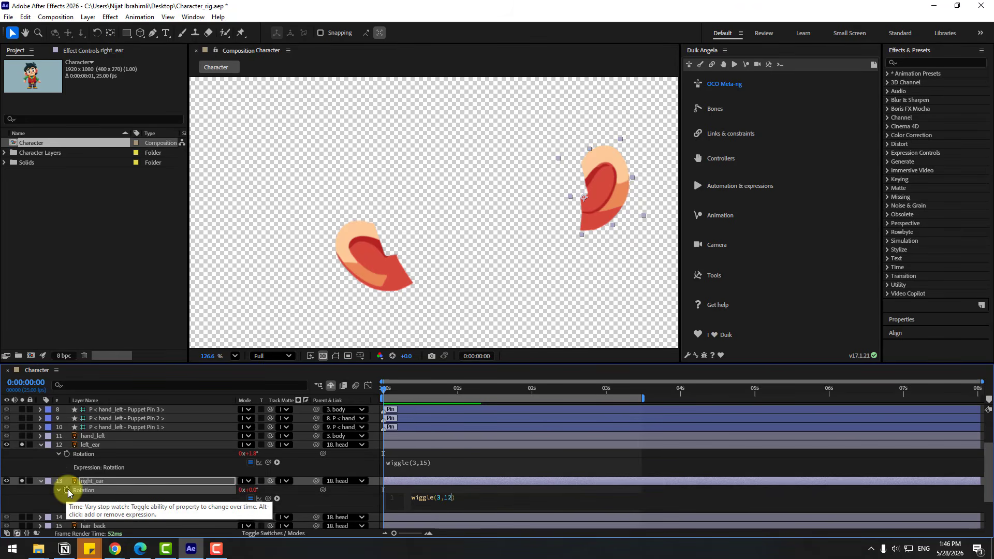
Turn off solo for both ear layers and collapse their properties
left_click(20, 481)
left_click(22, 444)
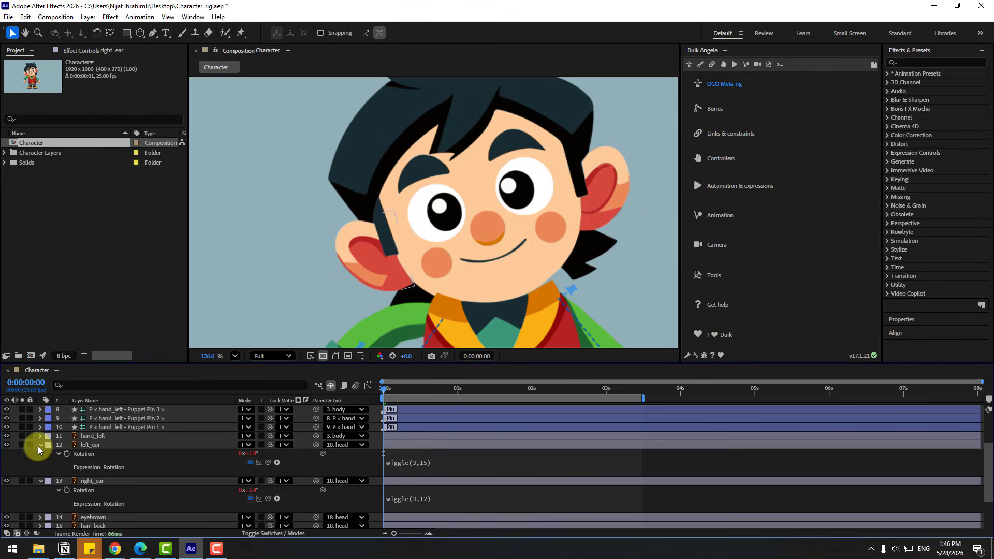
left_click(40, 446)
left_click(41, 454)
Preview the whole character and scrub to 0:00:01:14 to check the ear motion
left_click(233, 356)
left_click(292, 184)
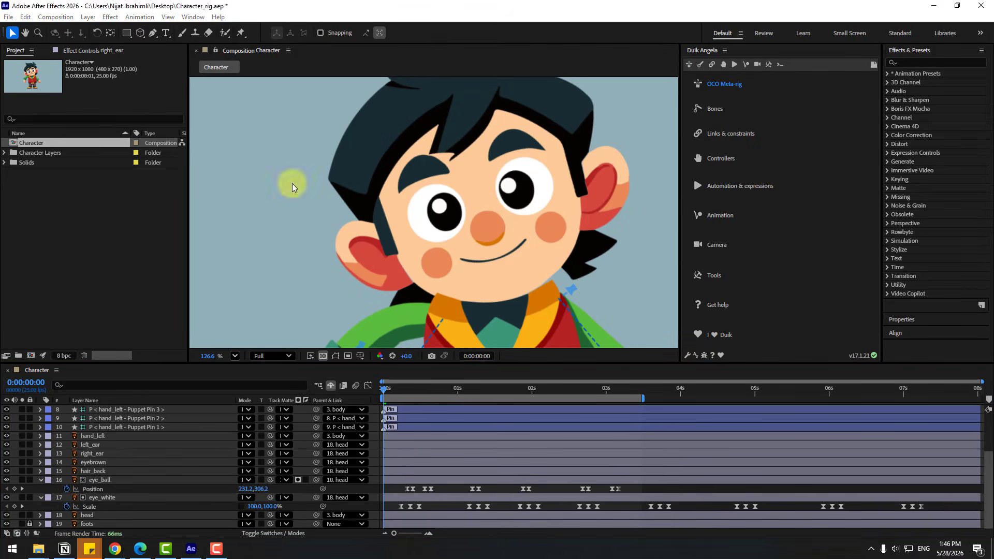
left_click(443, 410)
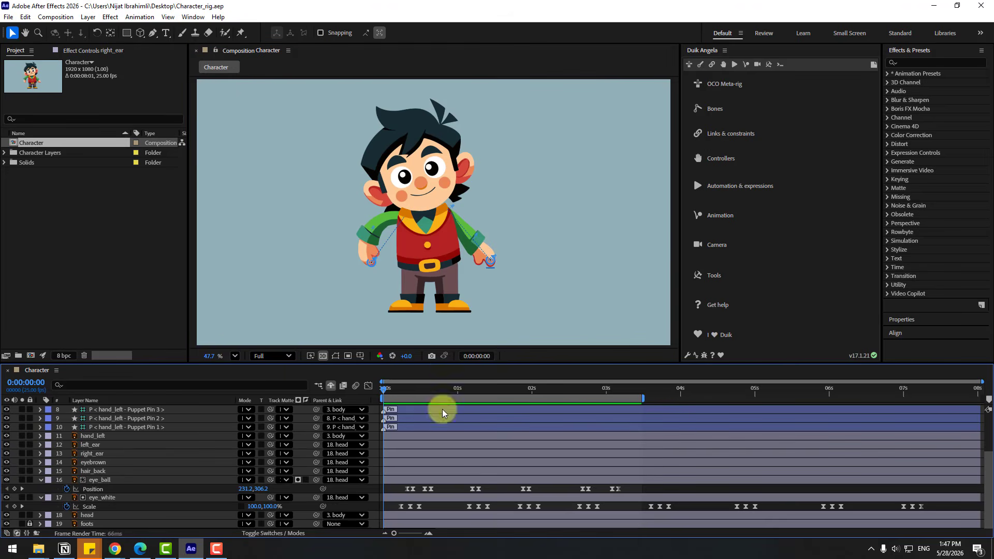
key("space")
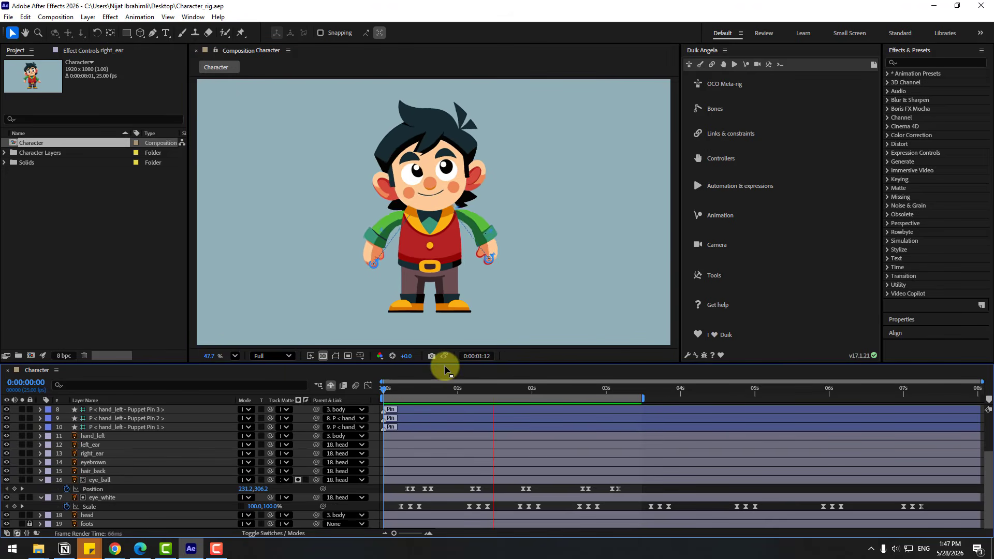
left_click(444, 390)
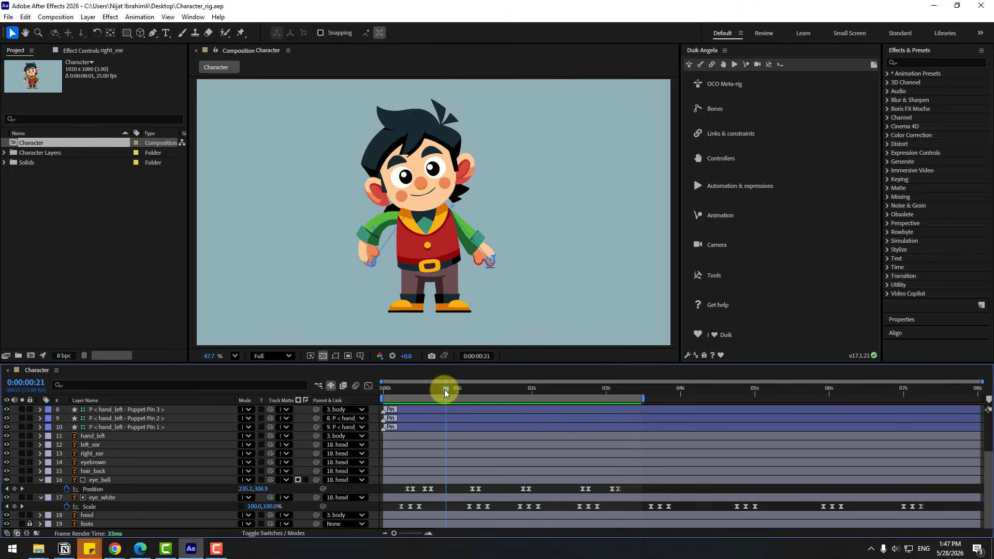
left_click_drag(444, 389, 495, 387)
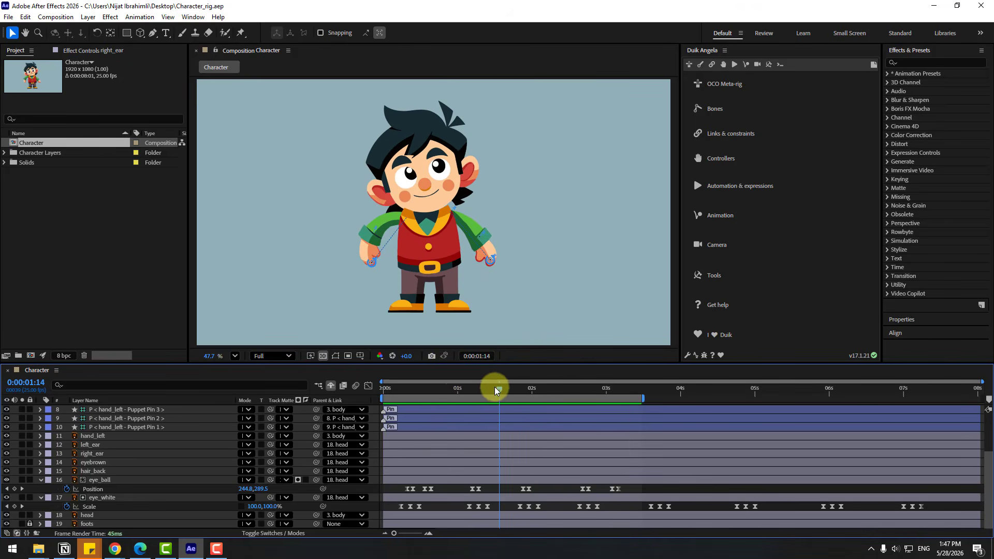
Move the left_ear and right_ear layers directly below the head layer and play back the animation
left_click(92, 444)
left_click(102, 454, "shift")
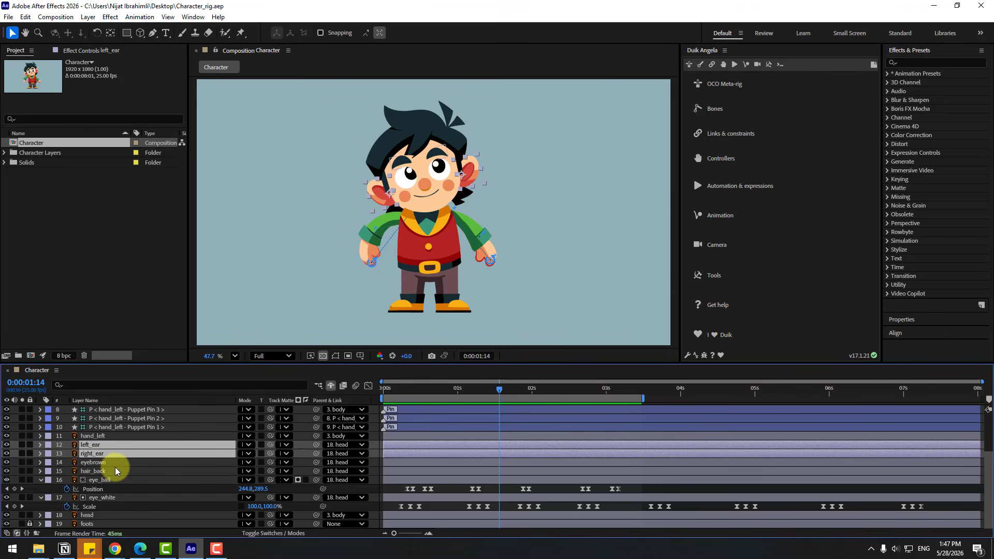
left_click_drag(107, 451, 113, 515)
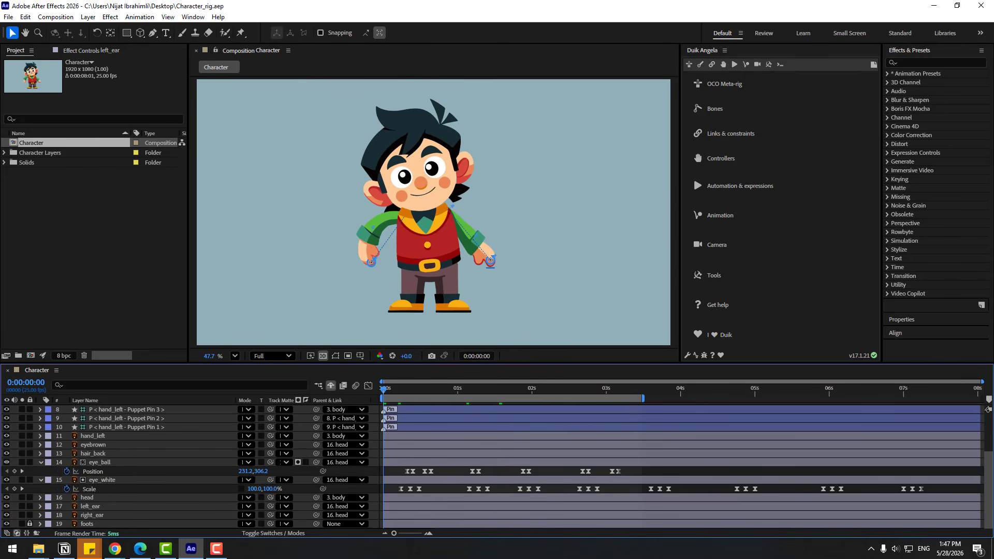
key("space")
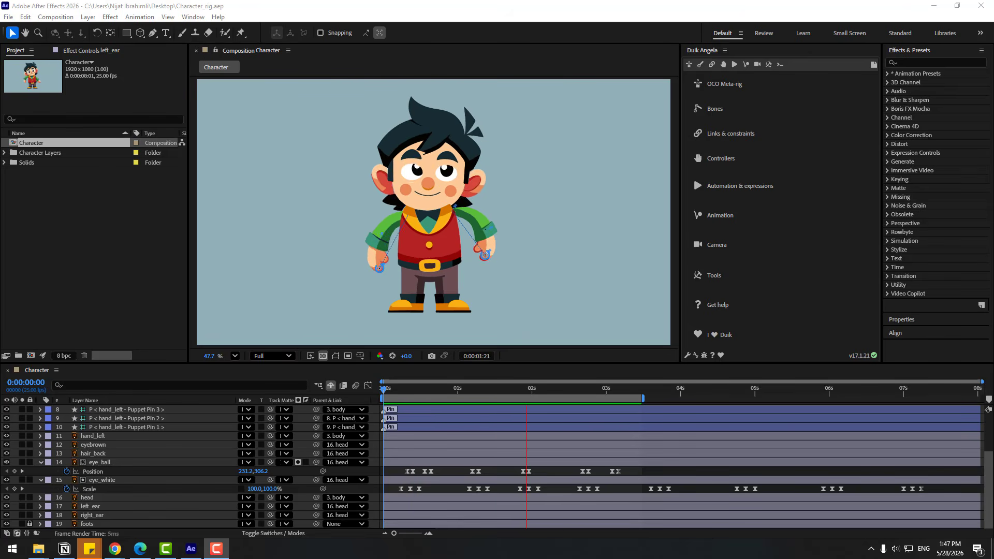